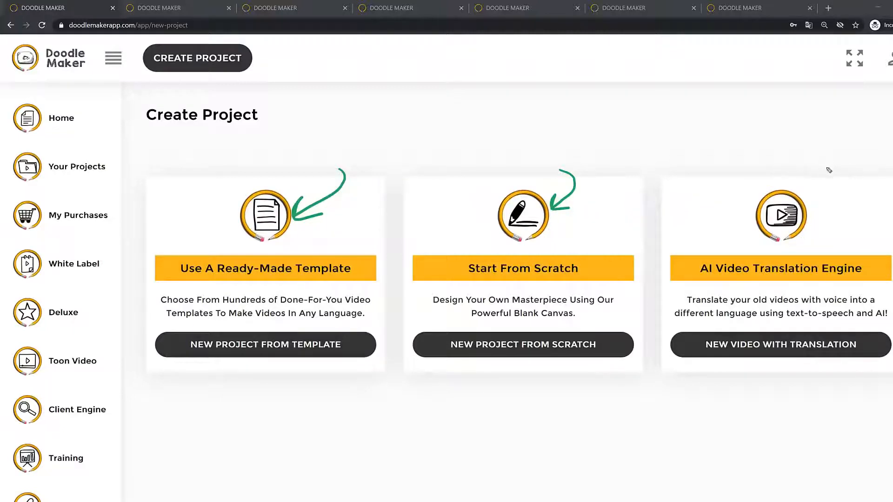
{"action": "mouse_move", "coordinate": [818, 171]}
{"action": "left_mouse_down"}
{"action": "mouse_move", "coordinate": [829, 186]}
{"action": "mouse_move", "coordinate": [811, 202]}
{"action": "mouse_move", "coordinate": [830, 201]}
{"action": "left_mouse_up"}
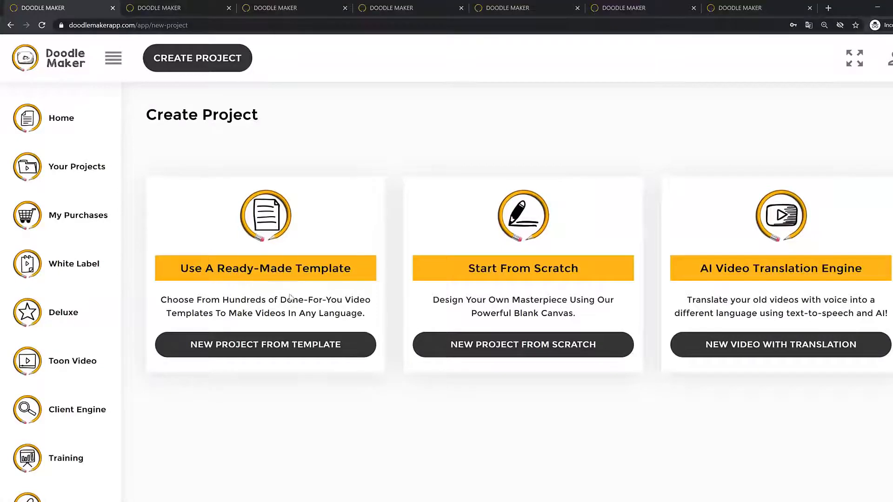
Start a new project from a ready-made template and browse the whiteboard templates in the library
{"action": "left_click", "coordinate": [300, 346]}
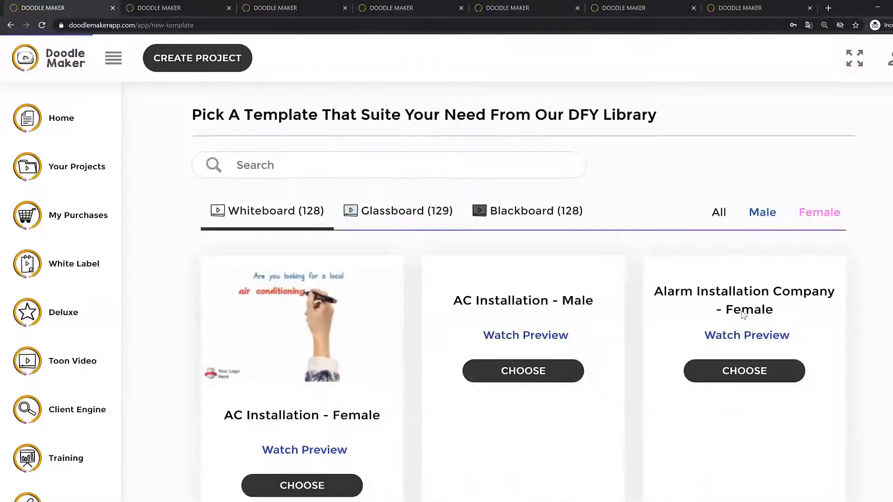
{"action": "scroll", "coordinate": [574, 239], "scroll_direction": "down", "scroll_amount": 2}
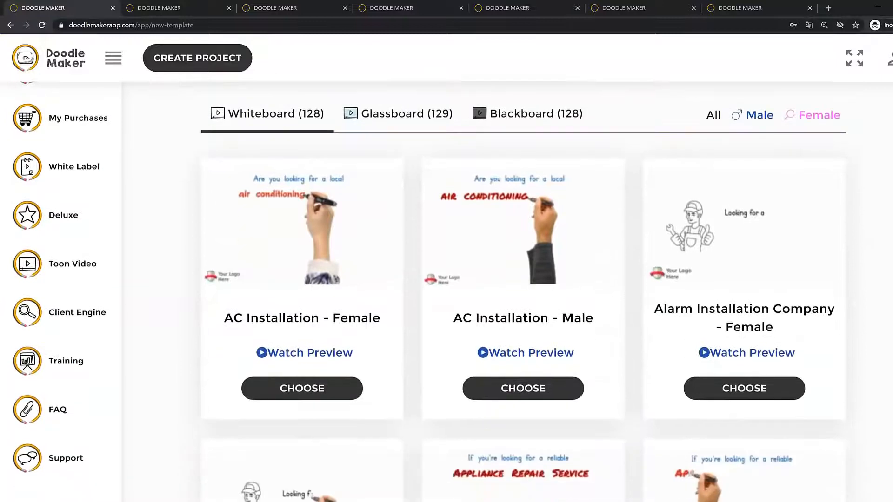
{"action": "scroll", "coordinate": [803, 205], "scroll_direction": "down", "scroll_amount": 10}
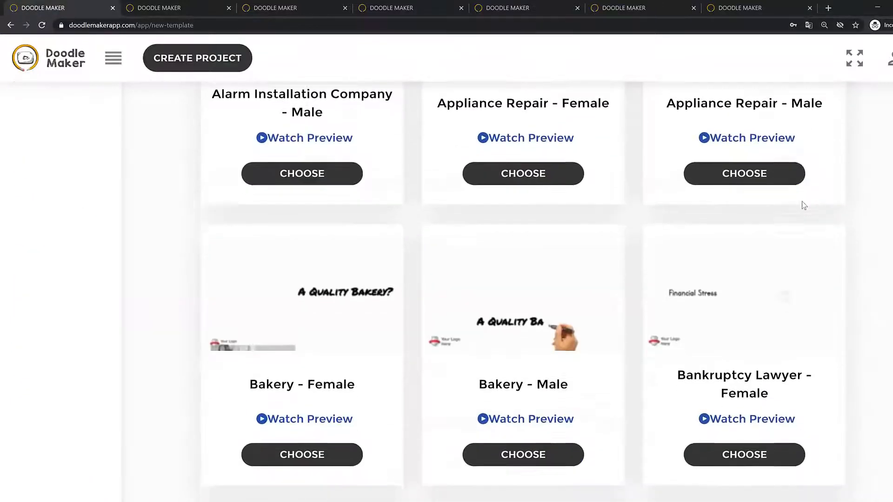
{"action": "scroll", "coordinate": [875, 226], "scroll_direction": "up", "scroll_amount": 13}
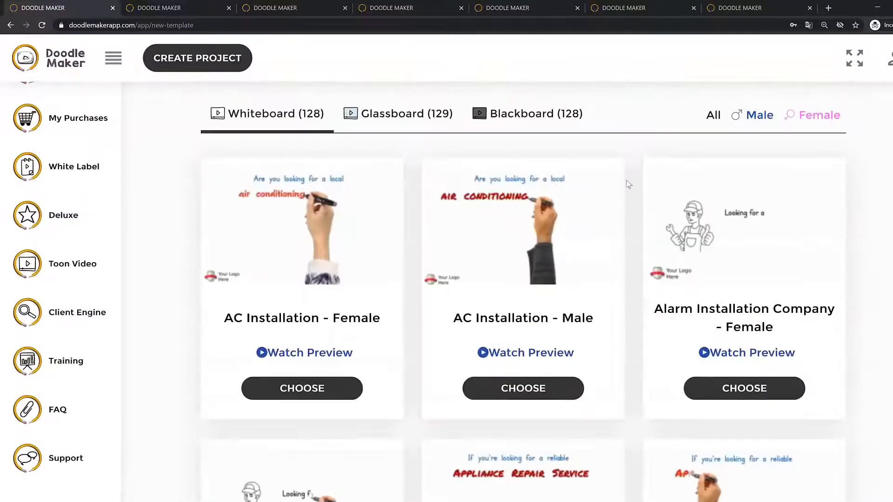
Show the Blackboard templates and browse down to the dentist ones
{"action": "left_click", "coordinate": [527, 115]}
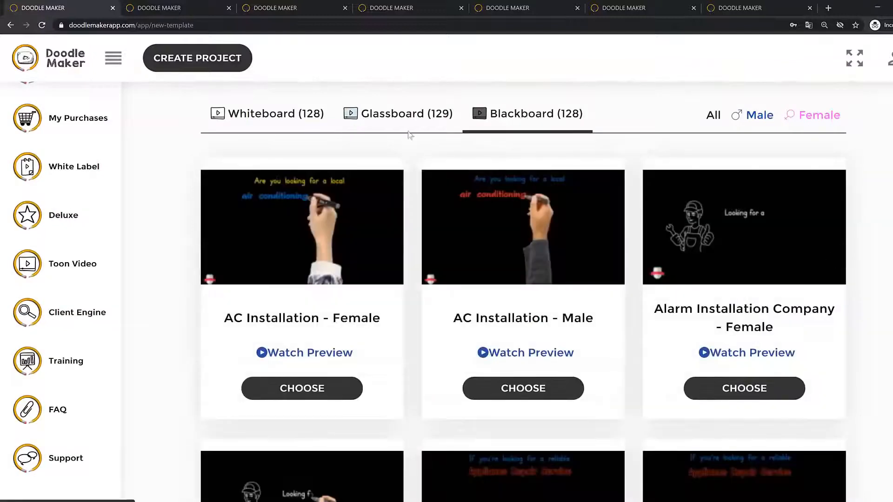
{"action": "scroll", "coordinate": [887, 266], "scroll_direction": "down", "scroll_amount": 20}
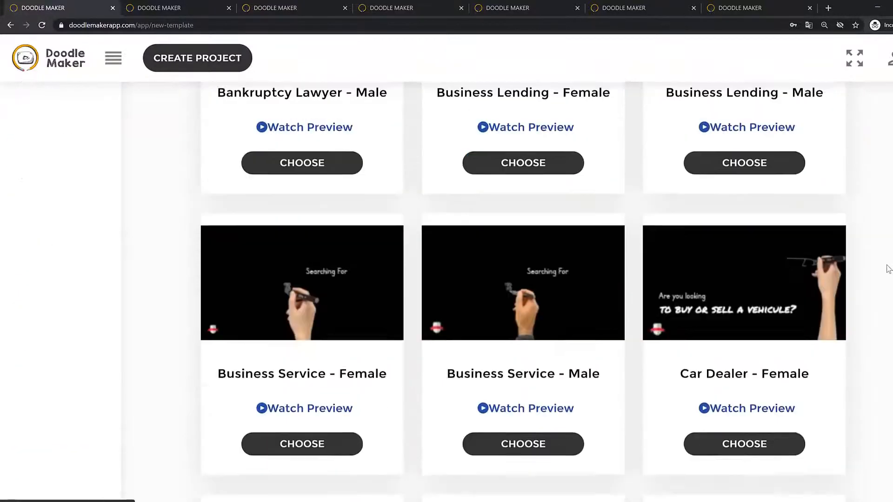
{"action": "scroll", "coordinate": [889, 269], "scroll_direction": "down", "scroll_amount": 1}
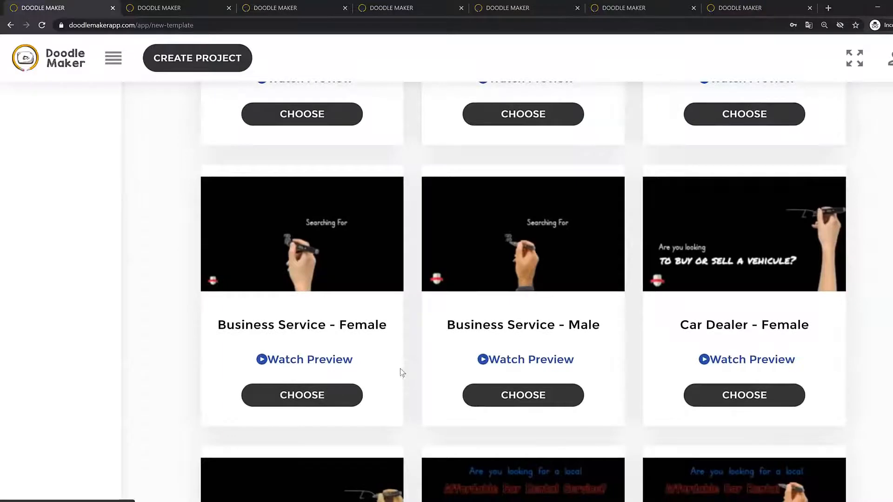
{"action": "scroll", "coordinate": [402, 372], "scroll_direction": "down", "scroll_amount": 13}
{"action": "scroll", "coordinate": [633, 355], "scroll_direction": "down", "scroll_amount": 16}
{"action": "scroll", "coordinate": [634, 356], "scroll_direction": "down", "scroll_amount": 6}
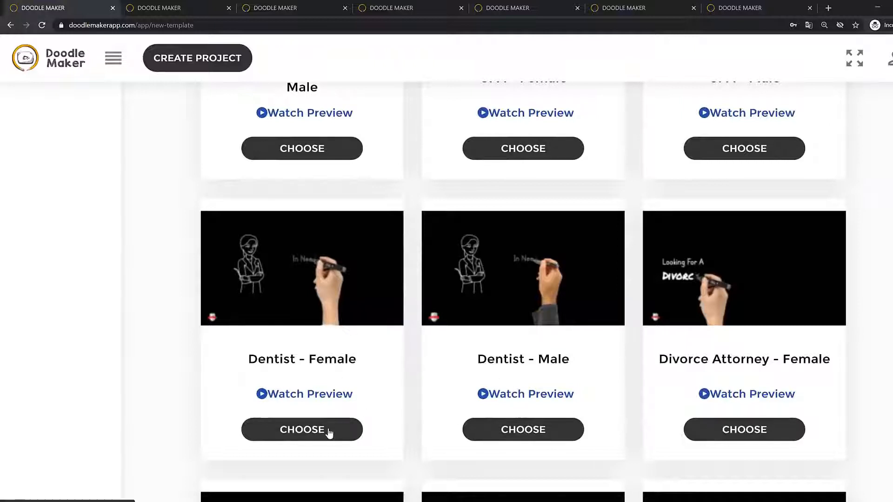
Preview the blackboard Dentist - Female template, pause it, skip ahead to 0:11 and close the preview
{"action": "left_click", "coordinate": [302, 397]}
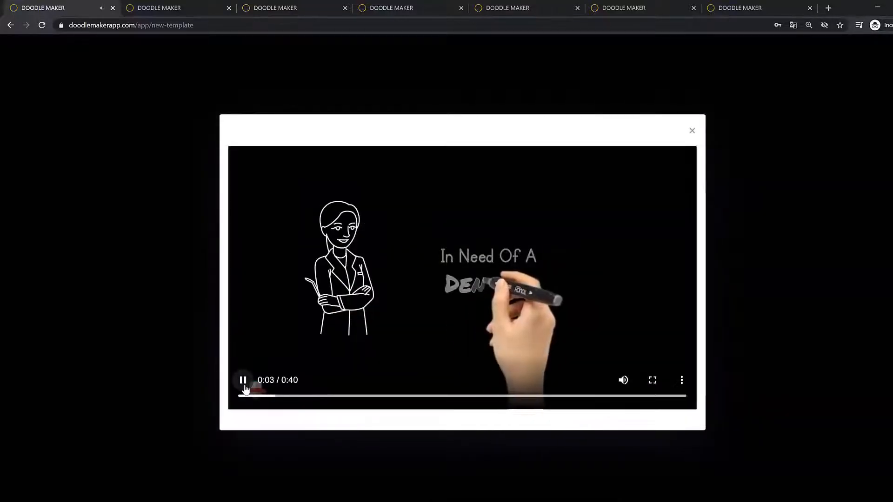
{"action": "left_click", "coordinate": [244, 386]}
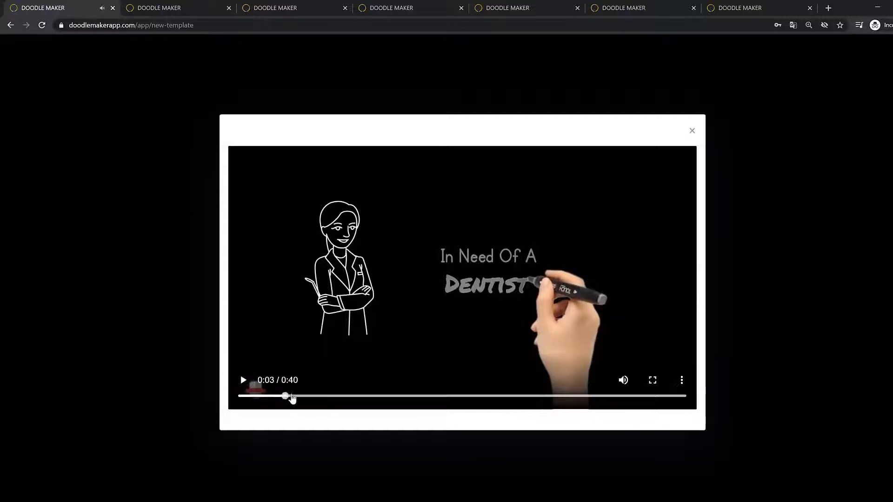
{"action": "left_click_drag", "start_coordinate": [291, 396], "coordinate": [369, 398]}
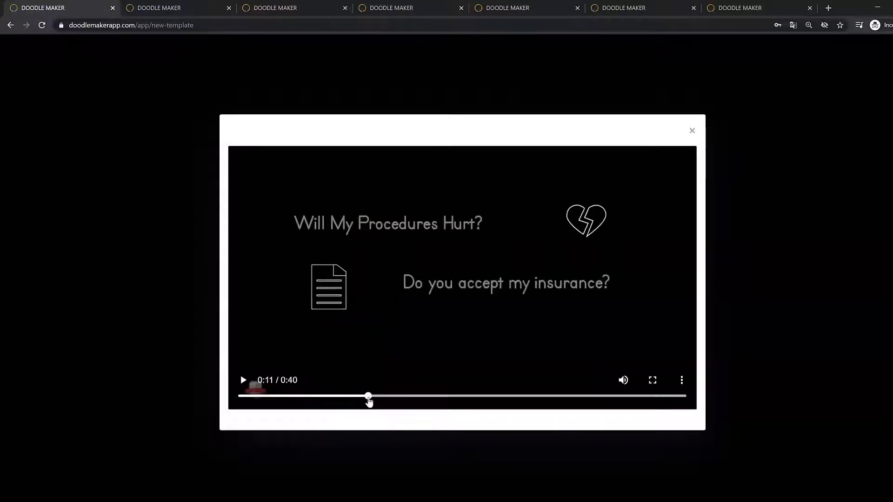
{"action": "left_click", "coordinate": [771, 264]}
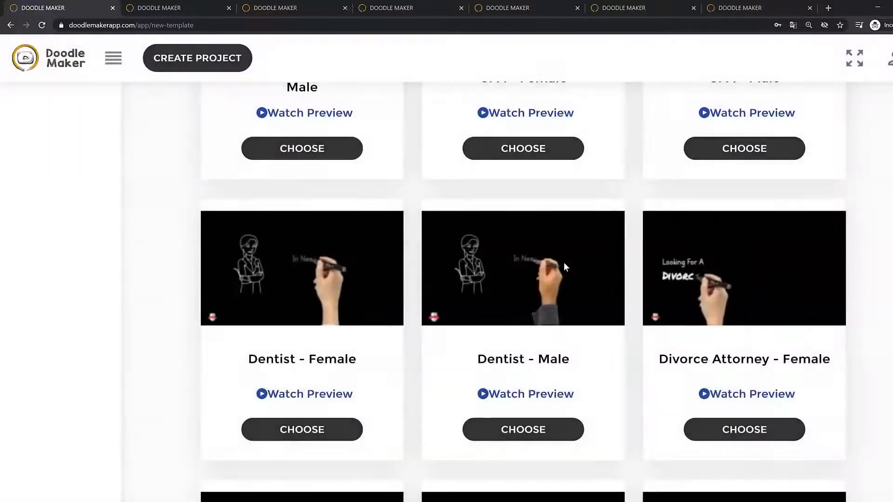
Return to the Whiteboard templates and look through the first rows of business categories
{"action": "scroll", "coordinate": [562, 279], "scroll_direction": "up", "scroll_amount": 20}
{"action": "scroll", "coordinate": [390, 232], "scroll_direction": "up", "scroll_amount": 20}
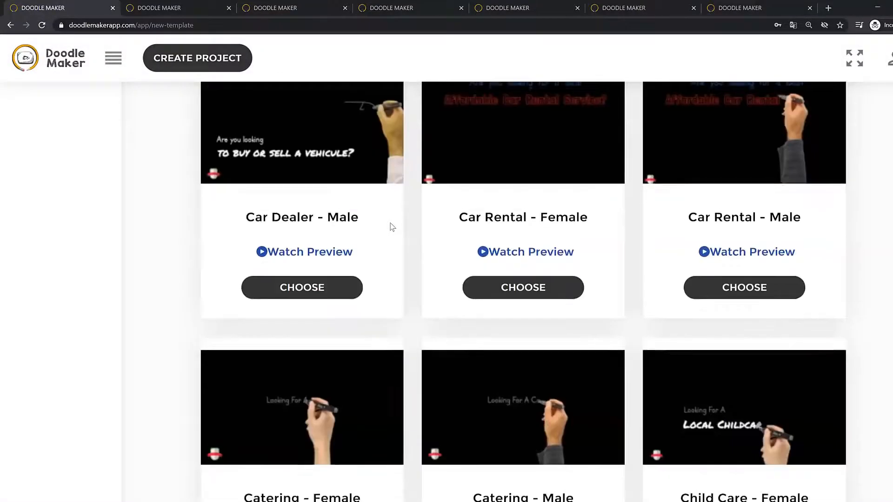
{"action": "scroll", "coordinate": [391, 227], "scroll_direction": "up", "scroll_amount": 5}
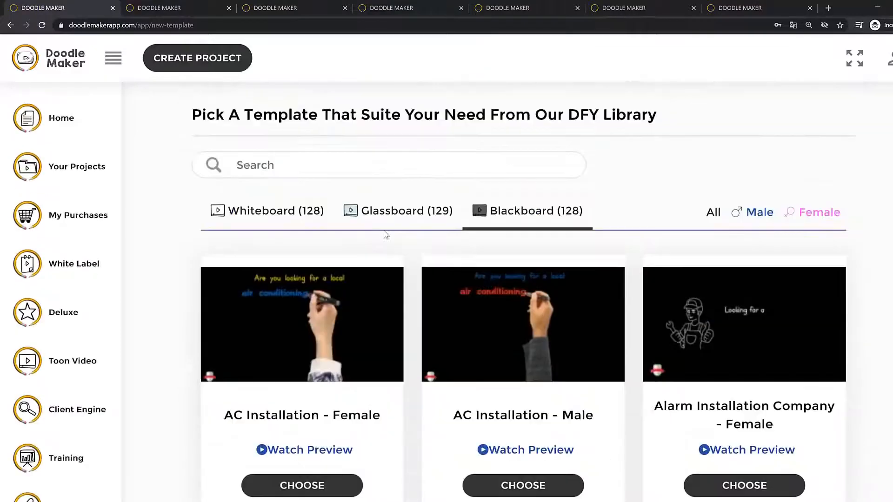
{"action": "left_click", "coordinate": [294, 213]}
{"action": "scroll", "coordinate": [773, 349], "scroll_direction": "down", "scroll_amount": 2}
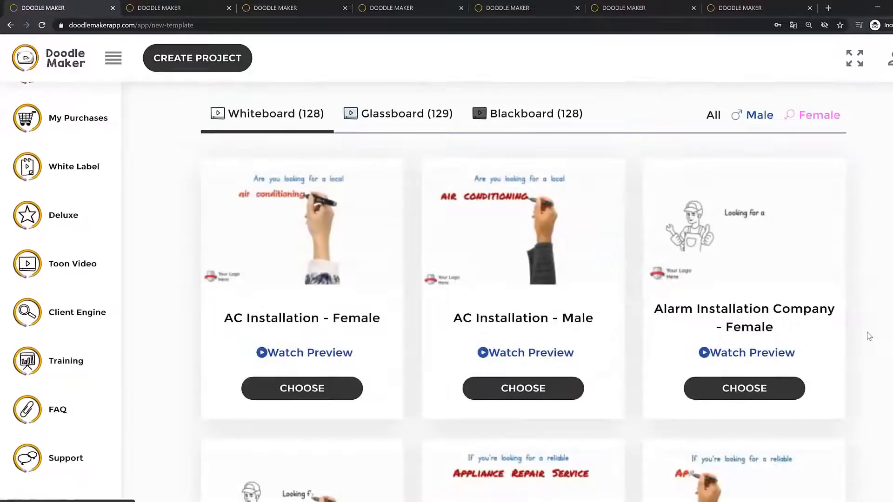
{"action": "scroll", "coordinate": [674, 301], "scroll_direction": "down", "scroll_amount": 5}
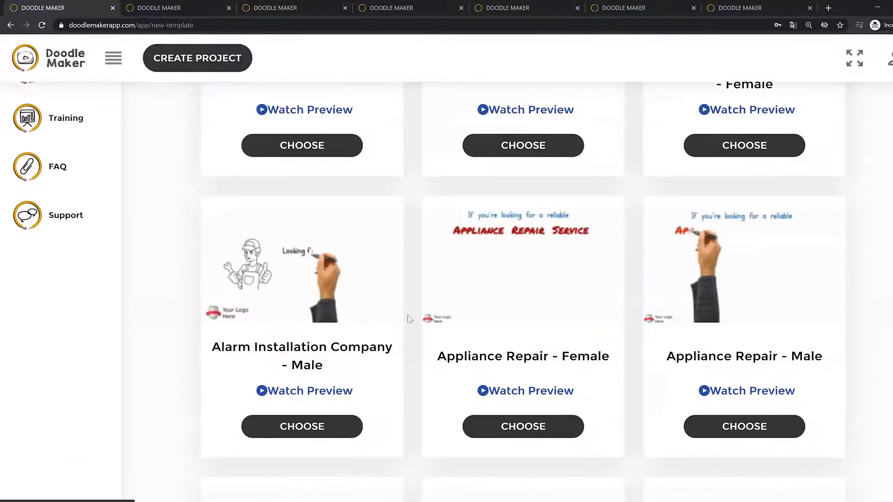
{"action": "scroll", "coordinate": [410, 318], "scroll_direction": "down", "scroll_amount": 5}
{"action": "scroll", "coordinate": [640, 296], "scroll_direction": "down", "scroll_amount": 5}
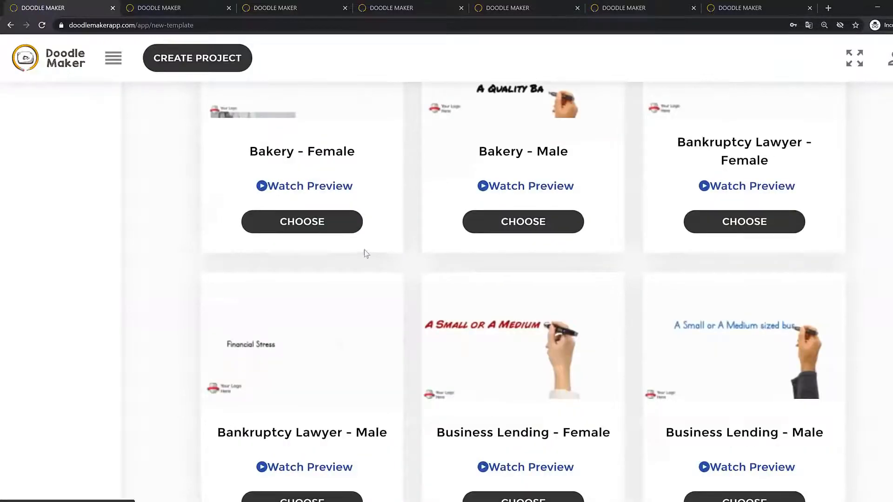
{"action": "scroll", "coordinate": [670, 302], "scroll_direction": "down", "scroll_amount": 7}
{"action": "scroll", "coordinate": [441, 264], "scroll_direction": "down", "scroll_amount": 3}
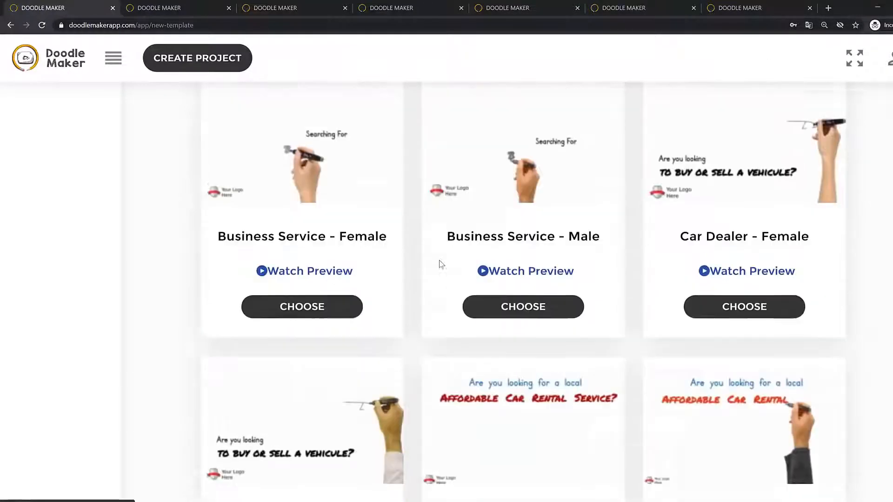
{"action": "scroll", "coordinate": [776, 98], "scroll_direction": "up", "scroll_amount": 20}
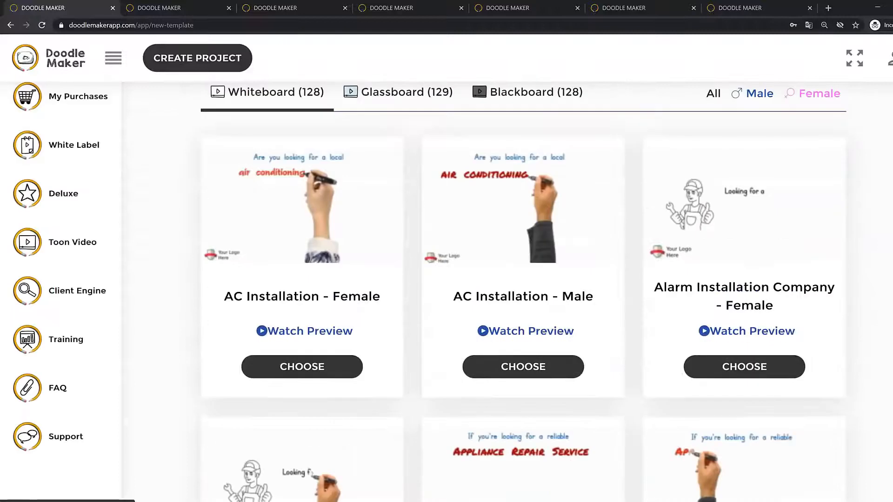
Filter the whiteboard templates by Male, switch the filter to Female, and browse down to the Moving Company template
{"action": "left_click", "coordinate": [734, 95]}
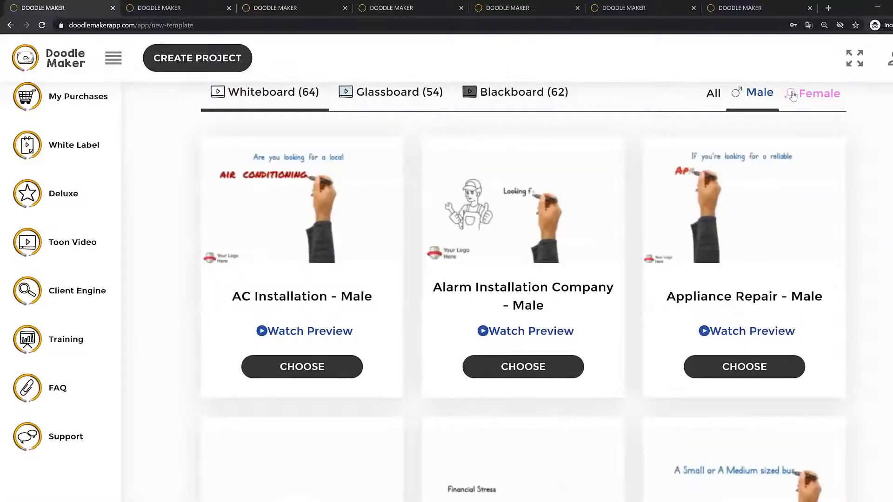
{"action": "left_click", "coordinate": [807, 100]}
{"action": "scroll", "coordinate": [740, 256], "scroll_direction": "down", "scroll_amount": 6}
{"action": "scroll", "coordinate": [745, 255], "scroll_direction": "down", "scroll_amount": 20}
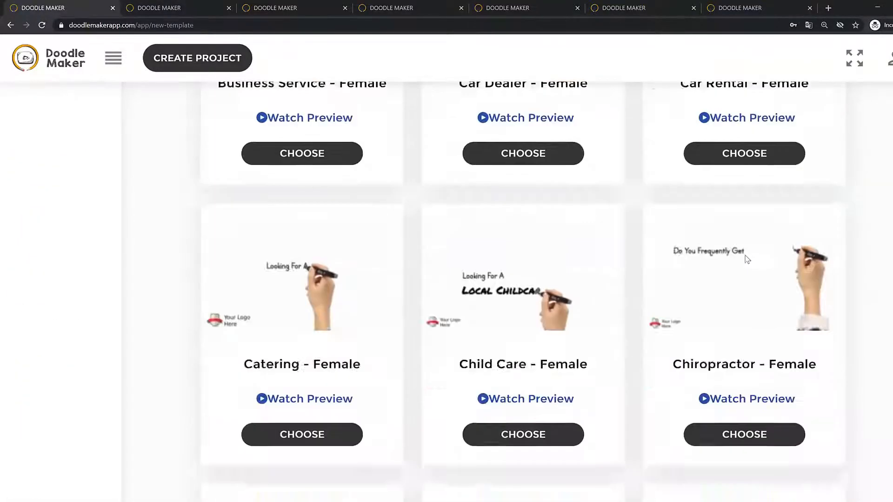
{"action": "scroll", "coordinate": [790, 259], "scroll_direction": "down", "scroll_amount": 16}
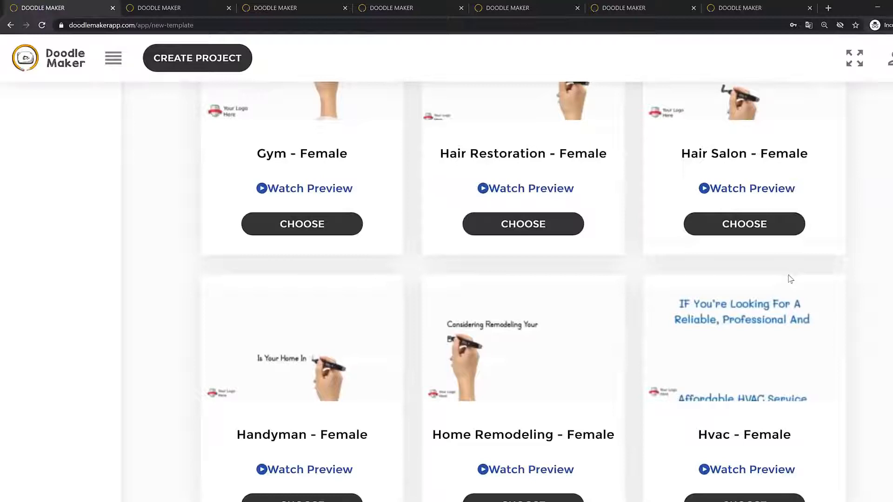
{"action": "scroll", "coordinate": [849, 270], "scroll_direction": "down", "scroll_amount": 8}
{"action": "scroll", "coordinate": [852, 310], "scroll_direction": "down", "scroll_amount": 4}
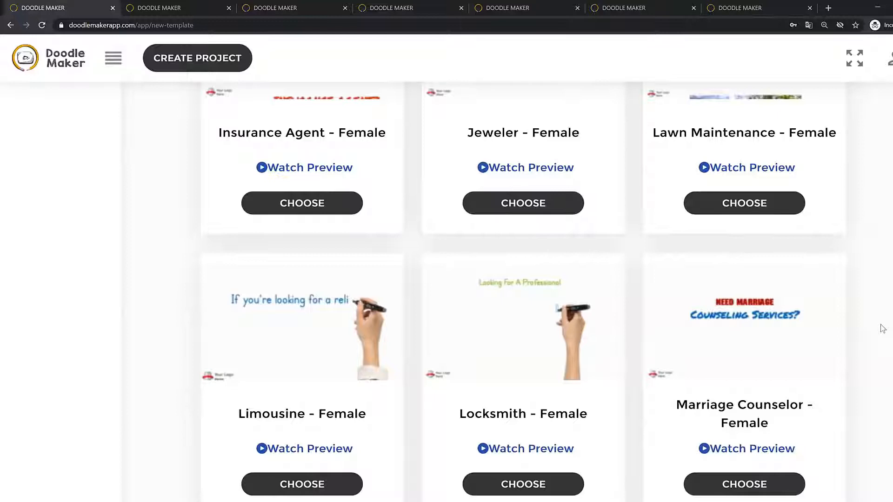
{"action": "scroll", "coordinate": [357, 367], "scroll_direction": "down", "scroll_amount": 4}
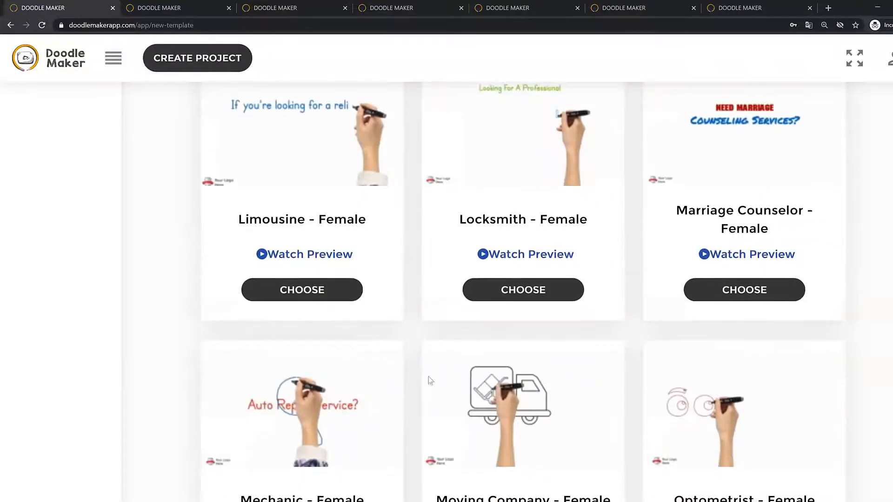
{"action": "scroll", "coordinate": [430, 380], "scroll_direction": "down", "scroll_amount": 4}
{"action": "scroll", "coordinate": [406, 335], "scroll_direction": "down", "scroll_amount": 9}
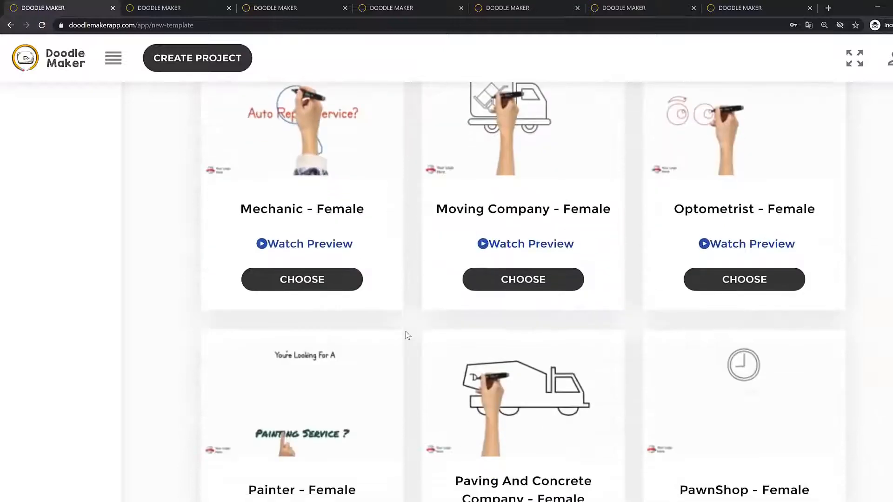
{"action": "scroll", "coordinate": [520, 329], "scroll_direction": "up", "scroll_amount": 8}
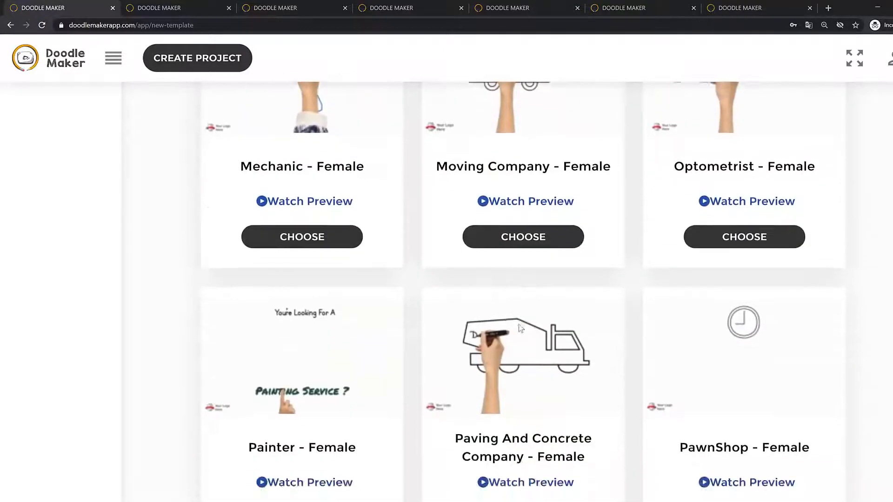
{"action": "scroll", "coordinate": [520, 328], "scroll_direction": "down", "scroll_amount": 2}
{"action": "scroll", "coordinate": [520, 328], "scroll_direction": "up", "scroll_amount": 2}
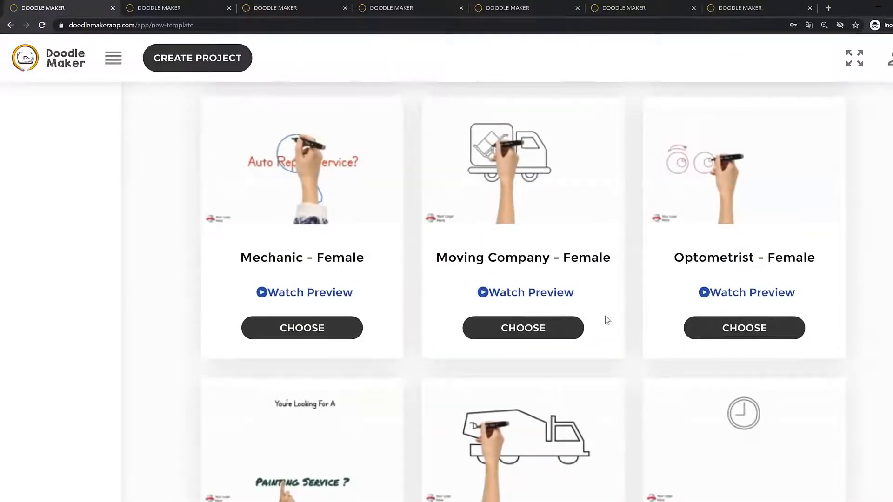
Preview the Moving Company - Female template, pausing the video after the first seconds and closing it
{"action": "left_click", "coordinate": [537, 298]}
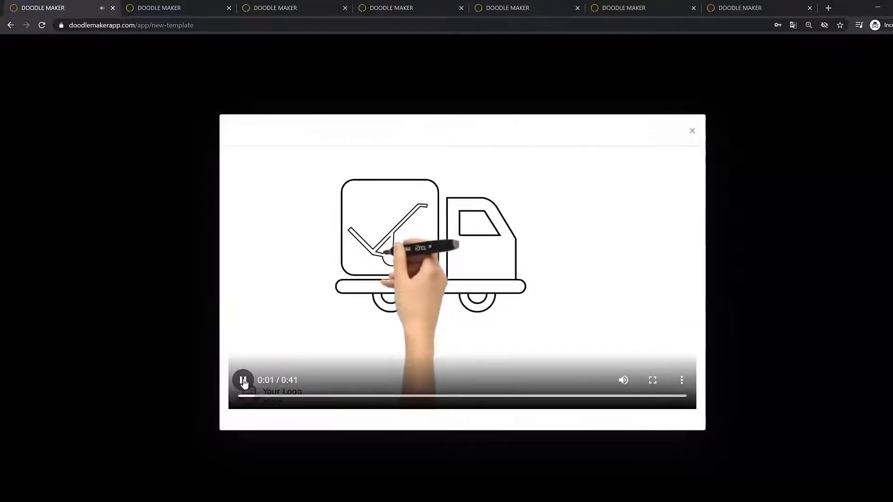
{"action": "left_click", "coordinate": [244, 382]}
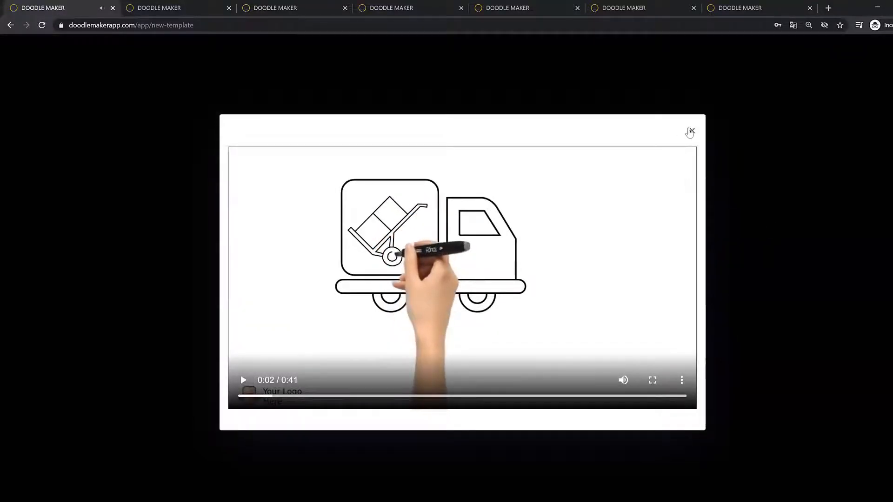
{"action": "left_click", "coordinate": [692, 133]}
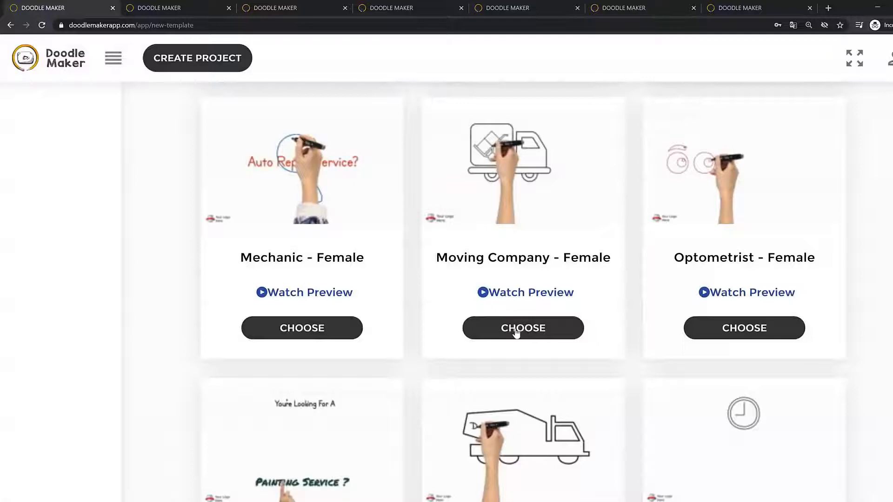
Choose the Moving Company - Female template for the new project and look over its first slide, voice options and script
{"action": "left_click", "coordinate": [516, 331]}
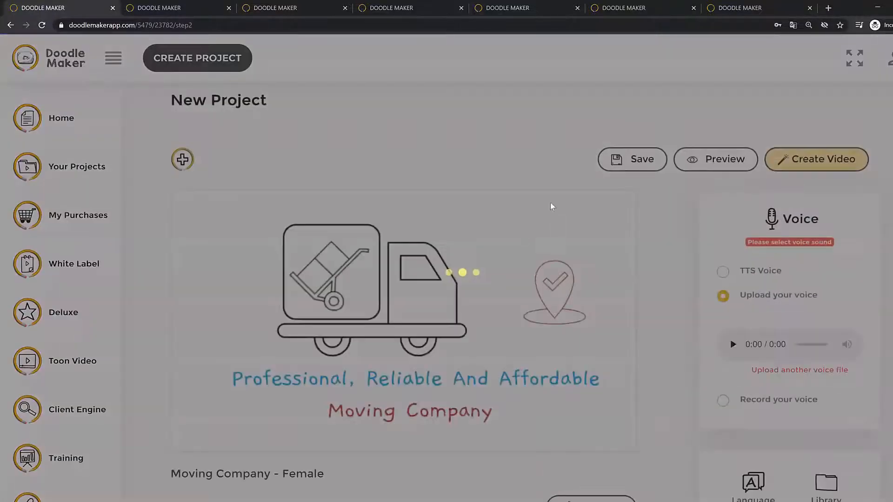
{"action": "scroll", "coordinate": [540, 142], "scroll_direction": "down", "scroll_amount": 7}
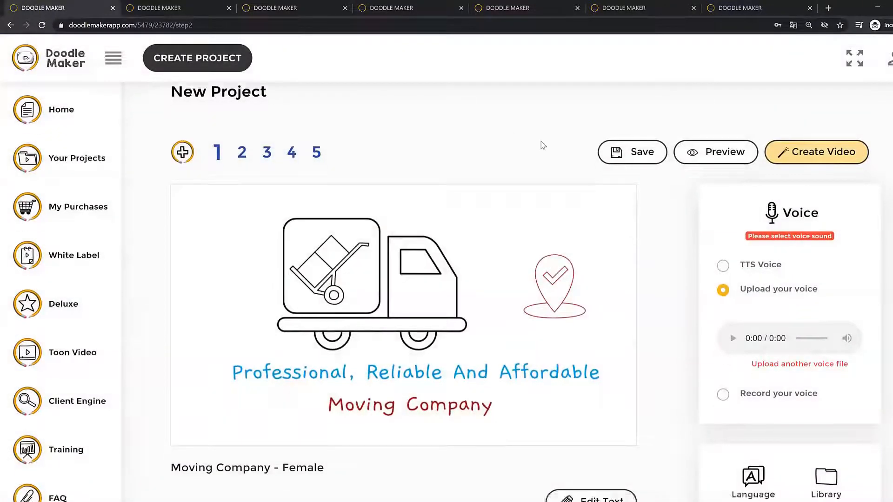
{"action": "scroll", "coordinate": [660, 204], "scroll_direction": "up", "scroll_amount": 7}
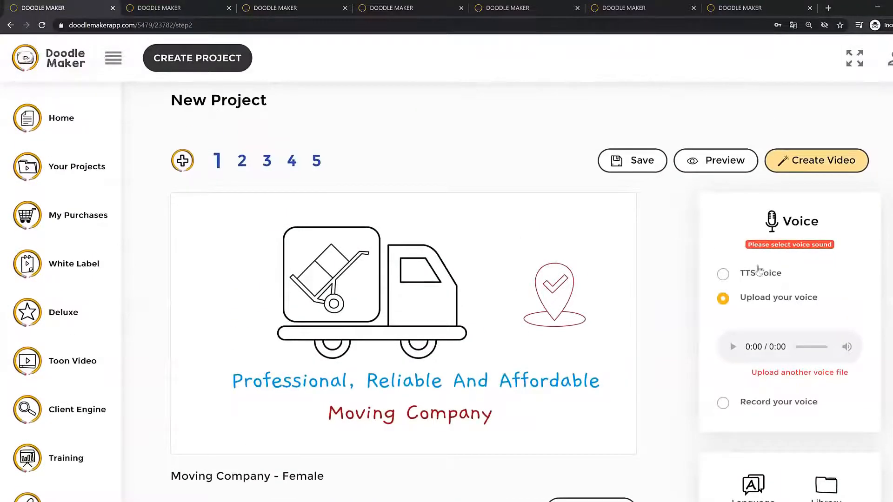
{"action": "scroll", "coordinate": [679, 264], "scroll_direction": "down", "scroll_amount": 2}
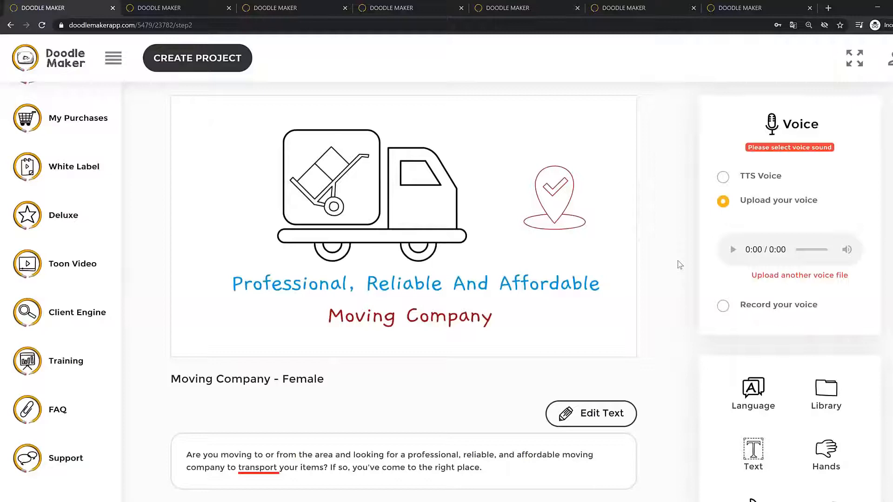
Nudge the truck and the hand truck drawing on the first slide, and close the timeline settings
{"action": "scroll", "coordinate": [679, 264], "scroll_direction": "up", "scroll_amount": 2}
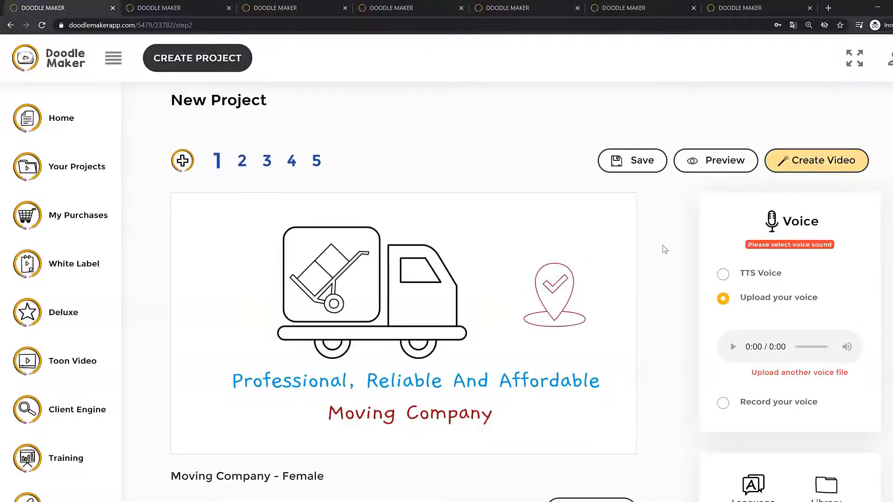
{"action": "scroll", "coordinate": [675, 262], "scroll_direction": "down", "scroll_amount": 2}
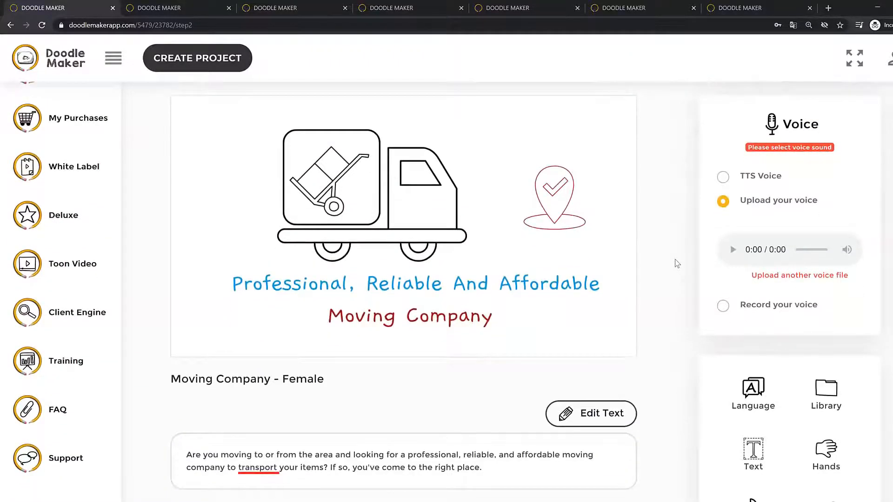
{"action": "scroll", "coordinate": [674, 264], "scroll_direction": "up", "scroll_amount": 2}
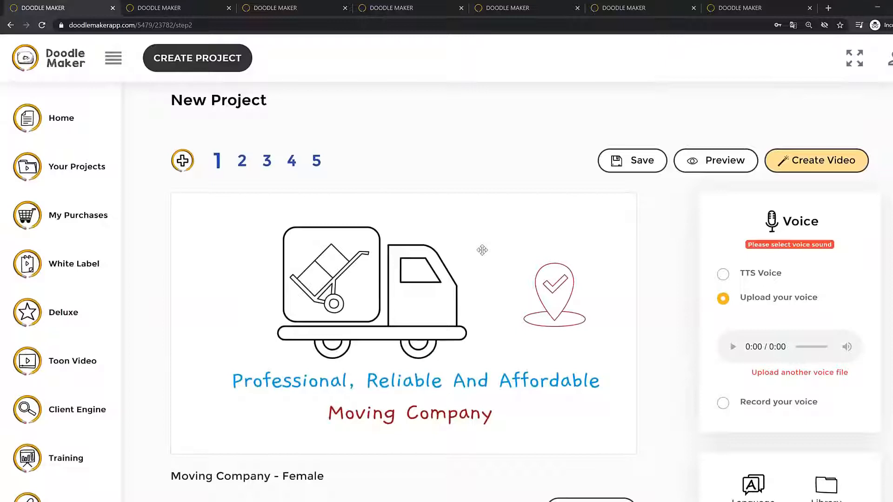
{"action": "left_click_drag", "start_coordinate": [411, 260], "coordinate": [439, 273]}
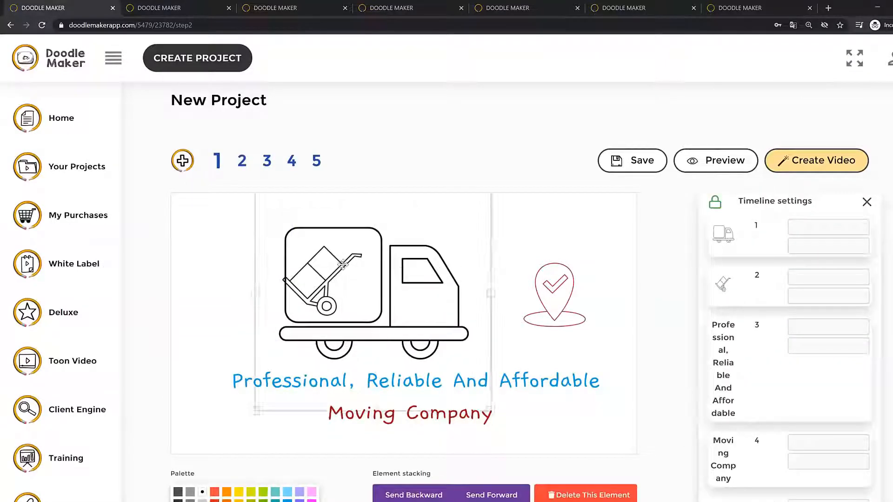
{"action": "left_click_drag", "start_coordinate": [342, 265], "coordinate": [356, 264]}
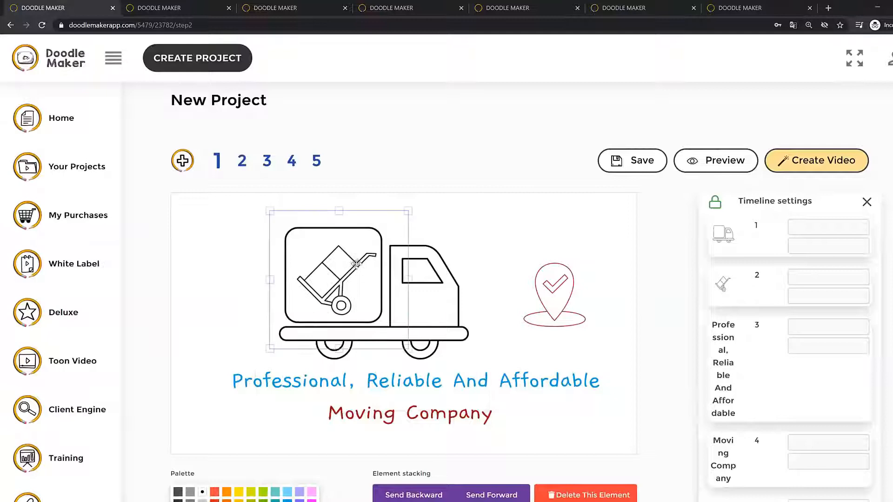
{"action": "left_click", "coordinate": [867, 202]}
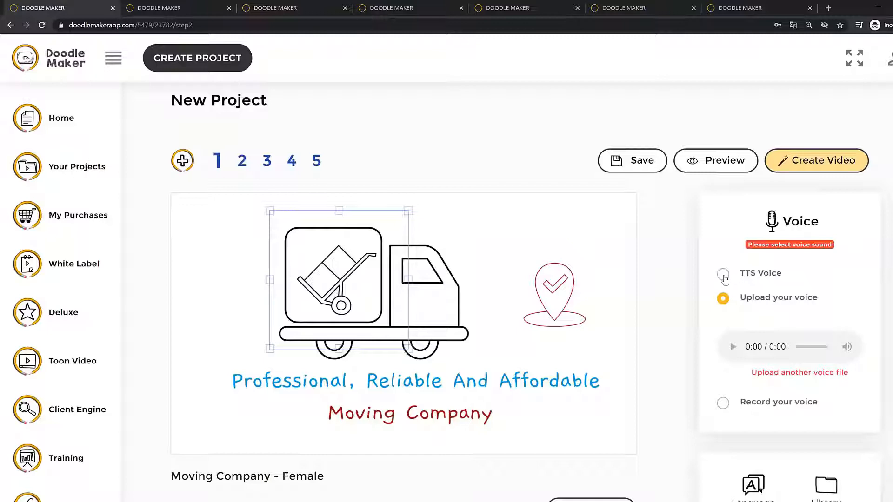
Look through the available speech languages in the language settings and close them without changing English
{"action": "left_click", "coordinate": [753, 488]}
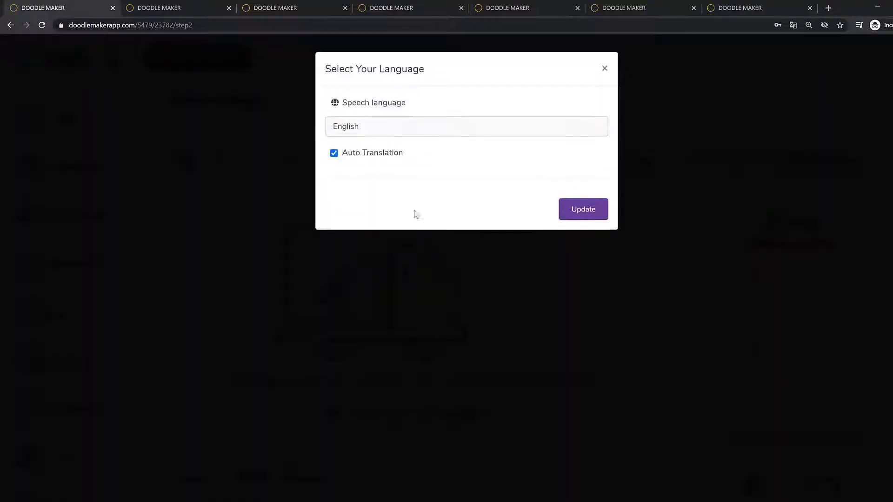
{"action": "left_click", "coordinate": [410, 122]}
{"action": "scroll", "coordinate": [419, 233], "scroll_direction": "down", "scroll_amount": 5}
{"action": "scroll", "coordinate": [421, 251], "scroll_direction": "up", "scroll_amount": 5}
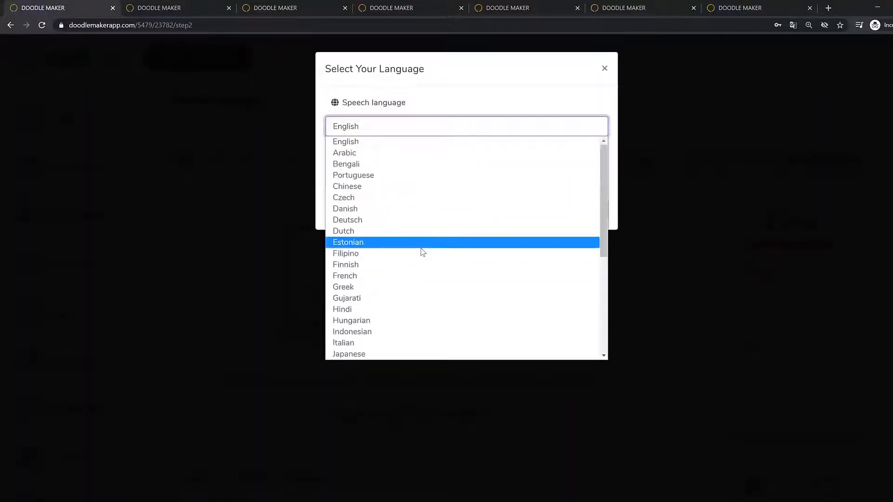
{"action": "left_click", "coordinate": [476, 96]}
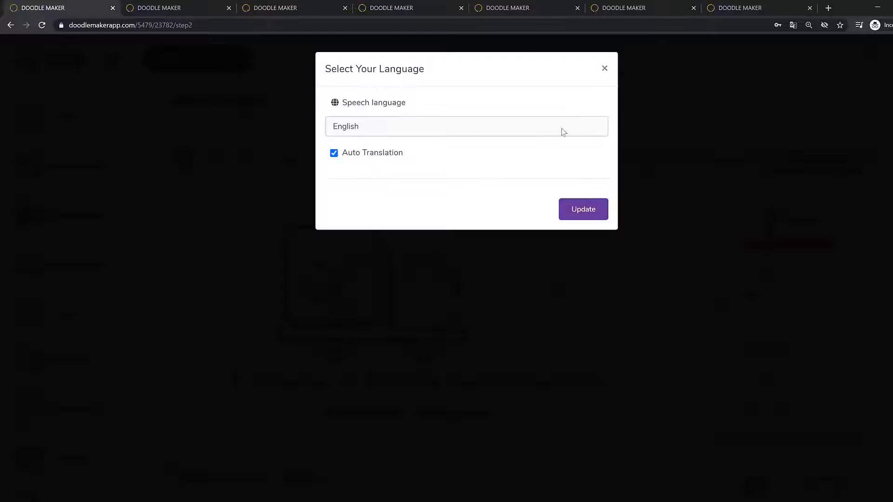
{"action": "left_click", "coordinate": [401, 134]}
{"action": "scroll", "coordinate": [430, 251], "scroll_direction": "down", "scroll_amount": 4}
{"action": "scroll", "coordinate": [431, 251], "scroll_direction": "up", "scroll_amount": 5}
{"action": "scroll", "coordinate": [431, 251], "scroll_direction": "down", "scroll_amount": 5}
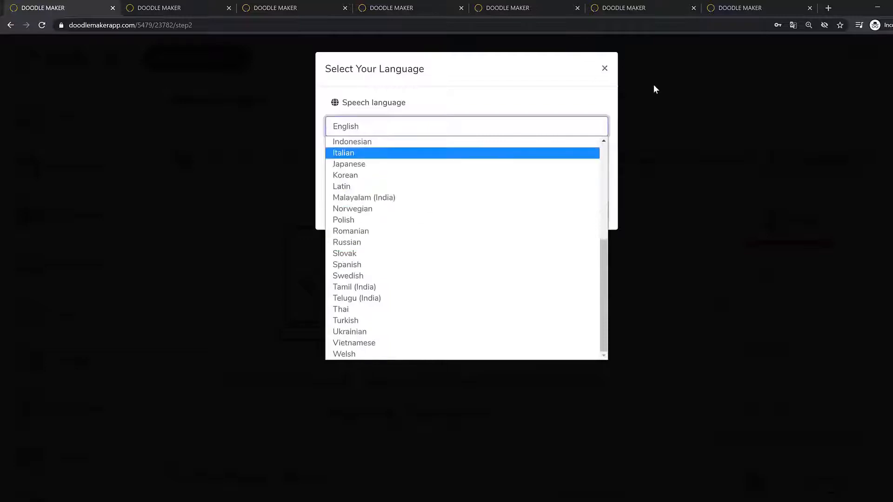
{"action": "left_click", "coordinate": [604, 70]}
{"action": "left_click", "coordinate": [604, 70]}
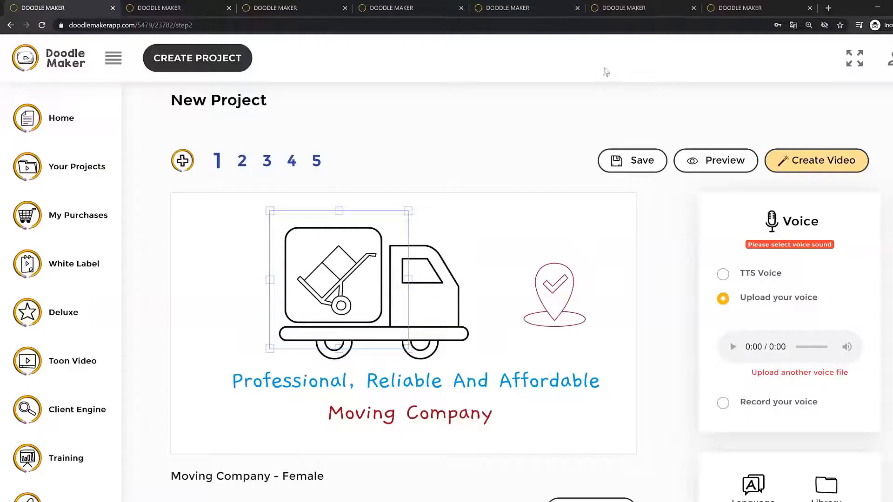
Deselect the slide's elements and open the image library to view its uploaded images
{"action": "left_click", "coordinate": [558, 309]}
{"action": "left_click", "coordinate": [249, 269]}
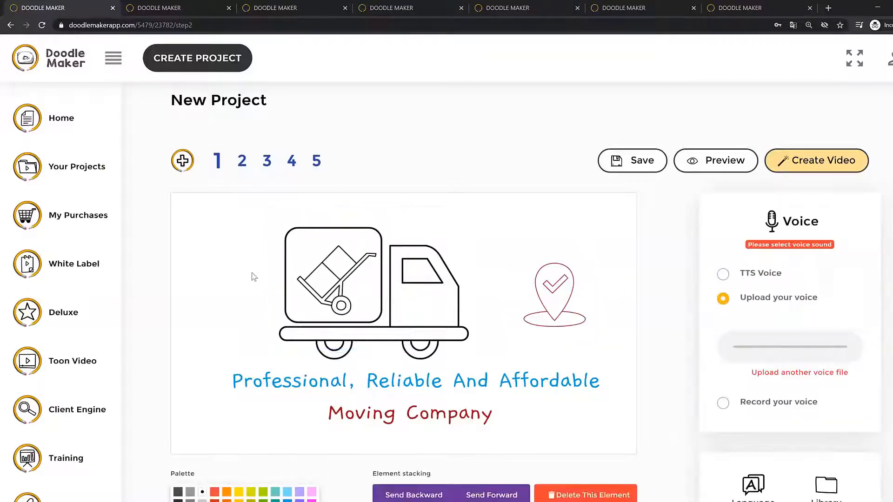
{"action": "scroll", "coordinate": [805, 287], "scroll_direction": "down", "scroll_amount": 1}
{"action": "scroll", "coordinate": [804, 287], "scroll_direction": "down", "scroll_amount": 3}
{"action": "scroll", "coordinate": [804, 287], "scroll_direction": "up", "scroll_amount": 1}
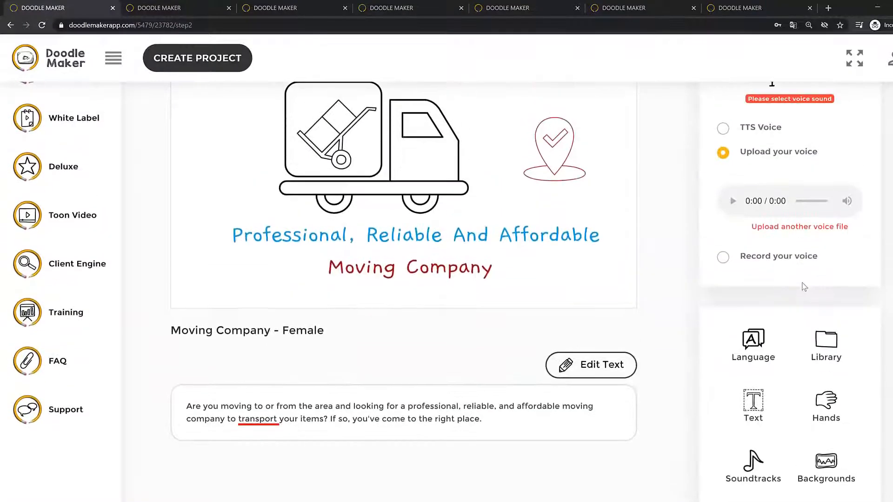
{"action": "left_click", "coordinate": [837, 349]}
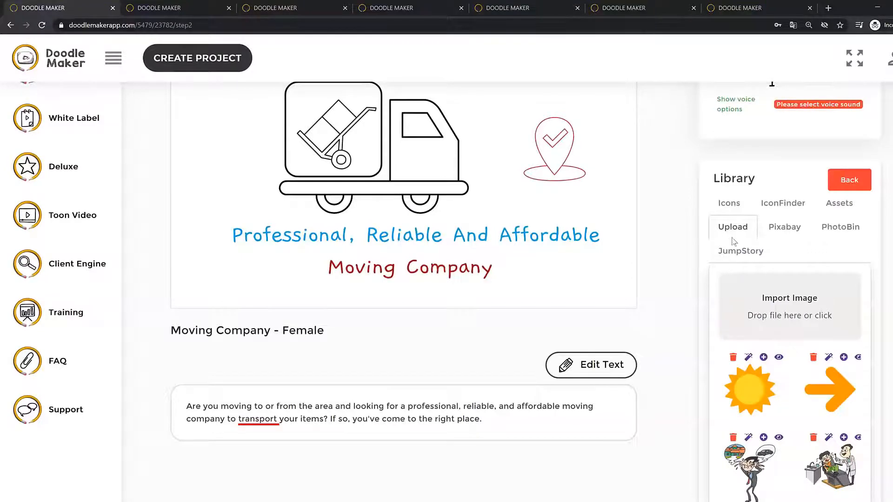
{"action": "scroll", "coordinate": [748, 231], "scroll_direction": "up", "scroll_amount": 1}
{"action": "scroll", "coordinate": [747, 231], "scroll_direction": "up", "scroll_amount": 2}
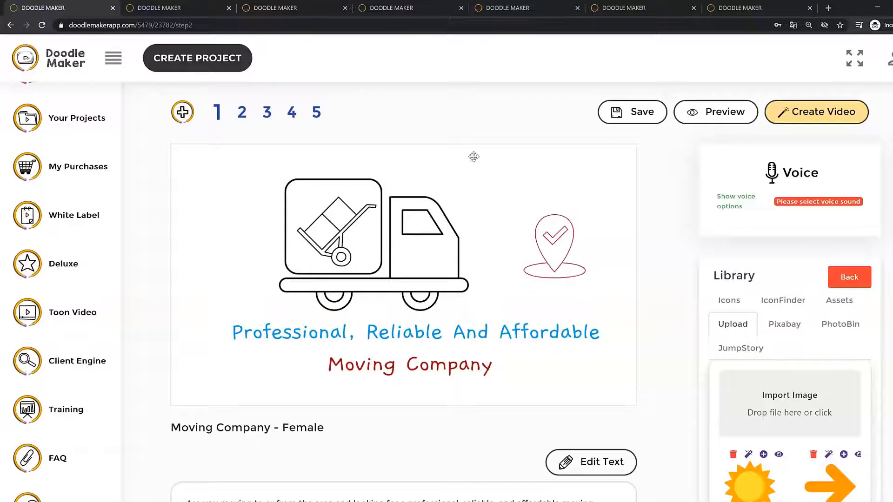
{"action": "left_click_drag", "start_coordinate": [679, 131], "coordinate": [892, 132]}
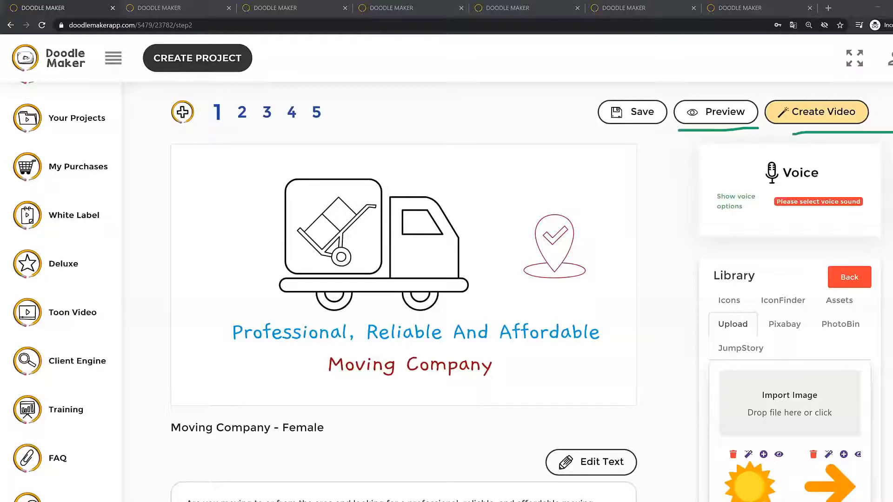
{"action": "key", "text": "Escape"}
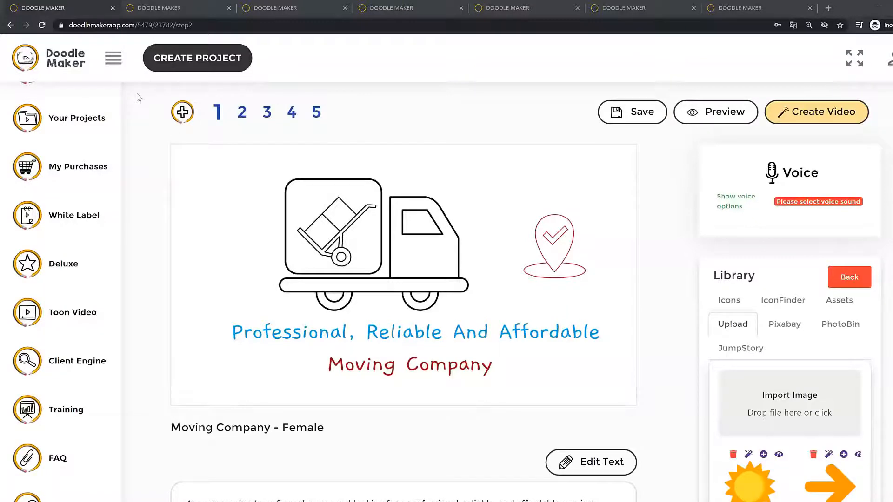
Leave the template project and start a new project from scratch
{"action": "left_click", "coordinate": [196, 67]}
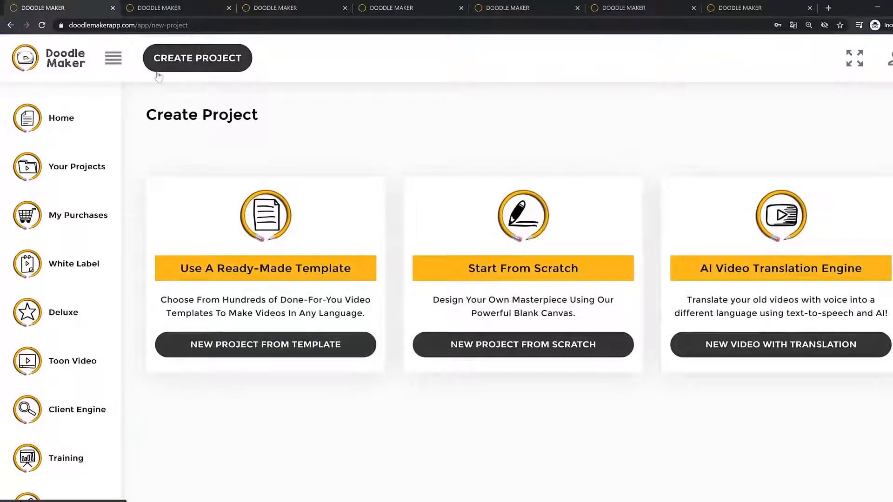
{"action": "triple_click", "coordinate": [495, 266]}
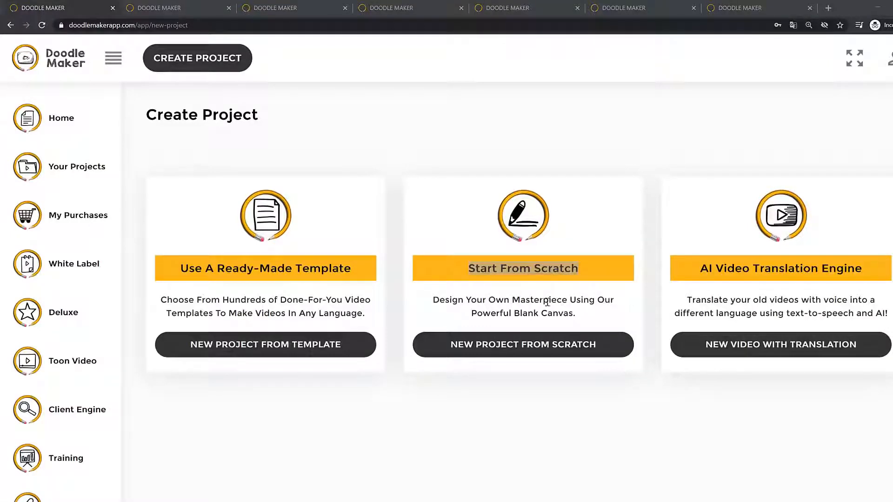
{"action": "left_click", "coordinate": [522, 310]}
{"action": "left_click_drag", "start_coordinate": [465, 300], "coordinate": [628, 313]}
{"action": "left_click", "coordinate": [556, 357]}
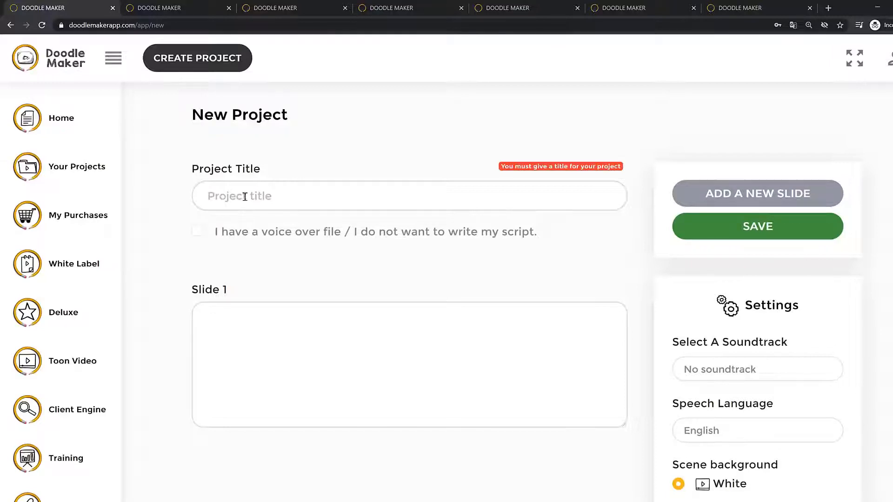
Title the project "Weight Loss" and enter "Eat a high protein breakfast" as the script of Slide 1
{"action": "left_click", "coordinate": [245, 197]}
{"action": "type", "text": "Weight Loss"}
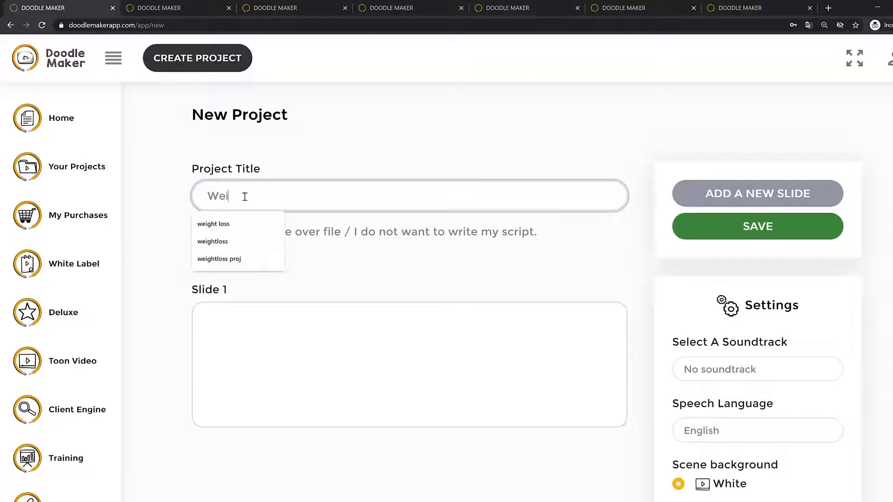
{"action": "left_click", "coordinate": [333, 350]}
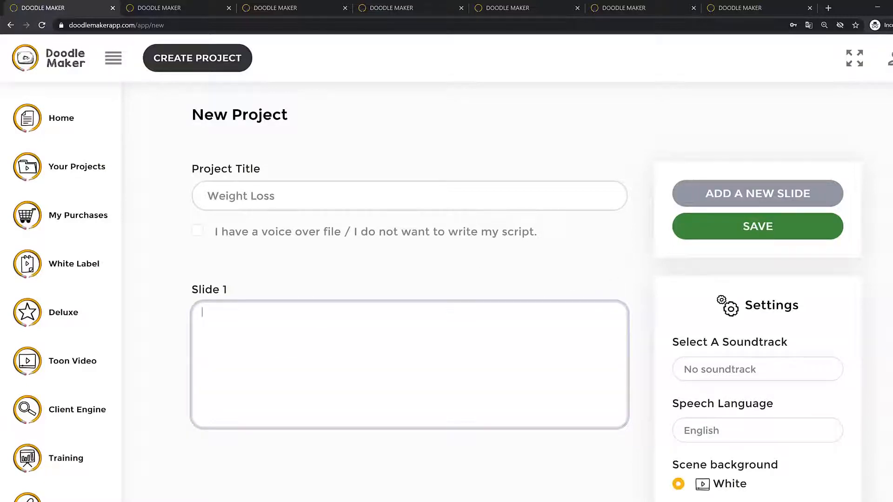
{"action": "key", "text": "alt+Tab"}
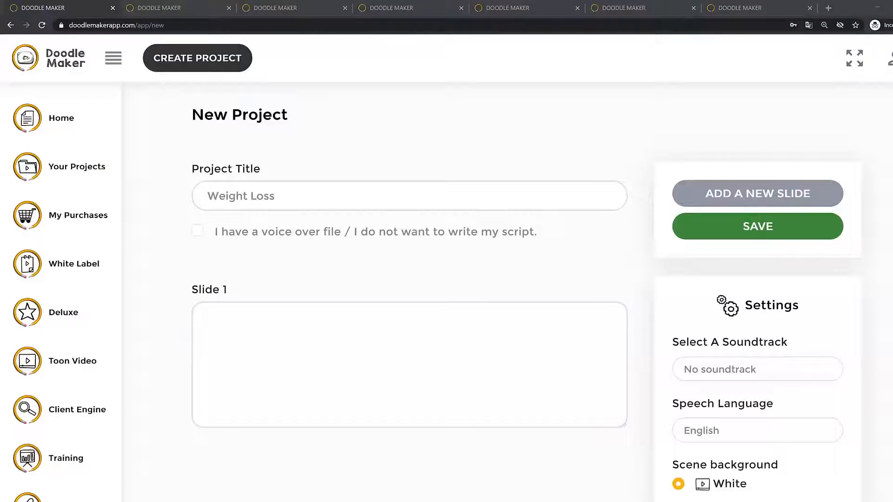
{"action": "left_click", "coordinate": [462, 326]}
{"action": "type", "text": "Eat a high protein breakfast"}
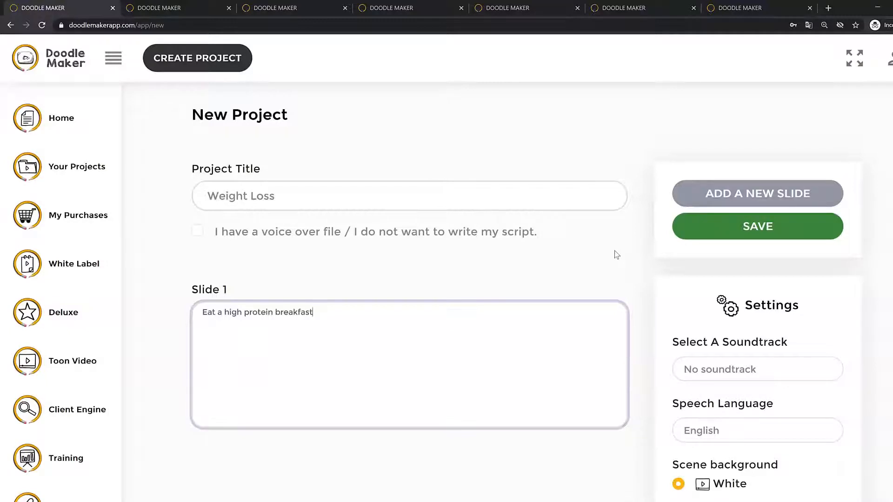
Add a second slide with the script "Avoid sugary drinks and fruit juice"
{"action": "left_click", "coordinate": [721, 195]}
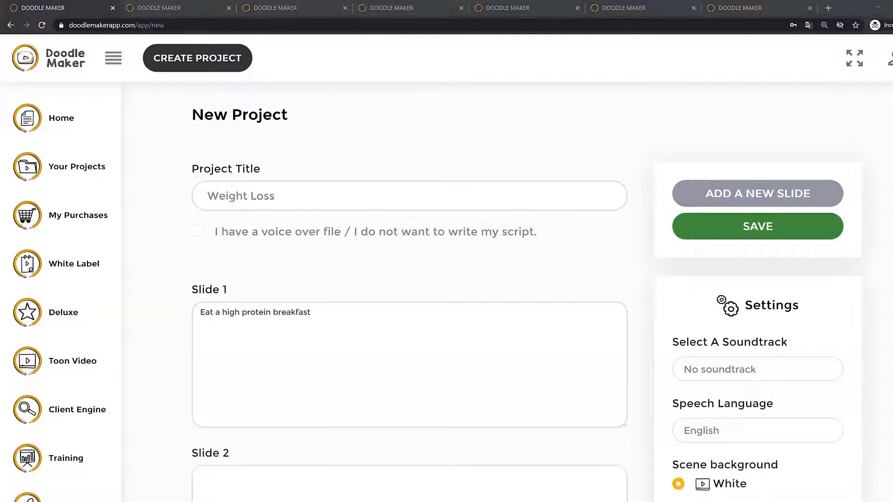
{"action": "left_click", "coordinate": [316, 492]}
{"action": "type", "text": "Avoid sugary drinks and fruit juice"}
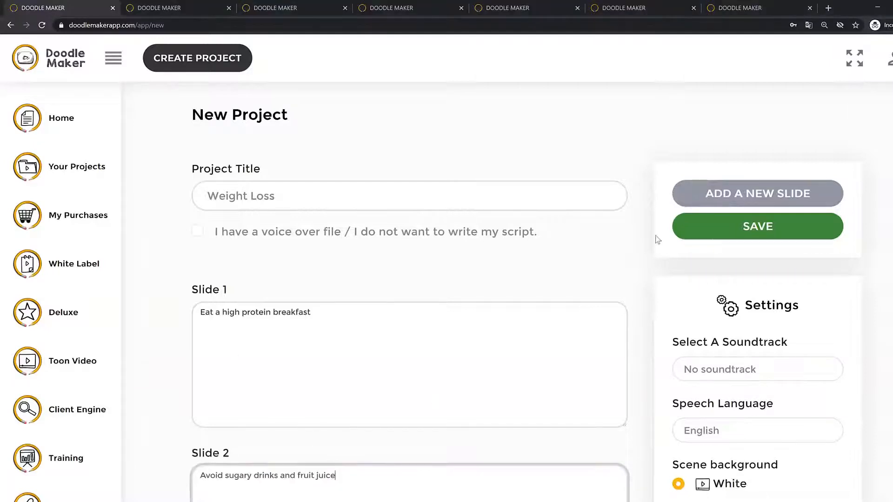
Add a third slide with the script "Drink water before meals"
{"action": "scroll", "coordinate": [717, 186], "scroll_direction": "down", "scroll_amount": 2}
{"action": "left_click", "coordinate": [722, 98]}
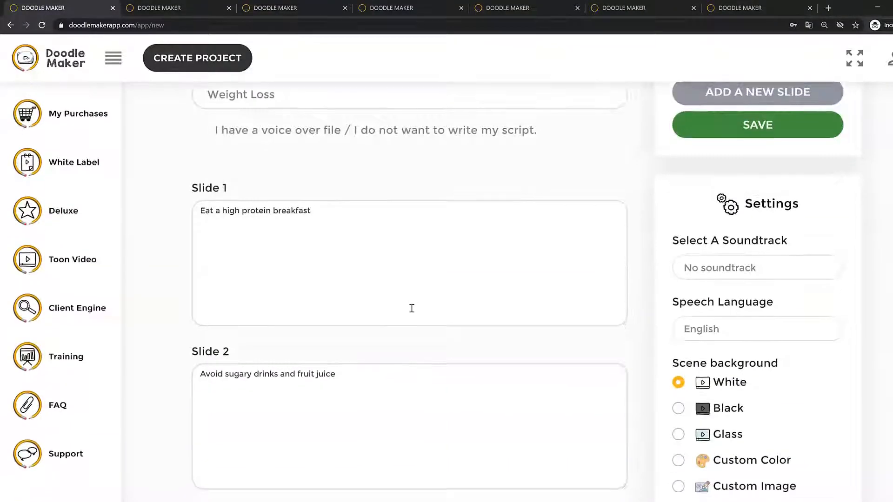
{"action": "scroll", "coordinate": [410, 307], "scroll_direction": "down", "scroll_amount": 2}
{"action": "left_click", "coordinate": [319, 444]}
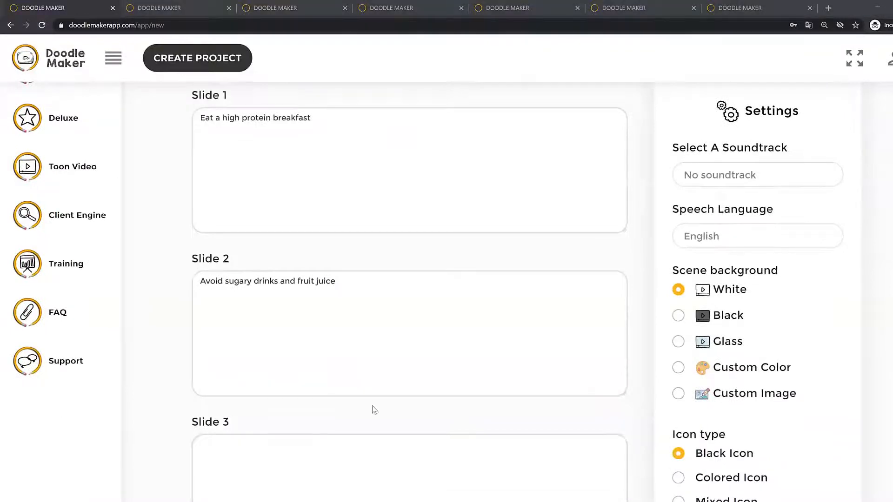
{"action": "type", "text": "Drink water before meals"}
Add a fourth slide with the script "Choose weight-loss-friendly foods"
{"action": "scroll", "coordinate": [558, 288], "scroll_direction": "down", "scroll_amount": 2}
{"action": "scroll", "coordinate": [652, 209], "scroll_direction": "up", "scroll_amount": 4}
{"action": "left_click", "coordinate": [755, 98]}
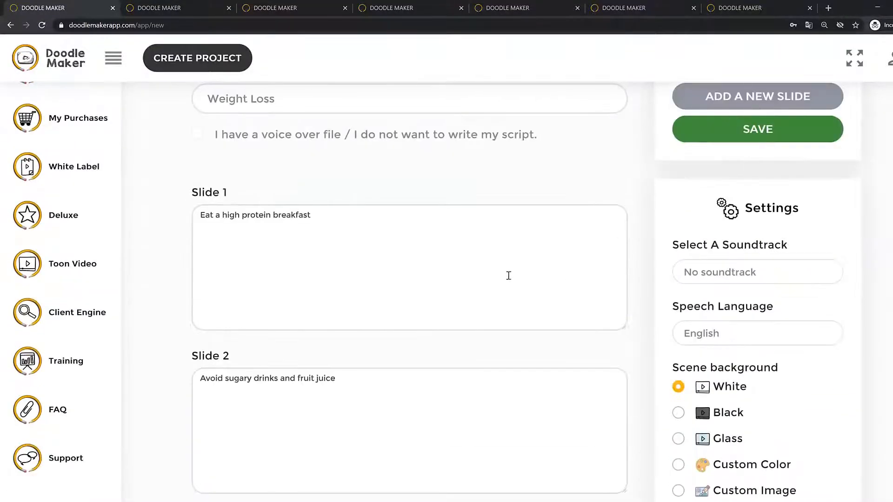
{"action": "scroll", "coordinate": [498, 280], "scroll_direction": "down", "scroll_amount": 5}
{"action": "left_click", "coordinate": [292, 470]}
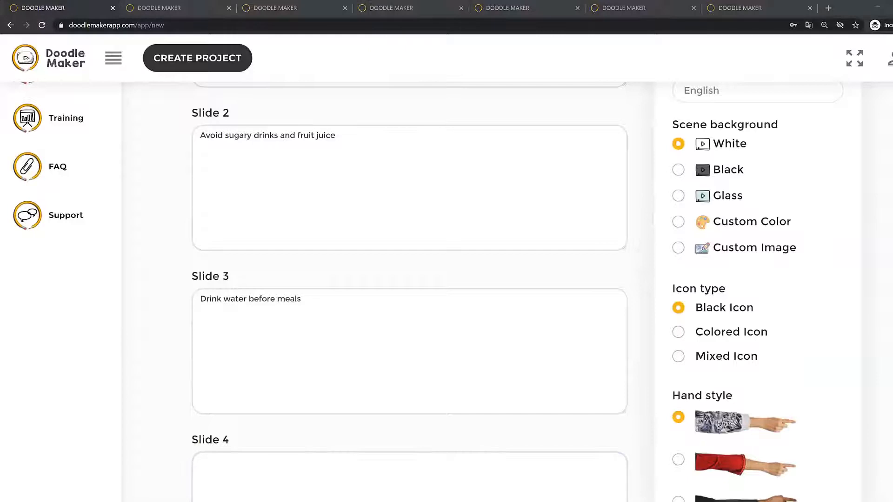
{"action": "scroll", "coordinate": [410, 288], "scroll_direction": "down", "scroll_amount": 3}
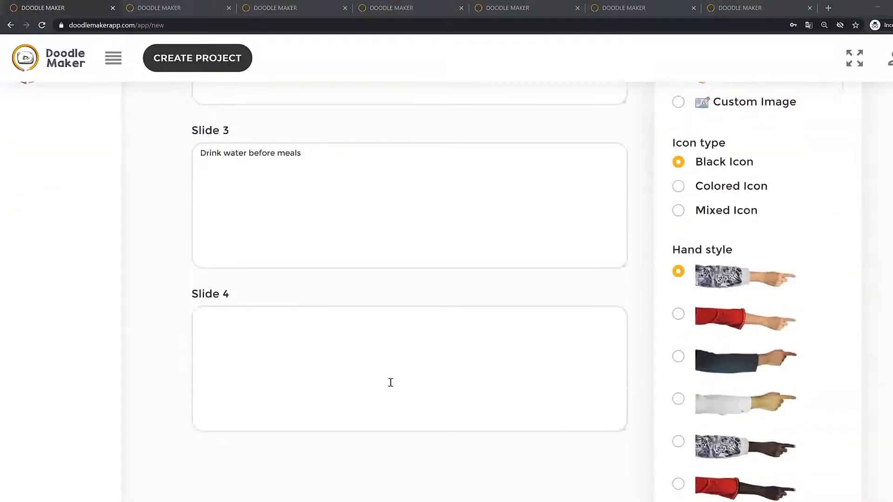
{"action": "left_click", "coordinate": [409, 339]}
{"action": "type", "text": "Choose weight-loss-friendly foods"}
Add a fifth slide with the script "Eat soluble fiber and Drink coffee or tea"
{"action": "scroll", "coordinate": [588, 253], "scroll_direction": "up", "scroll_amount": 10}
{"action": "left_click", "coordinate": [792, 196]}
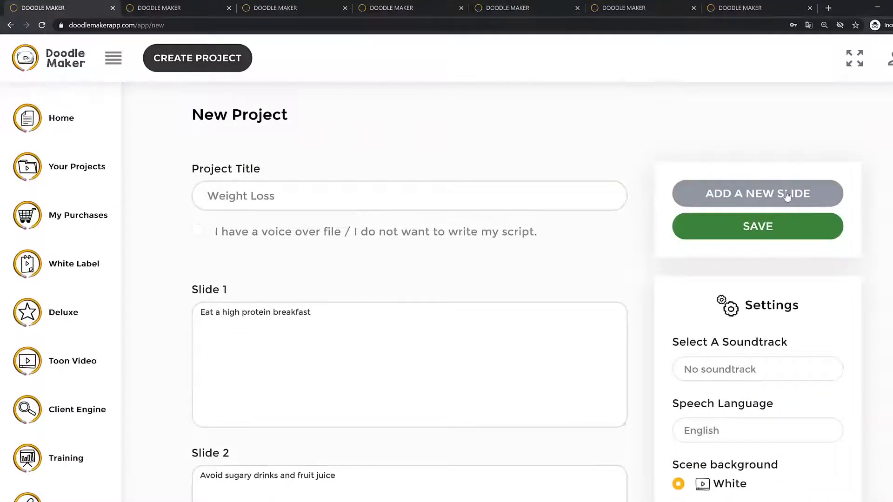
{"action": "scroll", "coordinate": [493, 279], "scroll_direction": "down", "scroll_amount": 10}
{"action": "left_click", "coordinate": [292, 432]}
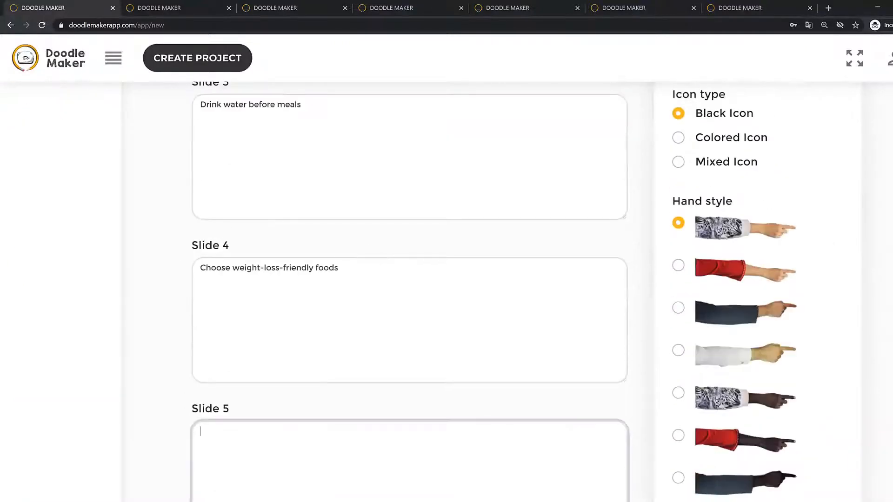
{"action": "key", "text": "alt+Tab"}
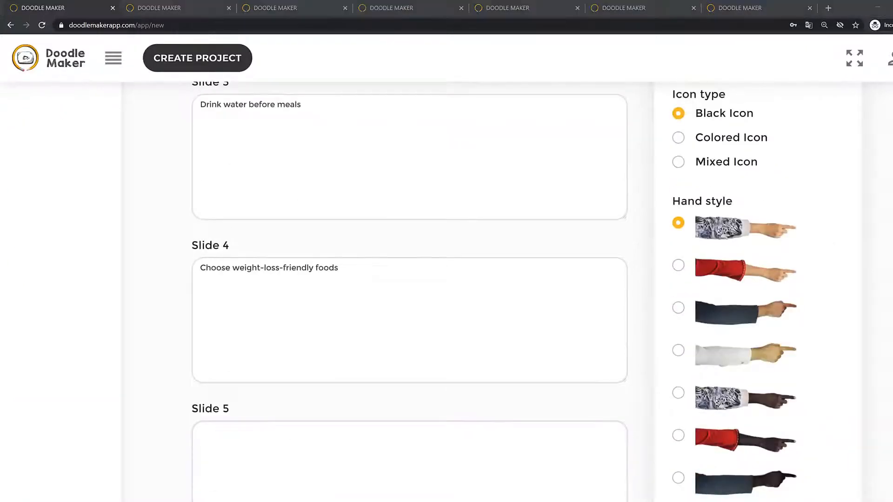
{"action": "left_click", "coordinate": [356, 461]}
{"action": "type", "text": "Eat soluble fiber and"}
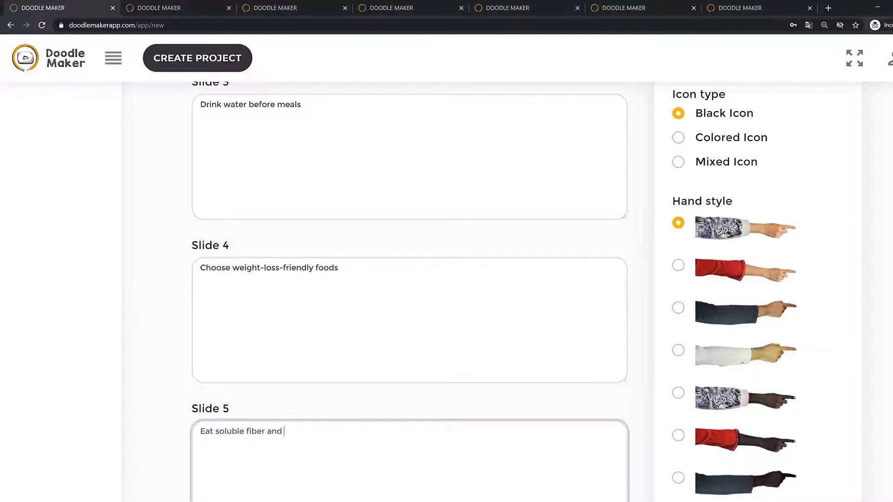
{"action": "key", "text": "alt+Tab"}
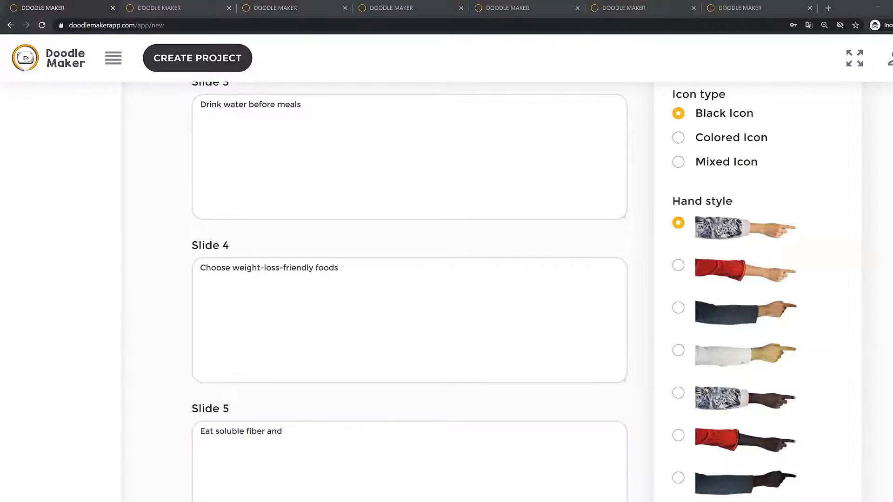
{"action": "left_click", "coordinate": [346, 452]}
{"action": "type", "text": "Drink coffee or tea"}
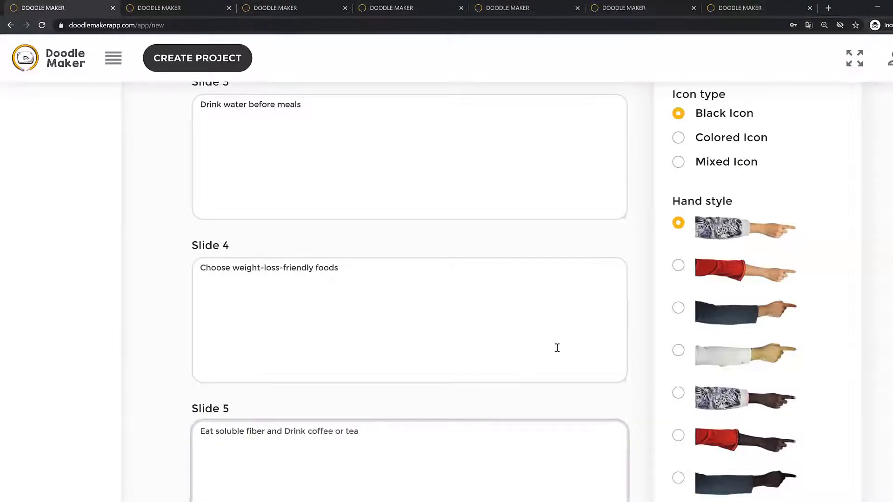
Examine the available soundtracks and speech languages in the project settings, leaving both selections as they are
{"action": "scroll", "coordinate": [554, 349], "scroll_direction": "up", "scroll_amount": 5}
{"action": "scroll", "coordinate": [426, 333], "scroll_direction": "up", "scroll_amount": 6}
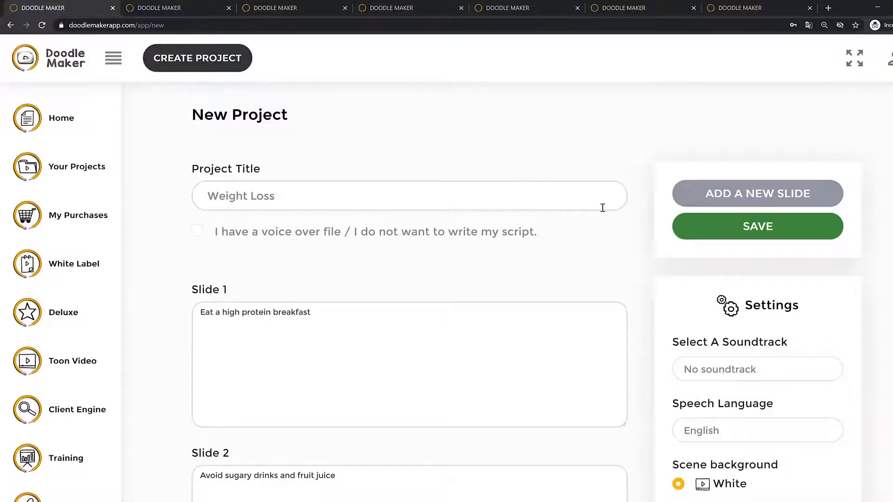
{"action": "scroll", "coordinate": [853, 276], "scroll_direction": "down", "scroll_amount": 2}
{"action": "left_click_drag", "start_coordinate": [699, 244], "coordinate": [766, 267]}
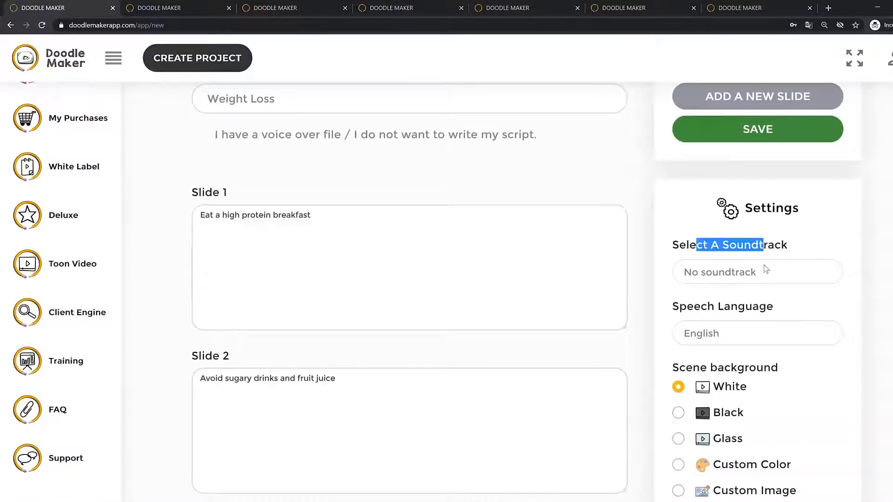
{"action": "left_click", "coordinate": [780, 274]}
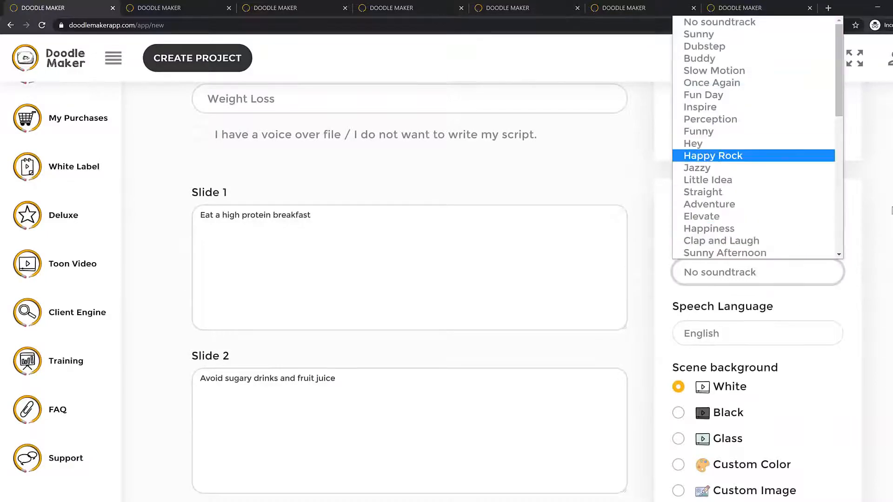
{"action": "scroll", "coordinate": [882, 225], "scroll_direction": "down", "scroll_amount": 2}
{"action": "left_click_drag", "start_coordinate": [683, 210], "coordinate": [812, 211]}
{"action": "left_click", "coordinate": [810, 212]}
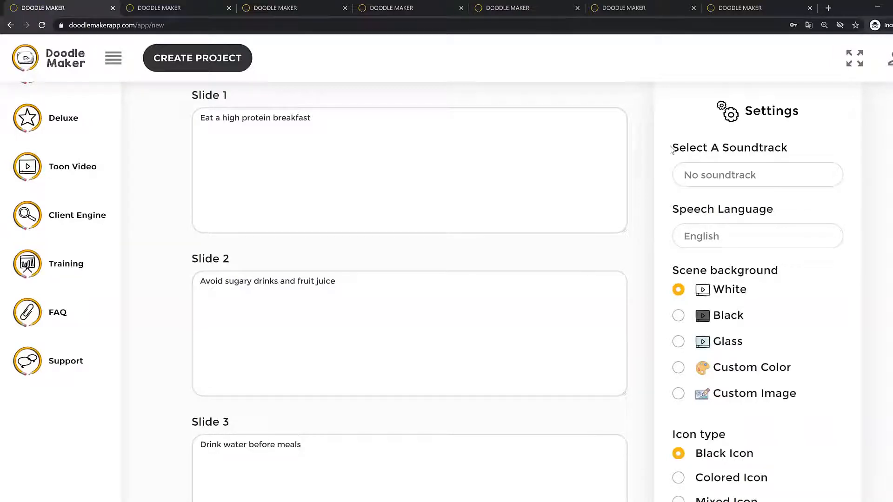
{"action": "left_click", "coordinate": [715, 232]}
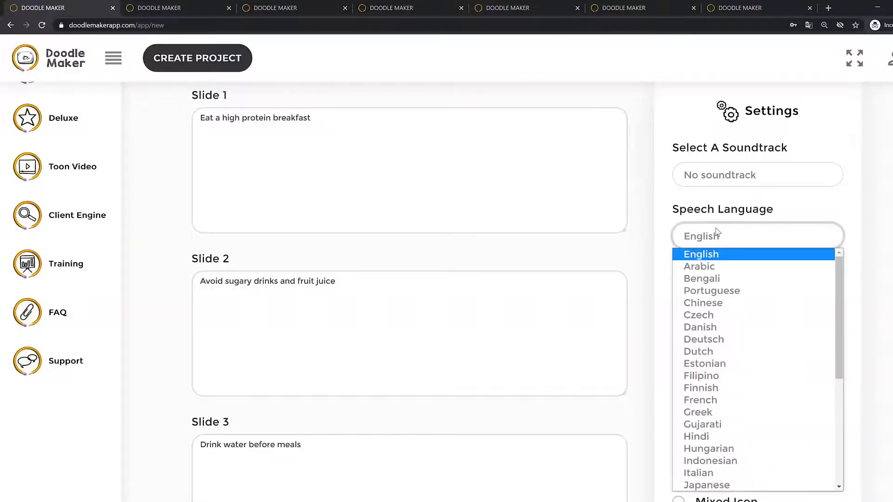
{"action": "left_click", "coordinate": [884, 252]}
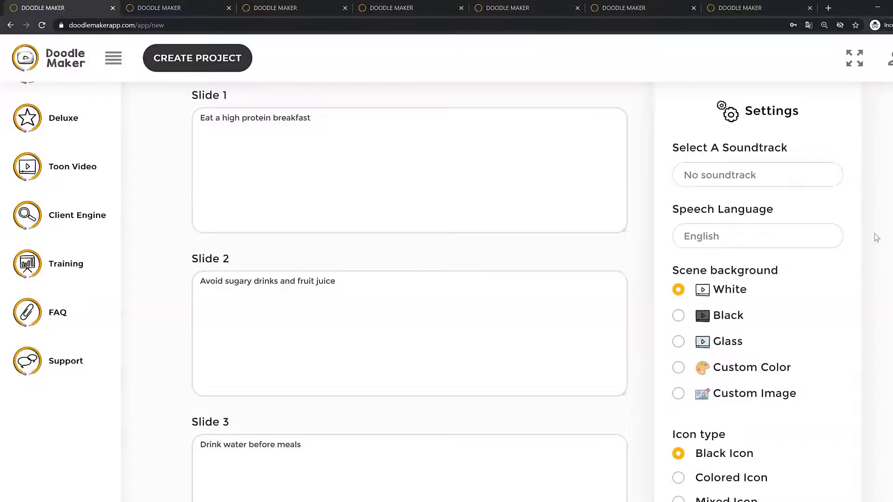
Examine the scene background, icon type and hand style options in the project settings
{"action": "scroll", "coordinate": [877, 237], "scroll_direction": "down", "scroll_amount": 1}
{"action": "left_click_drag", "start_coordinate": [679, 222], "coordinate": [771, 222]}
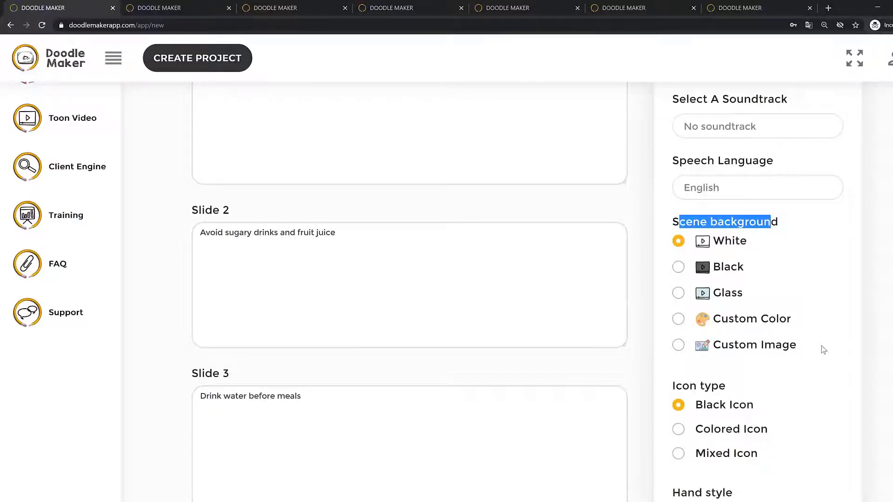
{"action": "scroll", "coordinate": [744, 270], "scroll_direction": "down", "scroll_amount": 2}
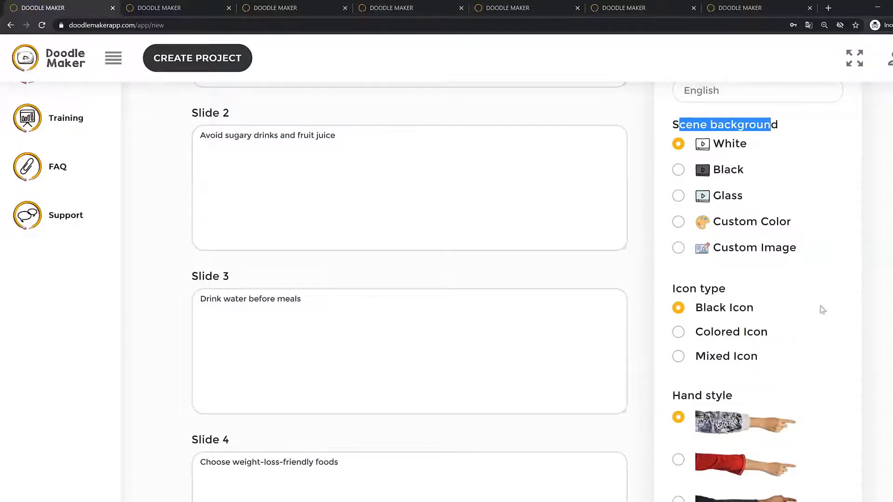
{"action": "scroll", "coordinate": [847, 293], "scroll_direction": "down", "scroll_amount": 3}
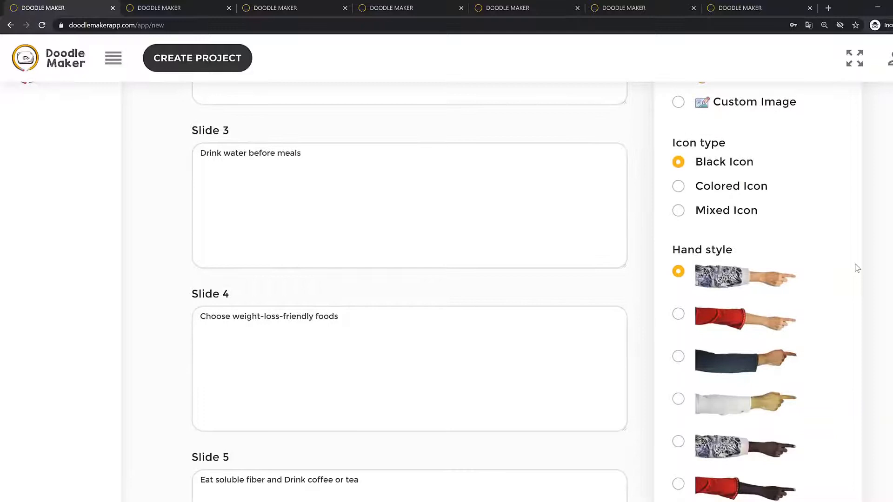
{"action": "scroll", "coordinate": [835, 302], "scroll_direction": "down", "scroll_amount": 1}
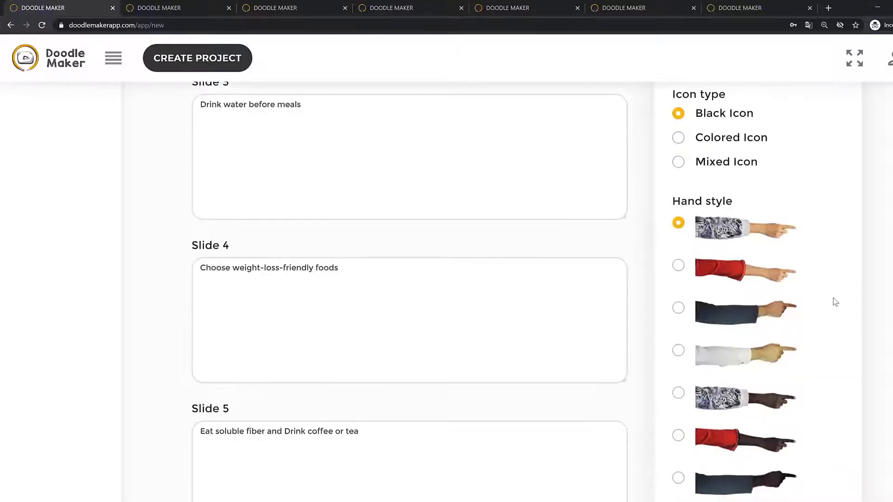
{"action": "scroll", "coordinate": [885, 325], "scroll_direction": "up", "scroll_amount": 2}
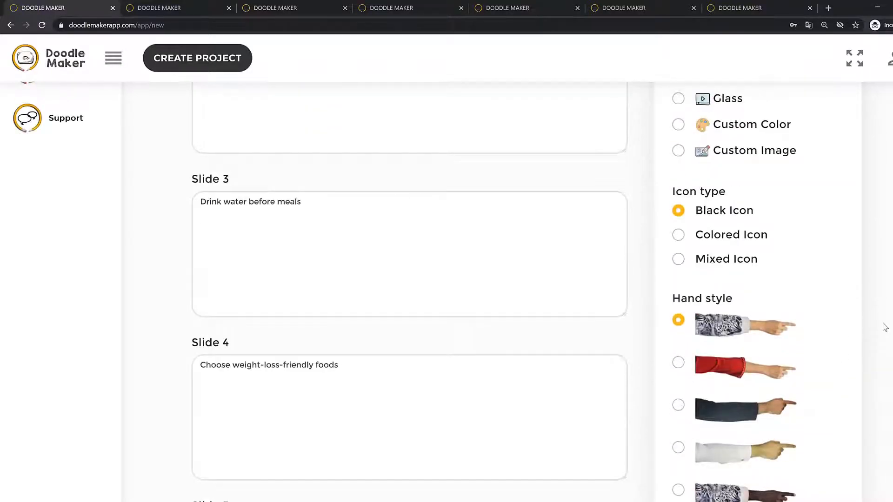
{"action": "scroll", "coordinate": [886, 327], "scroll_direction": "up", "scroll_amount": 2}
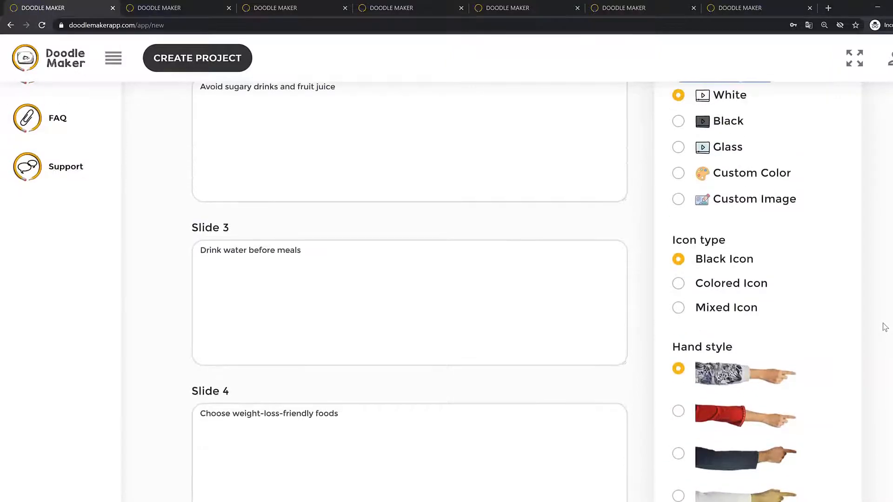
{"action": "scroll", "coordinate": [881, 321], "scroll_direction": "up", "scroll_amount": 2}
{"action": "left_click", "coordinate": [876, 304]}
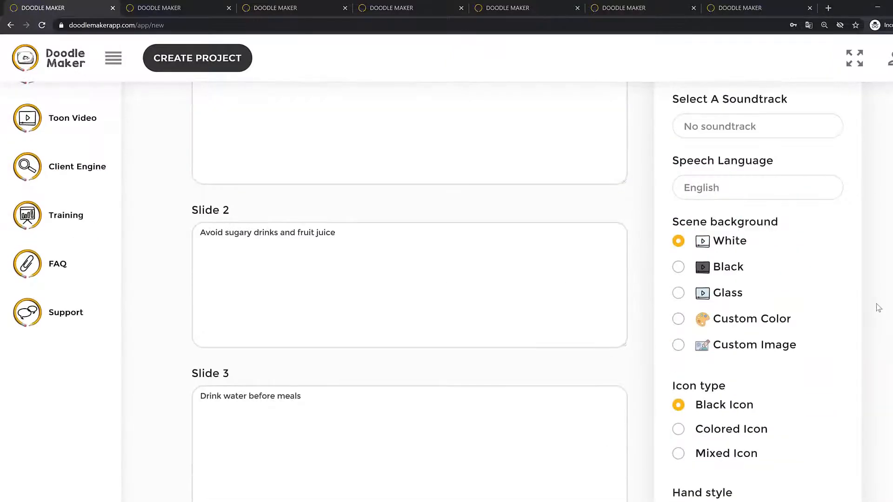
{"action": "scroll", "coordinate": [876, 303], "scroll_direction": "up", "scroll_amount": 2}
{"action": "scroll", "coordinate": [879, 308], "scroll_direction": "up", "scroll_amount": 2}
{"action": "scroll", "coordinate": [880, 287], "scroll_direction": "down", "scroll_amount": 10}
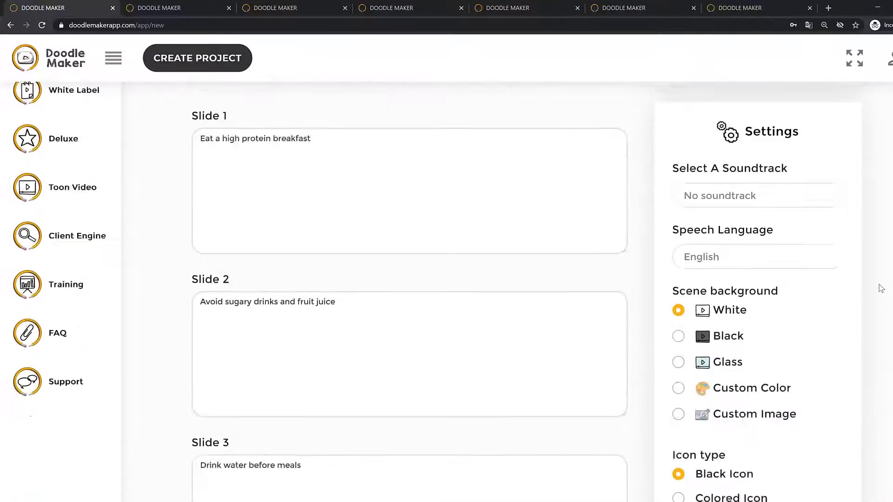
{"action": "scroll", "coordinate": [881, 288], "scroll_direction": "up", "scroll_amount": 5}
{"action": "scroll", "coordinate": [880, 289], "scroll_direction": "up", "scroll_amount": 5}
{"action": "scroll", "coordinate": [880, 288], "scroll_direction": "down", "scroll_amount": 3}
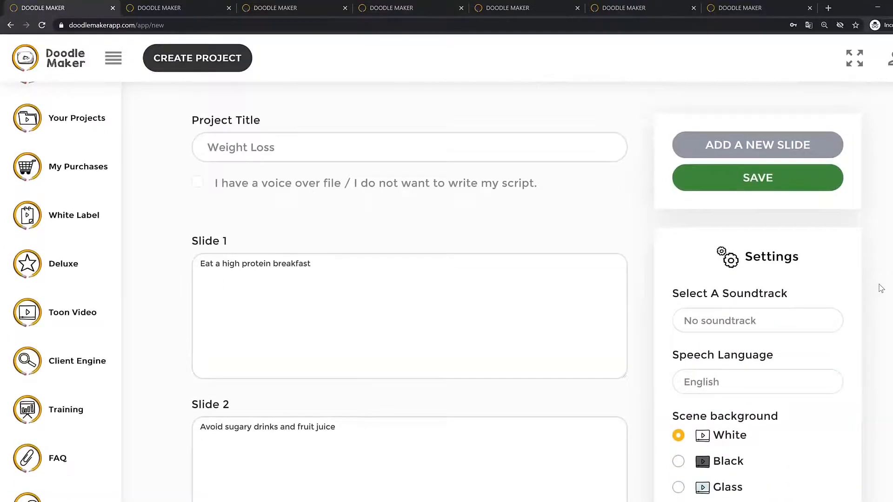
Check the Slide 1 script and compare its language with the speech language choices
{"action": "left_click_drag", "start_coordinate": [319, 182], "coordinate": [175, 143]}
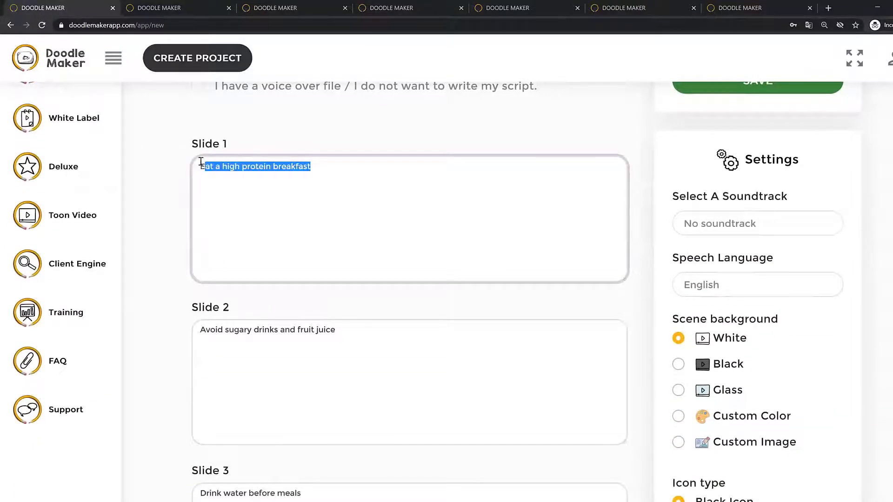
{"action": "left_click", "coordinate": [759, 286]}
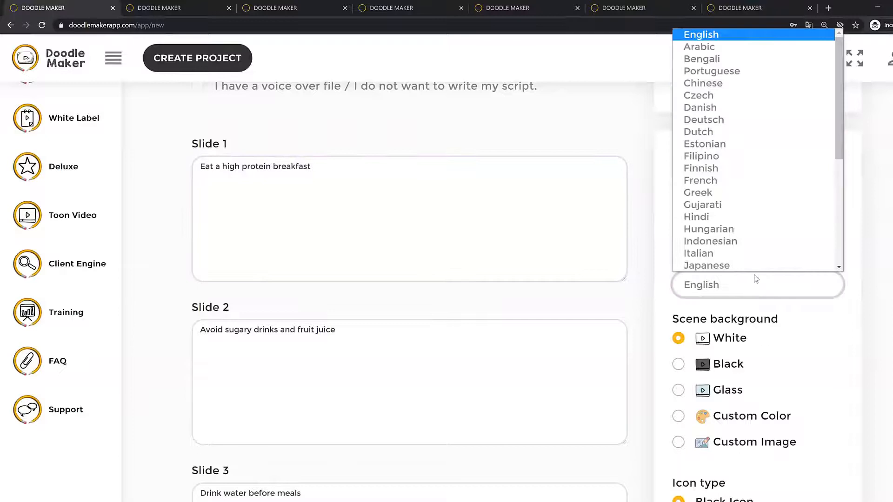
{"action": "left_click", "coordinate": [645, 218]}
{"action": "scroll", "coordinate": [879, 256], "scroll_direction": "up", "scroll_amount": 3}
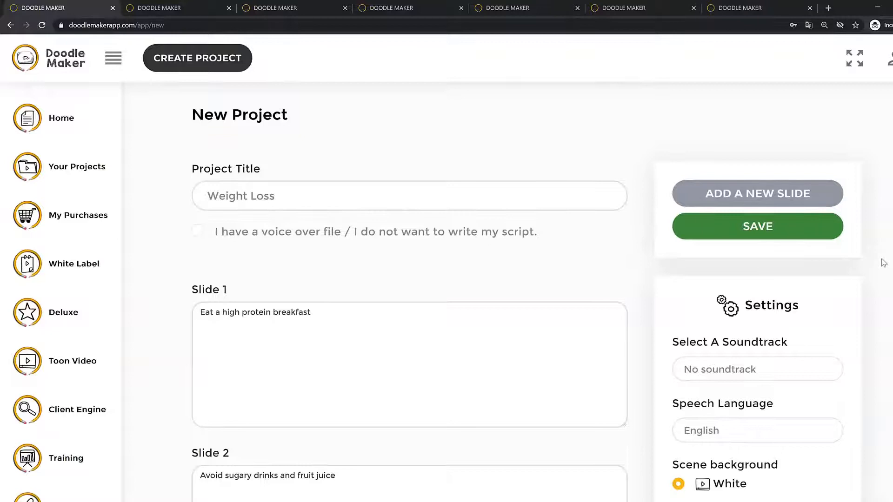
Save the Weight Loss project and view the illustrations generated for slides 2, 3 and 4
{"action": "left_click", "coordinate": [788, 235]}
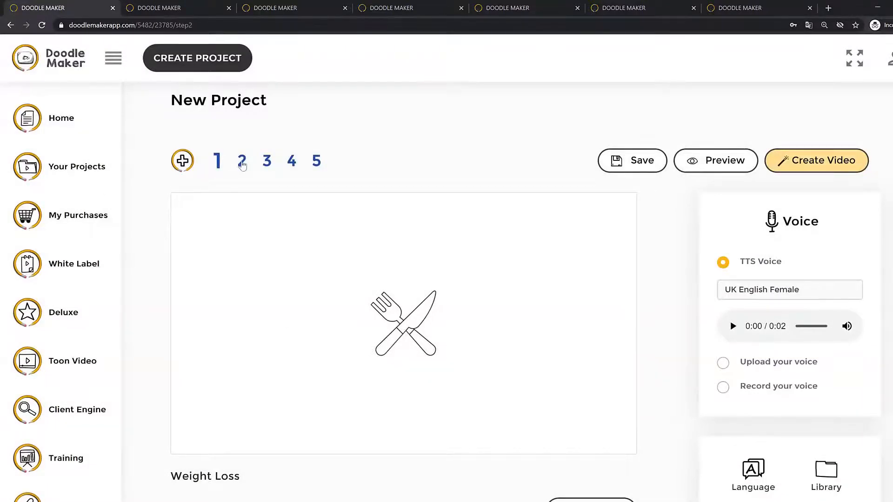
{"action": "left_click", "coordinate": [242, 161]}
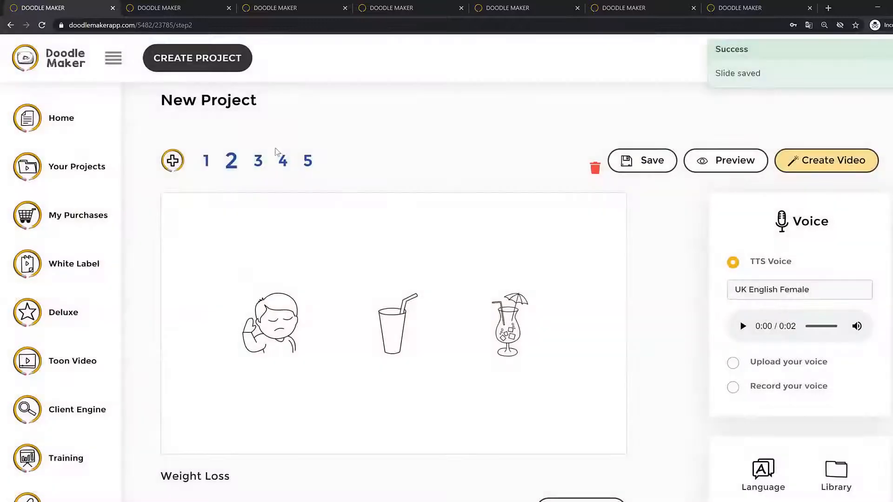
{"action": "left_click", "coordinate": [258, 162]}
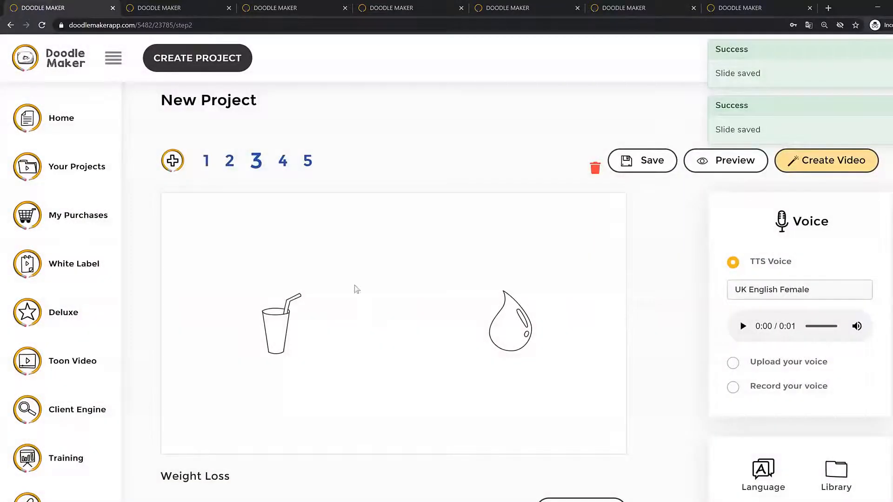
{"action": "left_click", "coordinate": [282, 170]}
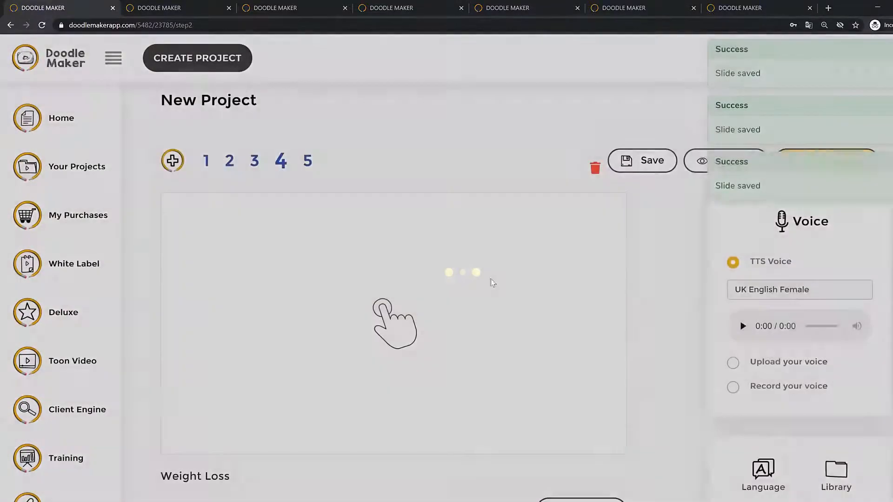
On slide 3, enlarge the drinking glass and the water drop and move them closer together
{"action": "left_click", "coordinate": [253, 162]}
{"action": "left_click", "coordinate": [294, 324]}
{"action": "left_click_drag", "start_coordinate": [324, 368], "coordinate": [357, 383]}
{"action": "left_click_drag", "start_coordinate": [319, 348], "coordinate": [327, 333]}
{"action": "left_click_drag", "start_coordinate": [507, 324], "coordinate": [469, 313]}
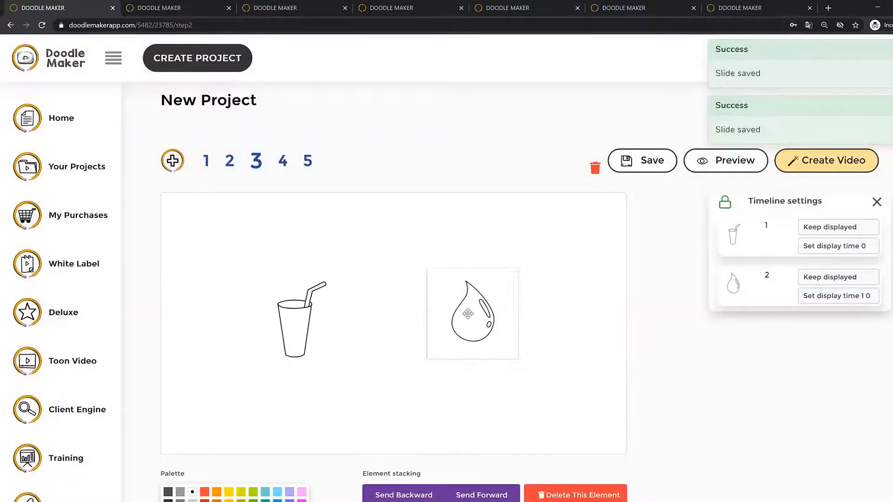
{"action": "left_click_drag", "start_coordinate": [520, 361], "coordinate": [546, 386]}
{"action": "left_click_drag", "start_coordinate": [493, 336], "coordinate": [457, 330]}
{"action": "left_click", "coordinate": [566, 375]}
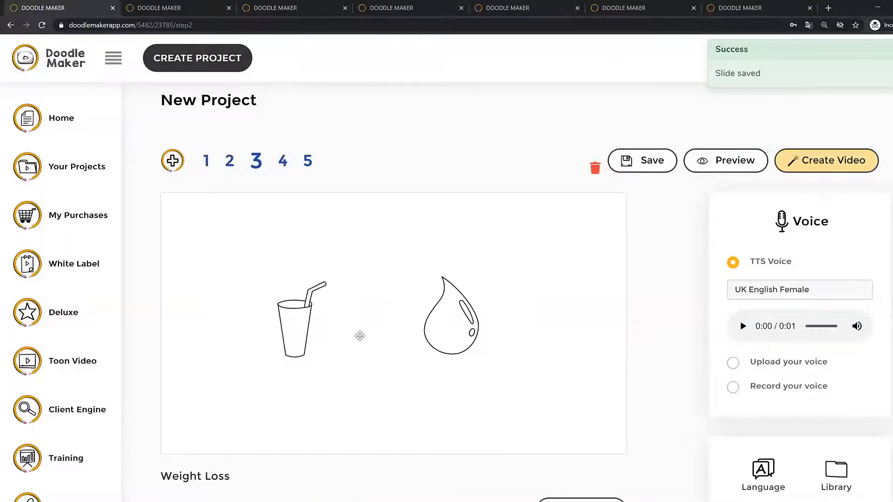
Examine the glass element's settings, the script text and the available editing tools for slide 3
{"action": "left_click", "coordinate": [307, 323]}
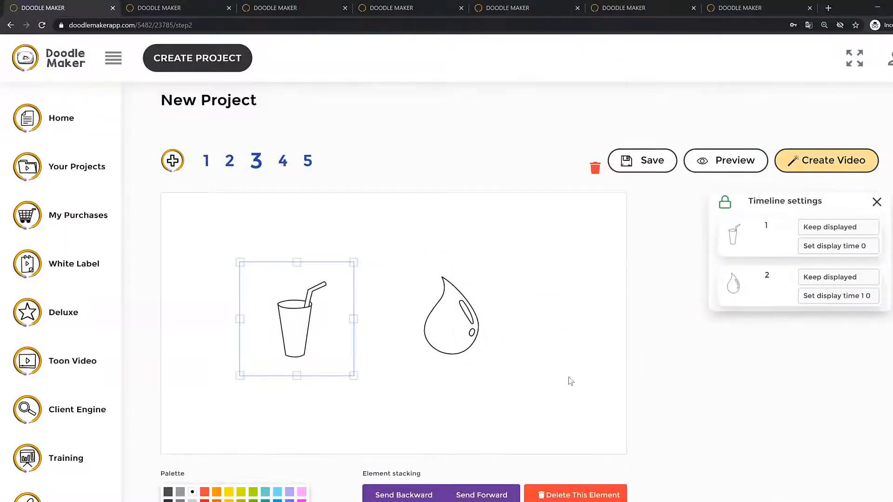
{"action": "scroll", "coordinate": [569, 377], "scroll_direction": "down", "scroll_amount": 4}
{"action": "triple_click", "coordinate": [223, 458]}
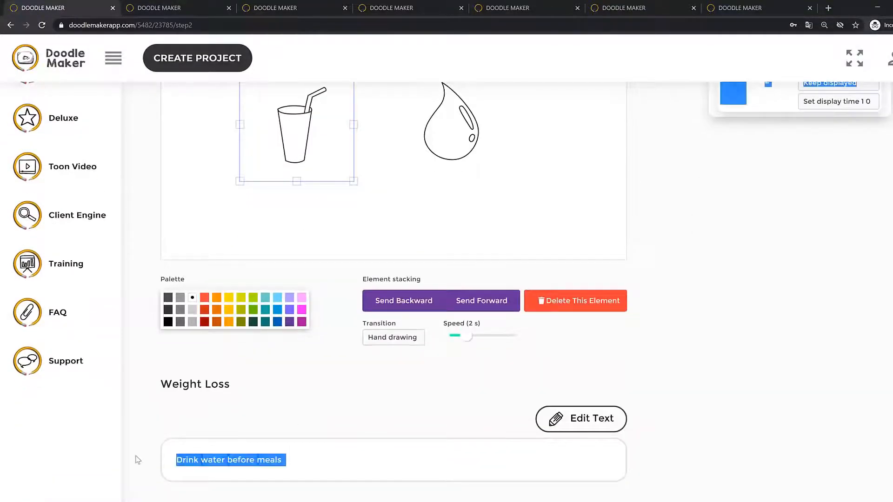
{"action": "left_click", "coordinate": [274, 454]}
{"action": "scroll", "coordinate": [445, 285], "scroll_direction": "up", "scroll_amount": 2}
{"action": "left_click", "coordinate": [448, 270]}
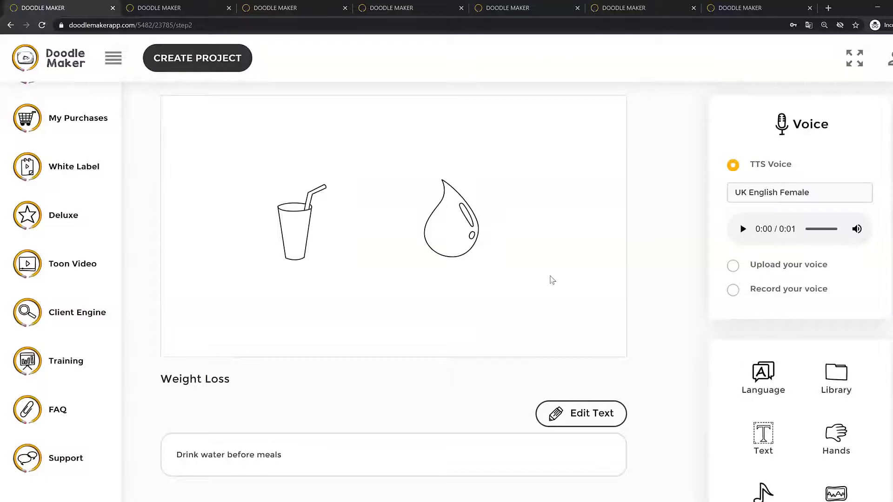
{"action": "scroll", "coordinate": [833, 316], "scroll_direction": "down", "scroll_amount": 1}
{"action": "scroll", "coordinate": [849, 314], "scroll_direction": "down", "scroll_amount": 1}
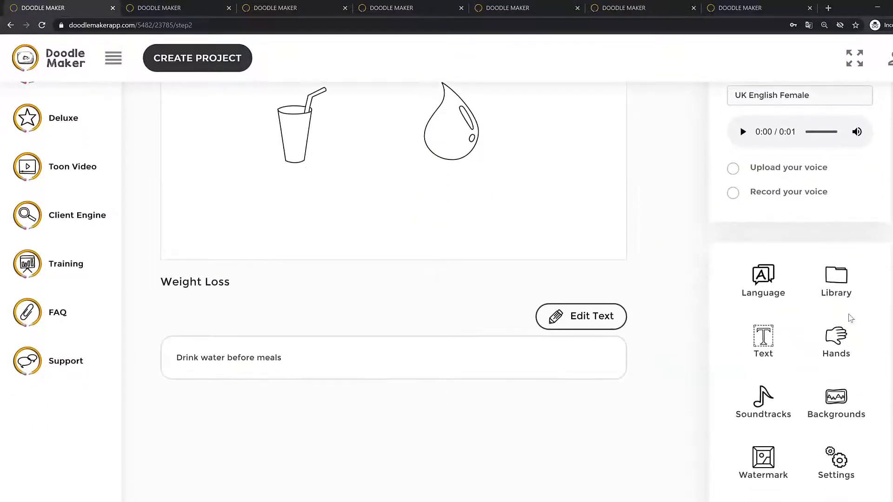
On slide 2, colour the cocktail glass dark red and enlarge it
{"action": "scroll", "coordinate": [850, 315], "scroll_direction": "up", "scroll_amount": 4}
{"action": "left_click", "coordinate": [233, 170]}
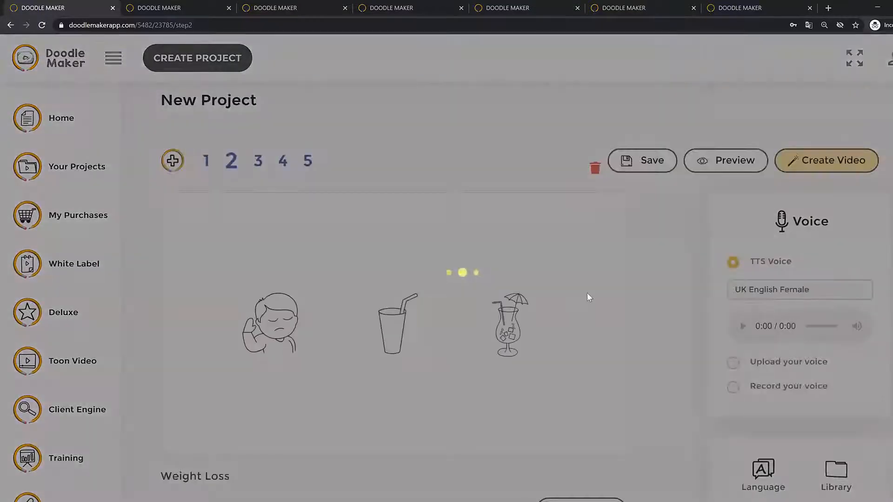
{"action": "scroll", "coordinate": [642, 291], "scroll_direction": "down", "scroll_amount": 2}
{"action": "left_click", "coordinate": [503, 226]}
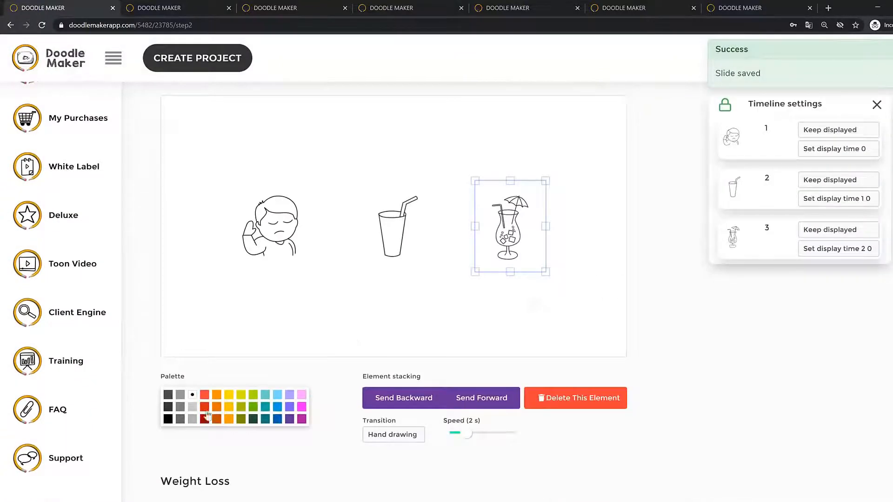
{"action": "left_click", "coordinate": [205, 420]}
{"action": "mouse_move", "coordinate": [535, 266]}
{"action": "left_mouse_down"}
{"action": "mouse_move", "coordinate": [576, 299]}
{"action": "mouse_move", "coordinate": [551, 293]}
{"action": "left_mouse_up"}
Enlarge the drinking glass with the straw and colour it blue
{"action": "left_click", "coordinate": [386, 230]}
{"action": "left_click_drag", "start_coordinate": [453, 279], "coordinate": [462, 291]}
{"action": "left_click", "coordinate": [277, 419]}
Enlarge the boy with the raised hand, shift him slightly up and colour him dark green
{"action": "left_click", "coordinate": [286, 227]}
{"action": "left_click_drag", "start_coordinate": [231, 272], "coordinate": [198, 328]}
{"action": "left_click_drag", "start_coordinate": [295, 235], "coordinate": [297, 223]}
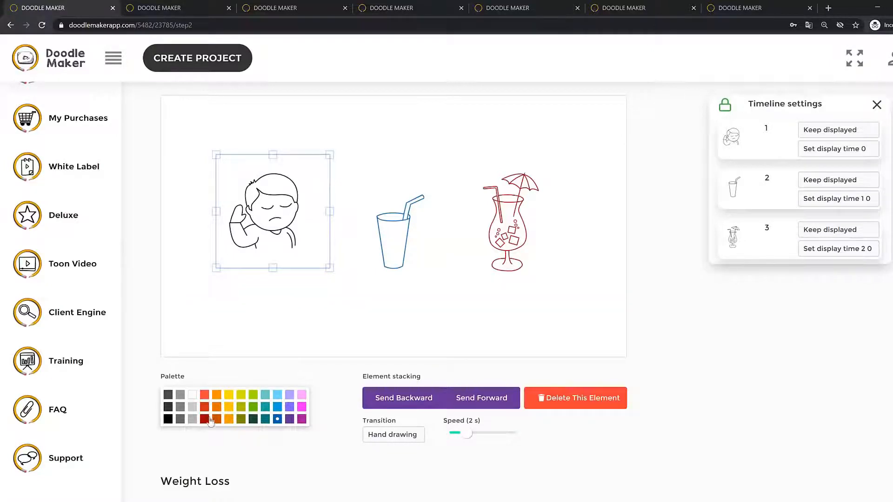
{"action": "left_click", "coordinate": [252, 421]}
{"action": "left_click", "coordinate": [382, 312]}
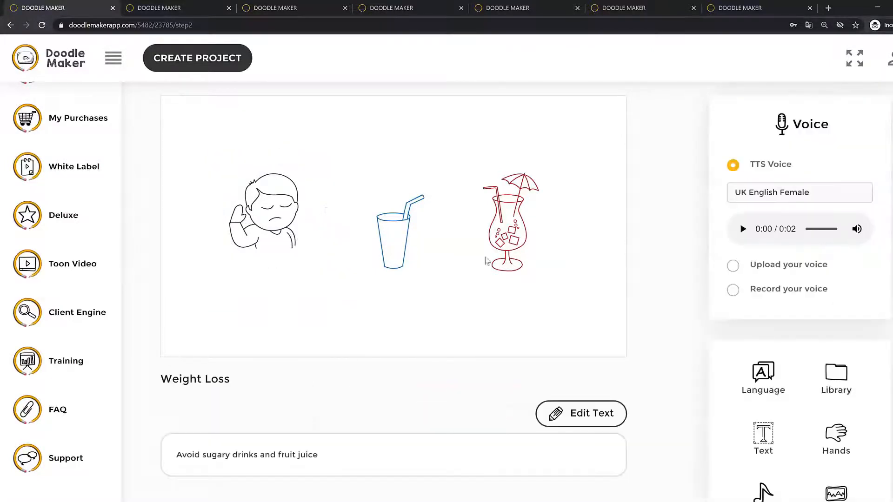
Move the blue drinking glass slightly up to line it up with its neighbours
{"action": "left_click", "coordinate": [412, 236]}
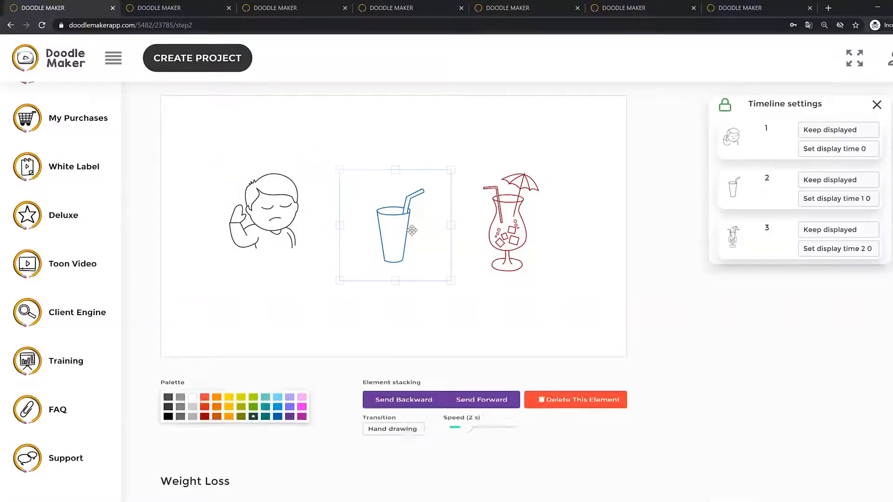
{"action": "left_click", "coordinate": [573, 282]}
Change the video background to Black
{"action": "scroll", "coordinate": [698, 280], "scroll_direction": "down", "scroll_amount": 5}
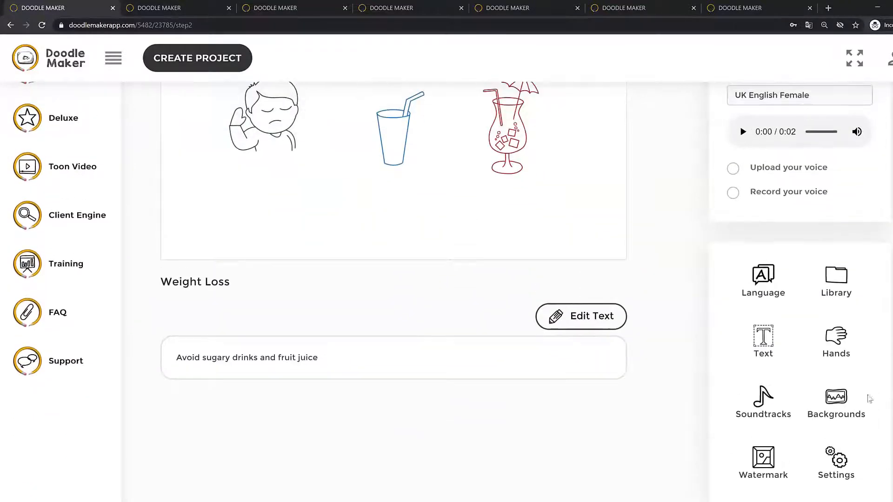
{"action": "left_click", "coordinate": [836, 400]}
{"action": "scroll", "coordinate": [787, 369], "scroll_direction": "up", "scroll_amount": 3}
{"action": "left_click", "coordinate": [729, 313]}
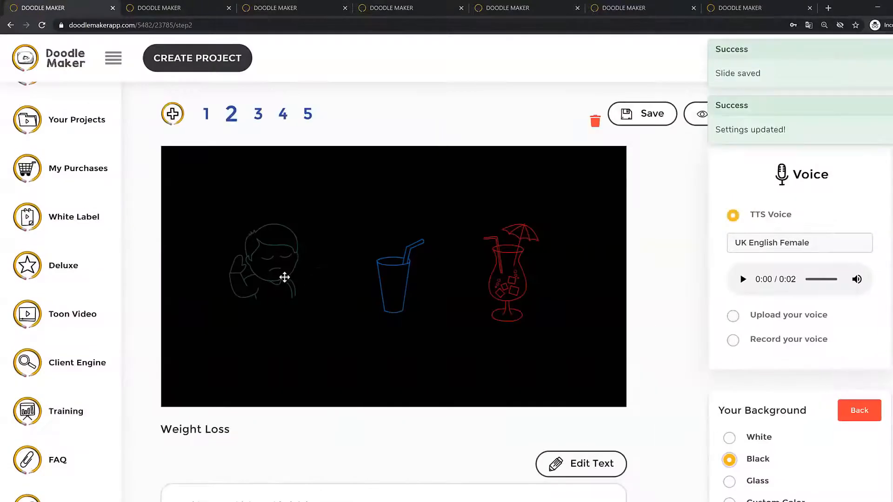
Colour the boy white so that he stands out on the black background
{"action": "left_click", "coordinate": [249, 281]}
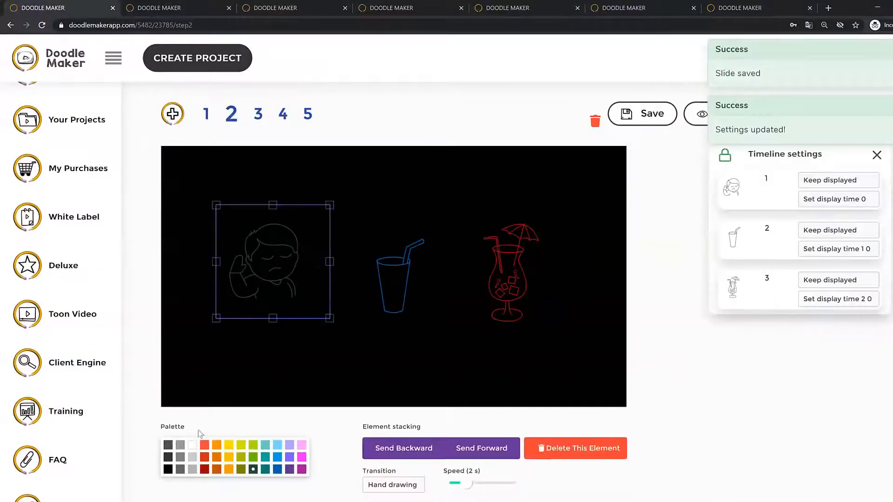
{"action": "left_click", "coordinate": [192, 445]}
{"action": "left_click", "coordinate": [463, 243]}
{"action": "left_click", "coordinate": [625, 356]}
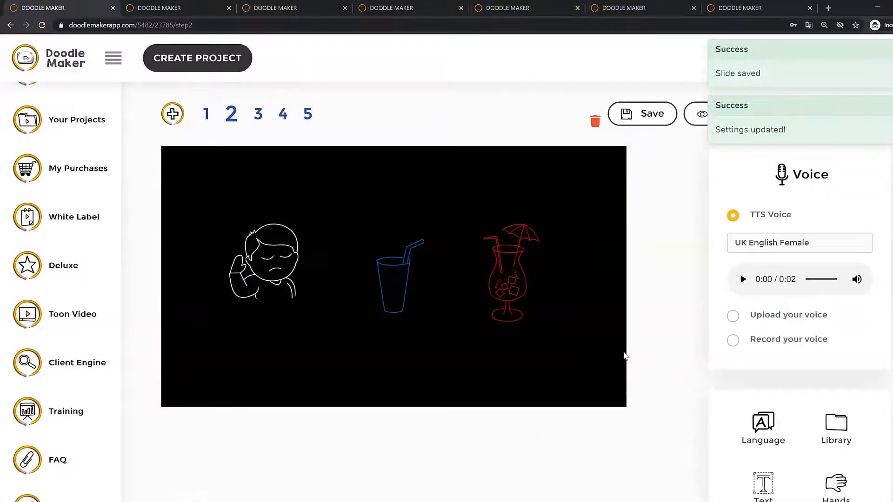
{"action": "left_click", "coordinate": [455, 230]}
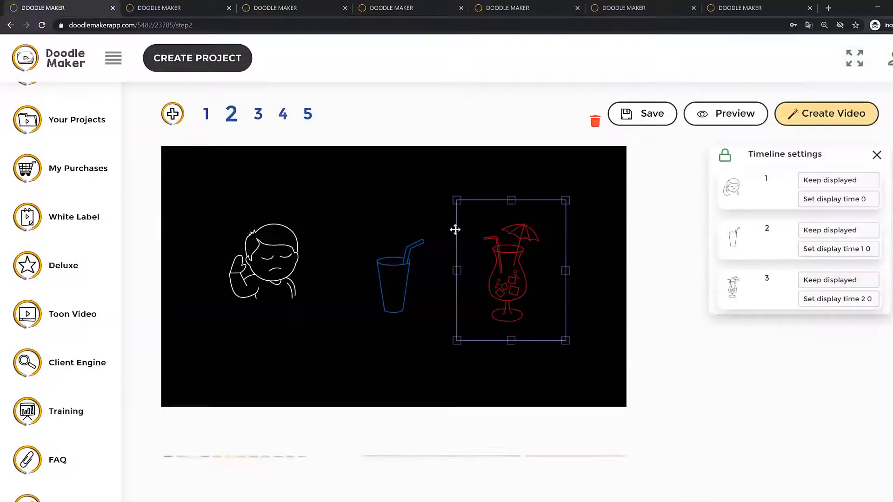
{"action": "left_click", "coordinate": [647, 351]}
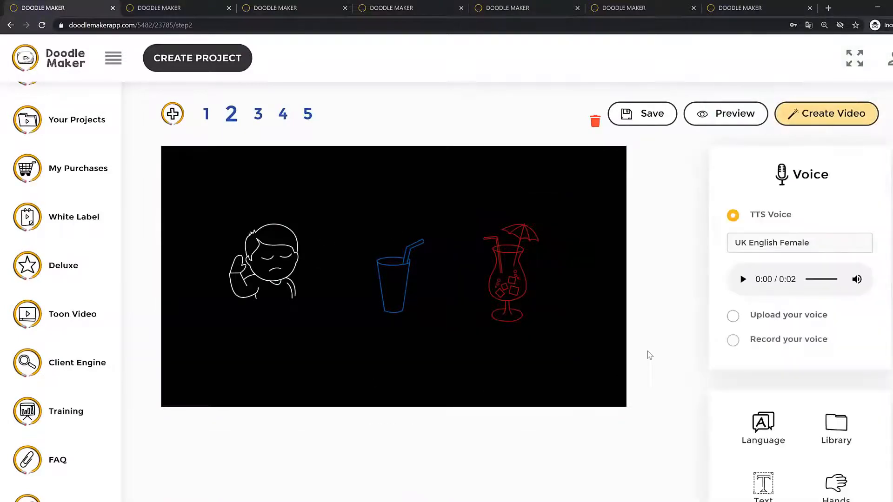
Insert the text "5 Tips To Lose Weight" into slide 2 in the Primer font at size 40
{"action": "scroll", "coordinate": [648, 351], "scroll_direction": "down", "scroll_amount": 1}
{"action": "left_click", "coordinate": [767, 437]}
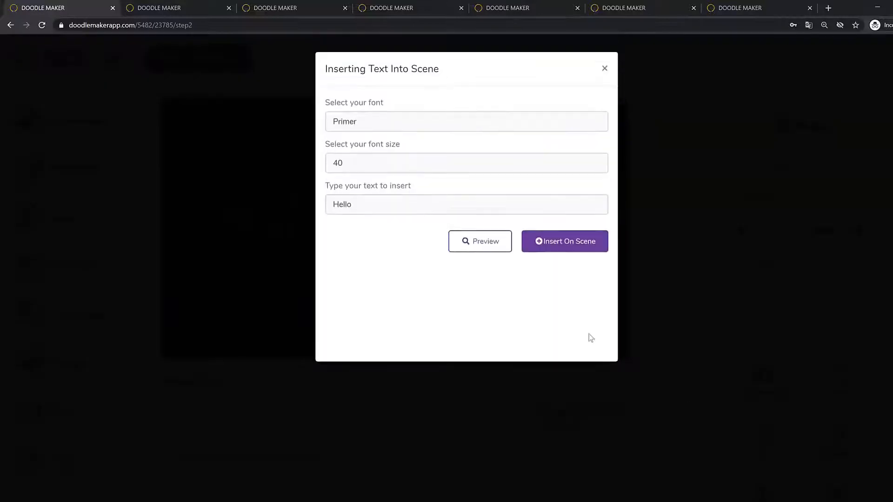
{"action": "double_click", "coordinate": [439, 203]}
{"action": "type", "text": "W"}
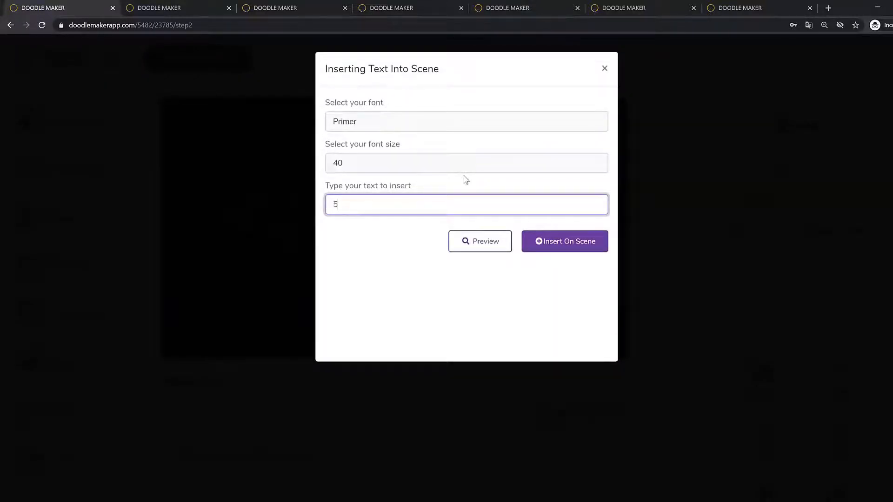
{"action": "type", "text": " Tips To Lose Weight"}
{"action": "left_click", "coordinate": [560, 241]}
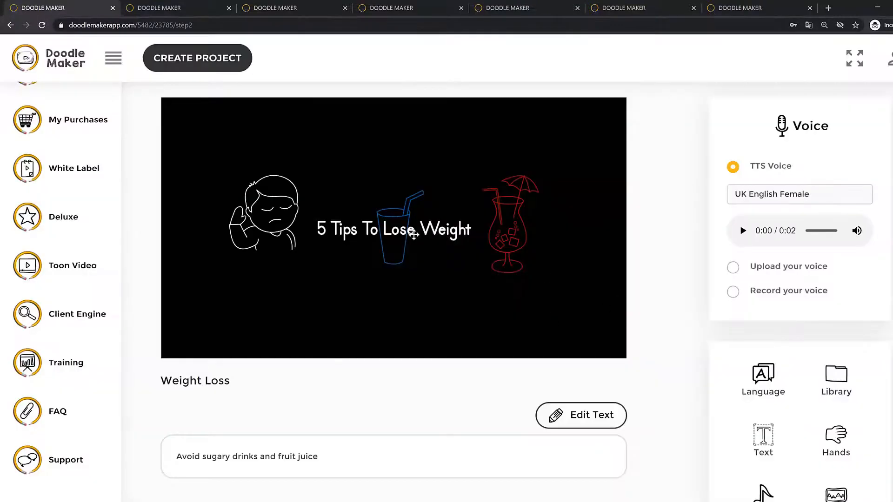
Place the "5 Tips To Lose Weight" text centred below the drawings and check its transition choices, keeping Hand drawing
{"action": "left_click_drag", "start_coordinate": [345, 227], "coordinate": [335, 294]}
{"action": "left_click", "coordinate": [407, 436]}
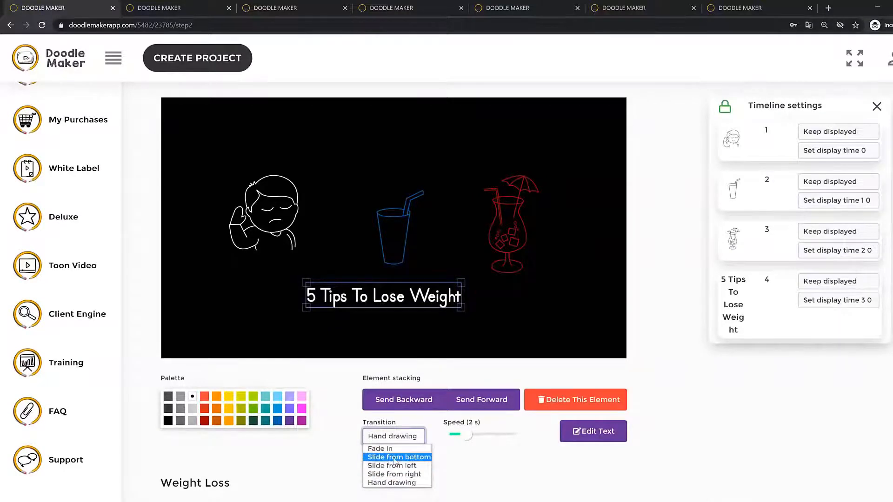
{"action": "left_click", "coordinate": [331, 459]}
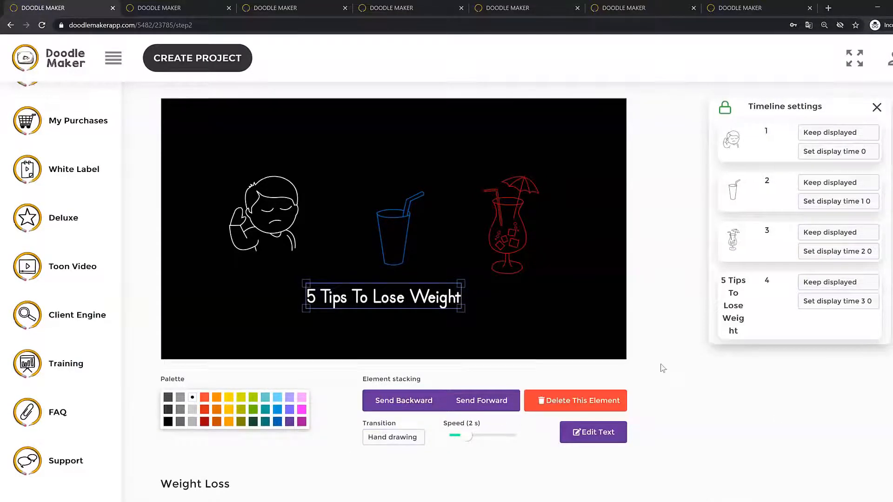
{"action": "scroll", "coordinate": [662, 367], "scroll_direction": "up", "scroll_amount": 1}
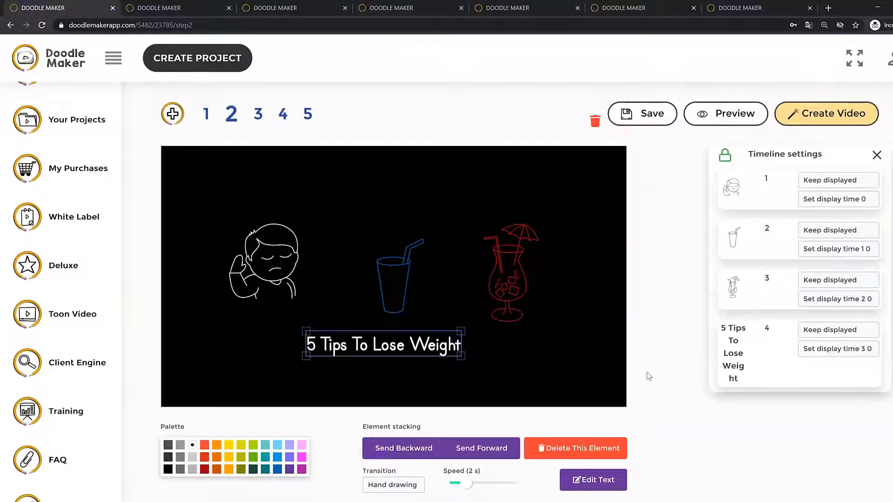
{"action": "left_click_drag", "start_coordinate": [381, 337], "coordinate": [384, 343]}
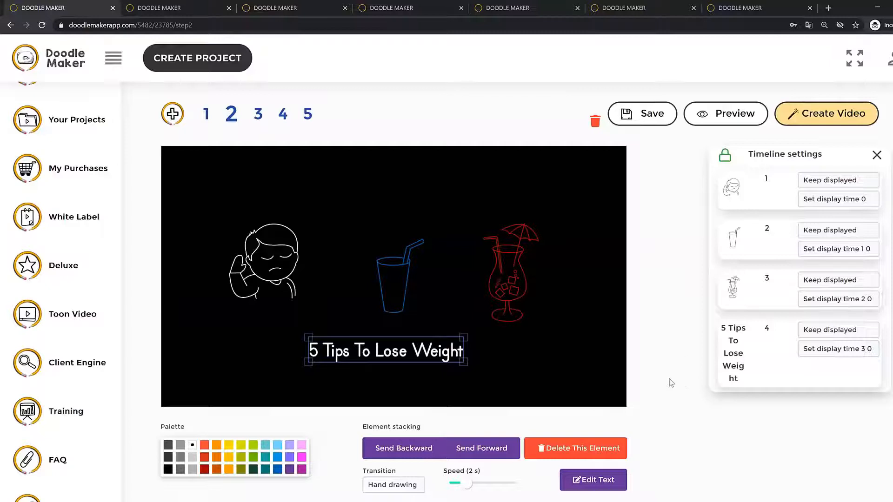
{"action": "left_click", "coordinate": [555, 345]}
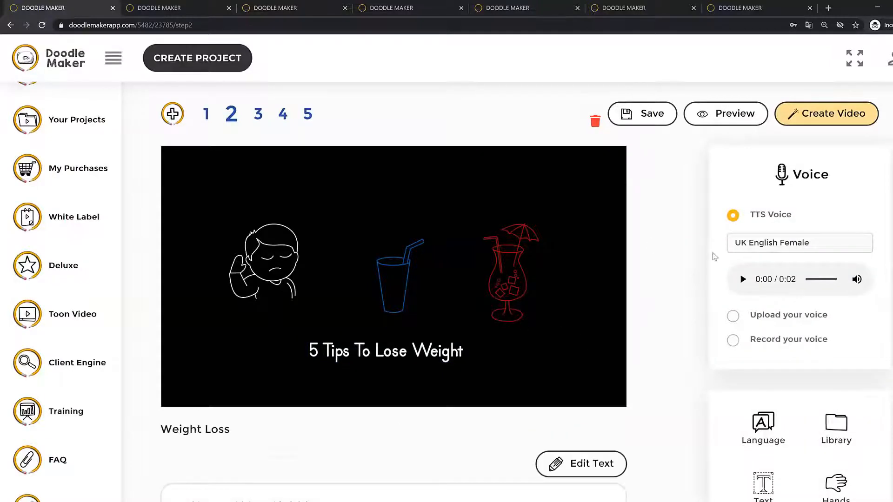
Check the text-to-speech voice choices and set the speech language to Spanish
{"action": "left_click", "coordinate": [786, 244]}
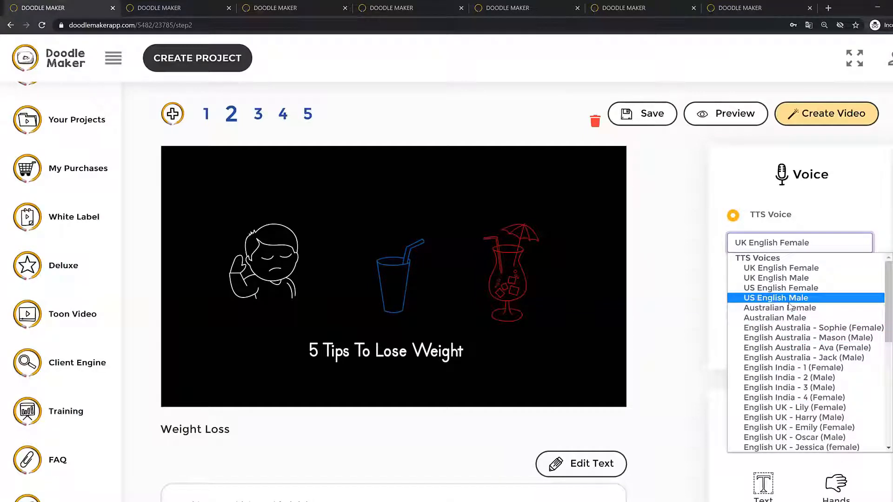
{"action": "left_click", "coordinate": [677, 286]}
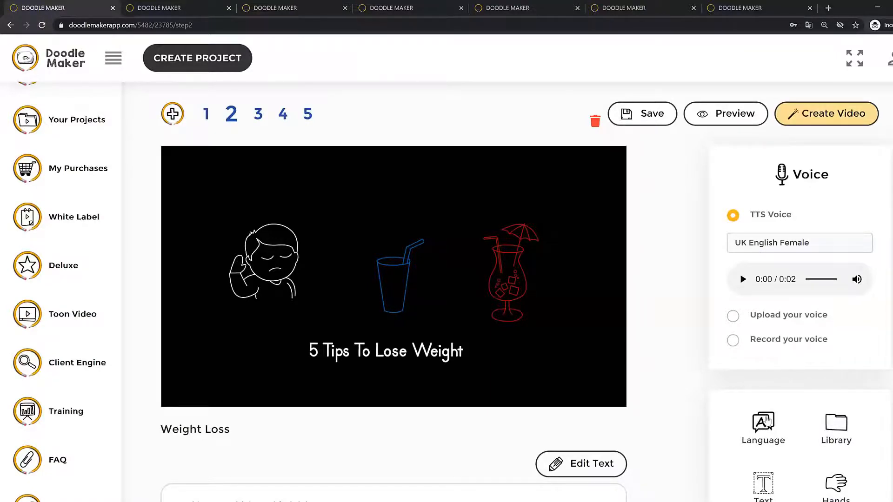
{"action": "left_click", "coordinate": [765, 421]}
{"action": "left_click", "coordinate": [395, 126]}
{"action": "scroll", "coordinate": [396, 273], "scroll_direction": "down", "scroll_amount": 1}
{"action": "scroll", "coordinate": [395, 273], "scroll_direction": "up", "scroll_amount": 1}
{"action": "scroll", "coordinate": [380, 245], "scroll_direction": "down", "scroll_amount": 4}
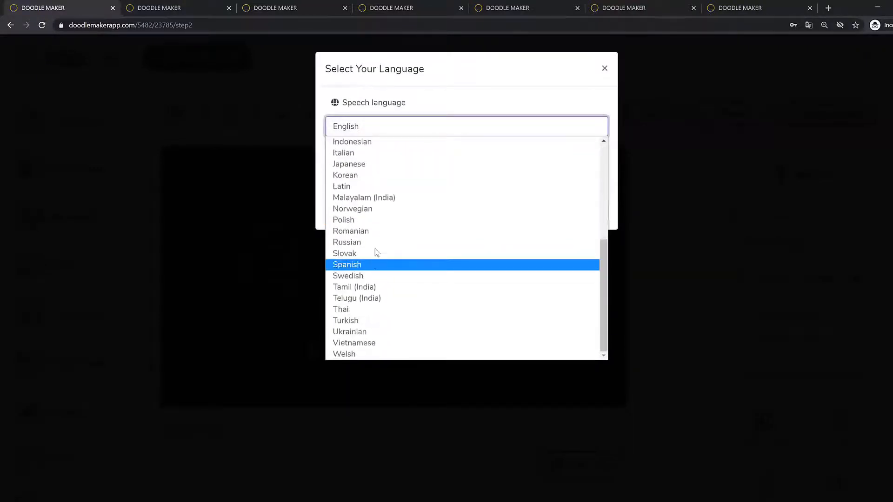
{"action": "left_click", "coordinate": [373, 264]}
{"action": "left_click", "coordinate": [583, 217]}
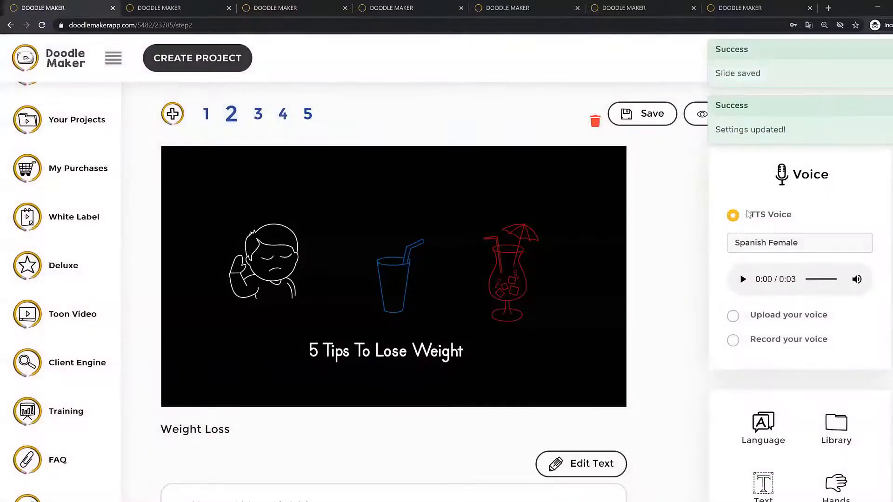
Examine the text-to-speech voice and the Spanish script, comparing the translation with the slide's English text
{"action": "left_click_drag", "start_coordinate": [748, 214], "coordinate": [793, 220]}
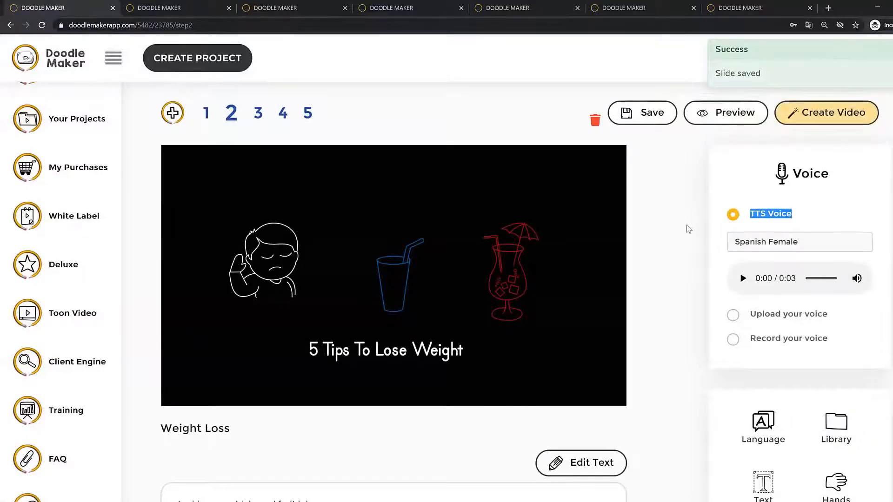
{"action": "scroll", "coordinate": [313, 344], "scroll_direction": "down", "scroll_amount": 2}
{"action": "scroll", "coordinate": [526, 279], "scroll_direction": "down", "scroll_amount": 2}
{"action": "left_click_drag", "start_coordinate": [178, 427], "coordinate": [48, 432]}
{"action": "left_click", "coordinate": [405, 428]}
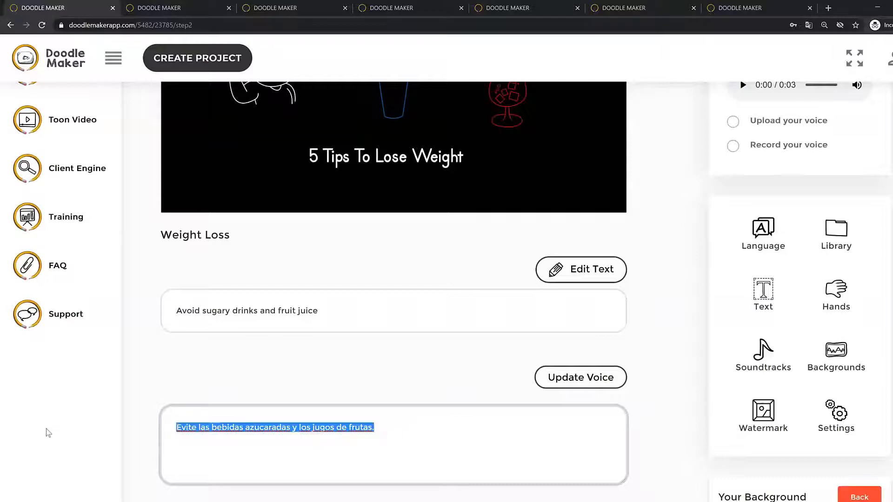
{"action": "left_click", "coordinate": [402, 422]}
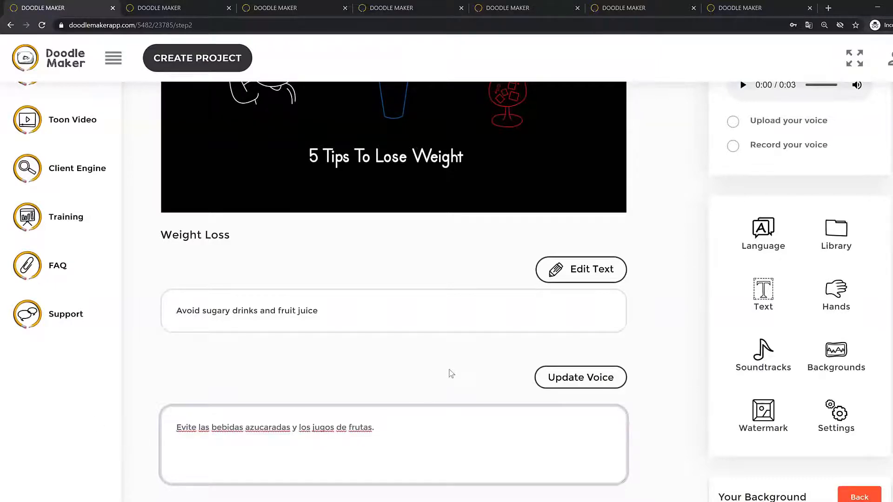
{"action": "scroll", "coordinate": [453, 370], "scroll_direction": "up", "scroll_amount": 2}
{"action": "scroll", "coordinate": [674, 446], "scroll_direction": "down", "scroll_amount": 2}
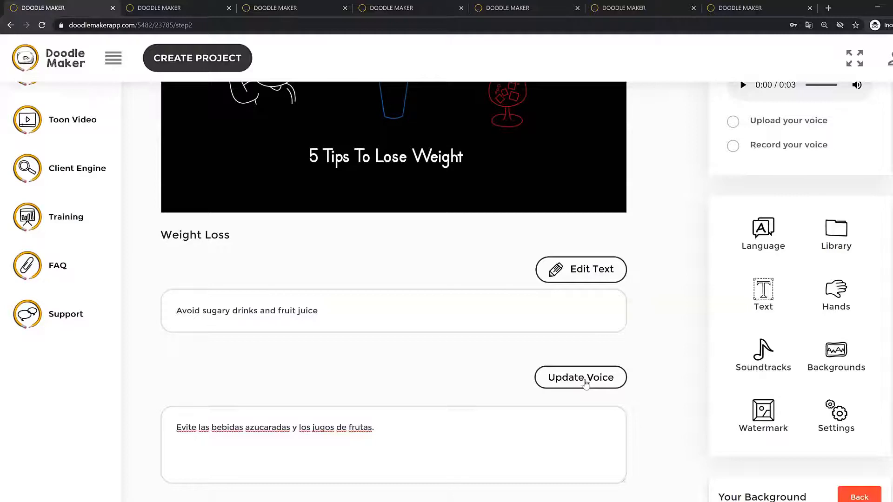
{"action": "scroll", "coordinate": [631, 371], "scroll_direction": "up", "scroll_amount": 4}
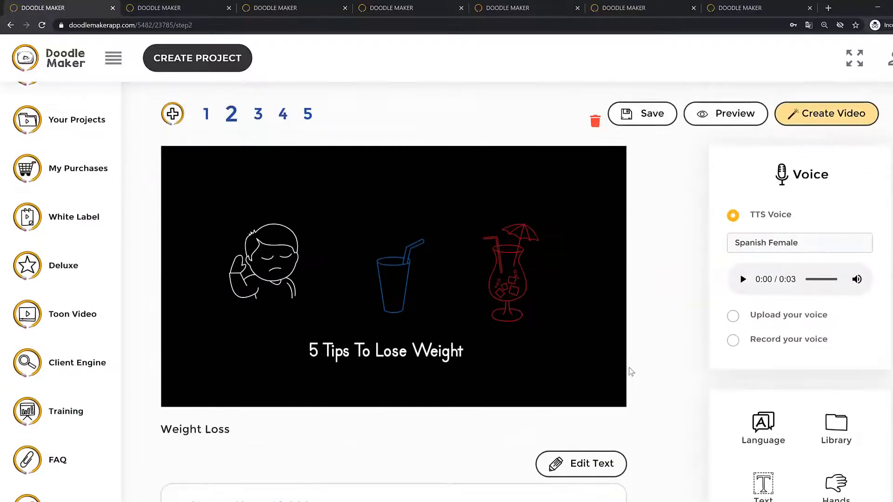
{"action": "scroll", "coordinate": [631, 371], "scroll_direction": "down", "scroll_amount": 3}
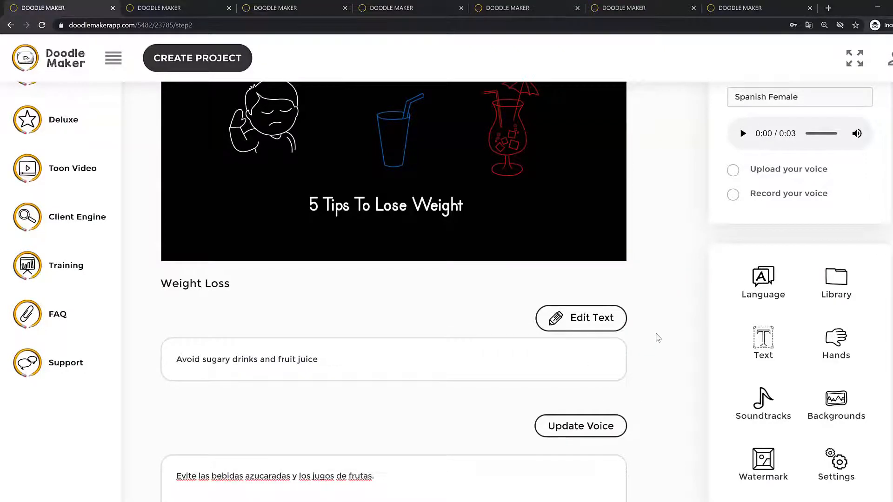
{"action": "scroll", "coordinate": [658, 338], "scroll_direction": "up", "scroll_amount": 1}
{"action": "scroll", "coordinate": [659, 338], "scroll_direction": "up", "scroll_amount": 1}
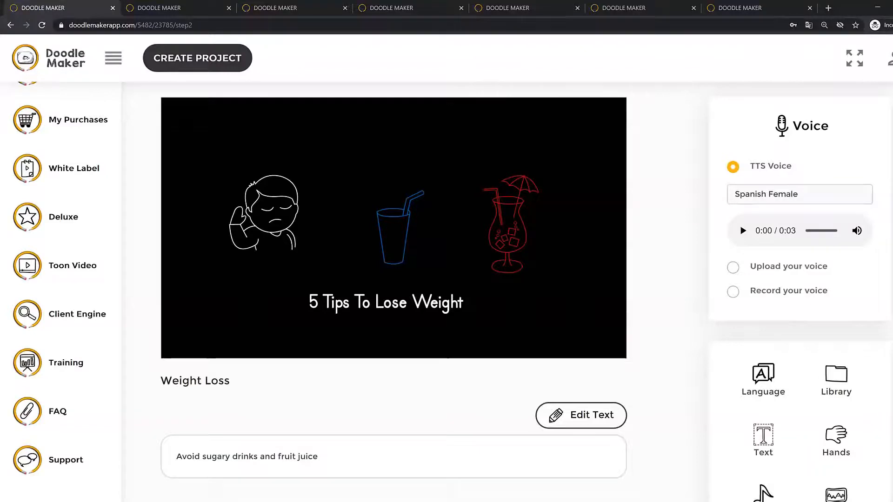
Set the drawing speed of the boy to 1 s
{"action": "scroll", "coordinate": [589, 258], "scroll_direction": "up", "scroll_amount": 2}
{"action": "scroll", "coordinate": [590, 258], "scroll_direction": "down", "scroll_amount": 1}
{"action": "left_click", "coordinate": [293, 254]}
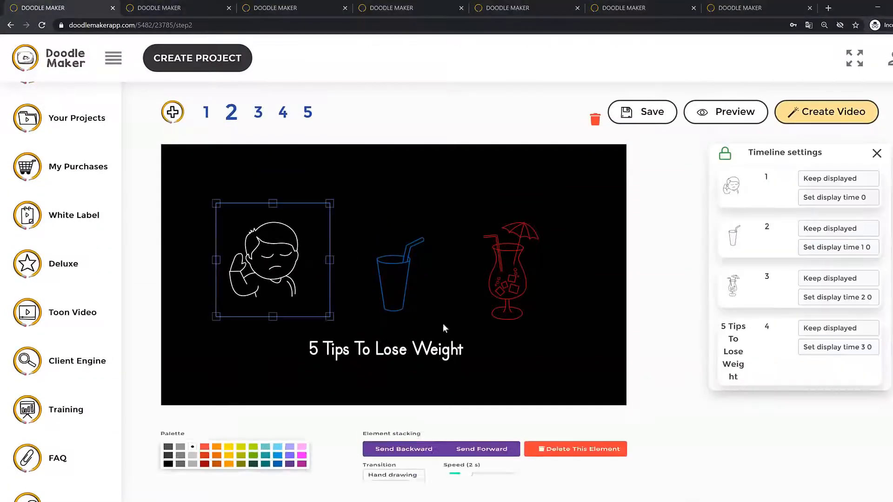
{"action": "scroll", "coordinate": [500, 366], "scroll_direction": "down", "scroll_amount": 1}
{"action": "left_click_drag", "start_coordinate": [464, 437], "coordinate": [450, 435]}
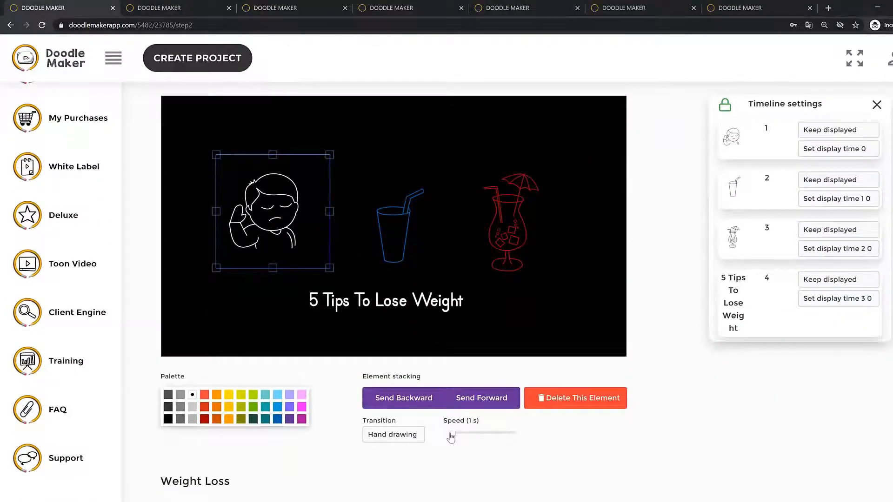
Set the drawing speed of the drinking glass and the cocktail glass to 1 s
{"action": "left_click", "coordinate": [410, 243]}
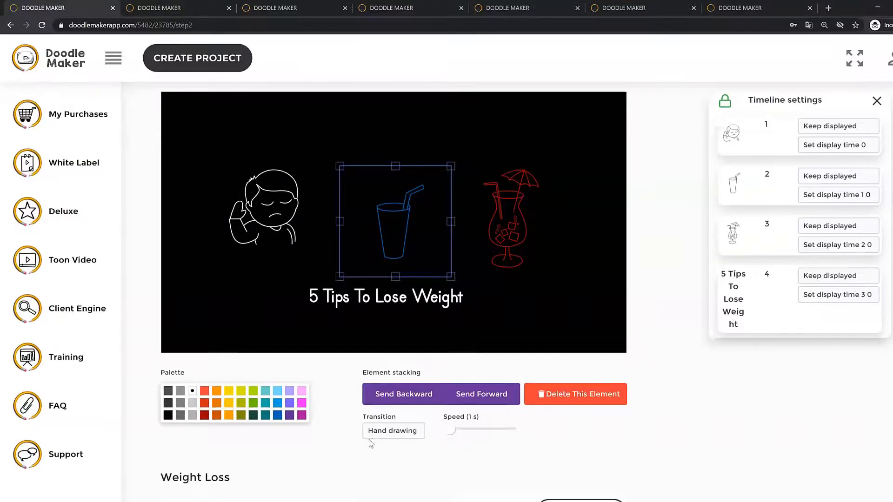
{"action": "scroll", "coordinate": [344, 461], "scroll_direction": "down", "scroll_amount": 1}
{"action": "scroll", "coordinate": [410, 449], "scroll_direction": "down", "scroll_amount": 2}
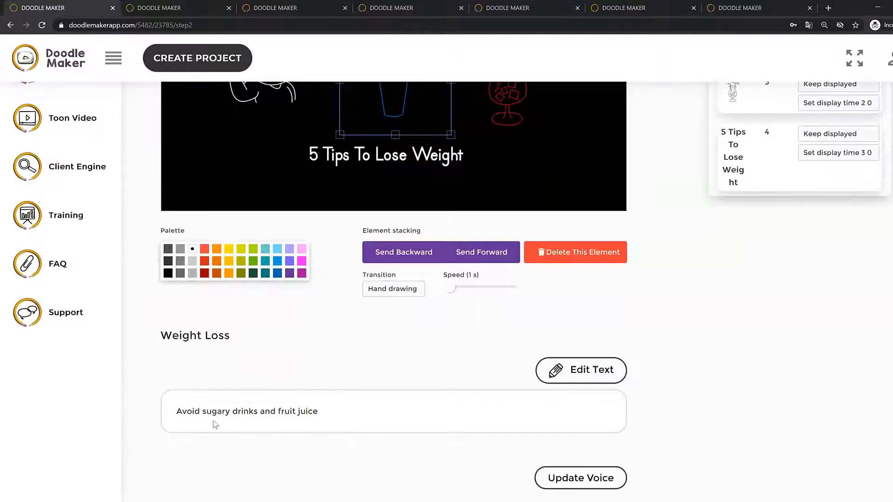
{"action": "scroll", "coordinate": [337, 418], "scroll_direction": "up", "scroll_amount": 3}
{"action": "left_click", "coordinate": [483, 284]}
{"action": "left_click_drag", "start_coordinate": [464, 435], "coordinate": [446, 435]}
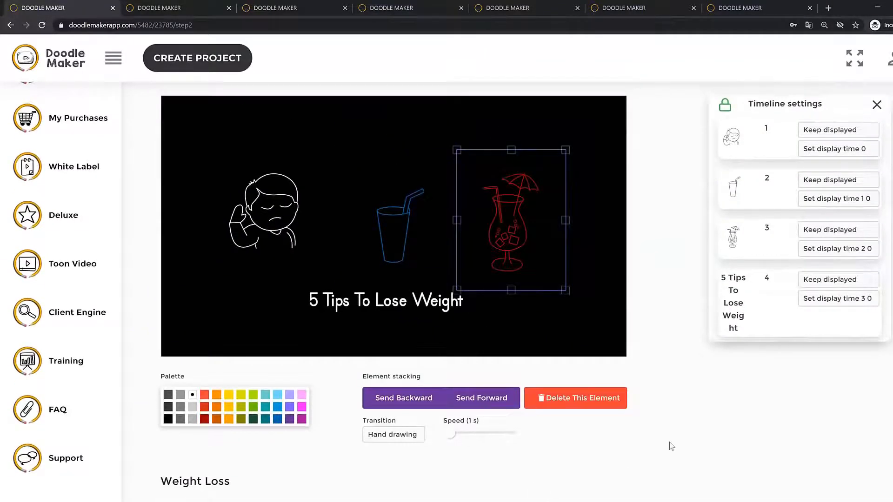
Deselect the cocktail glass, preview slide 2 of the project and close the preview
{"action": "left_click_drag", "start_coordinate": [467, 434], "coordinate": [449, 434]}
{"action": "left_click", "coordinate": [551, 317]}
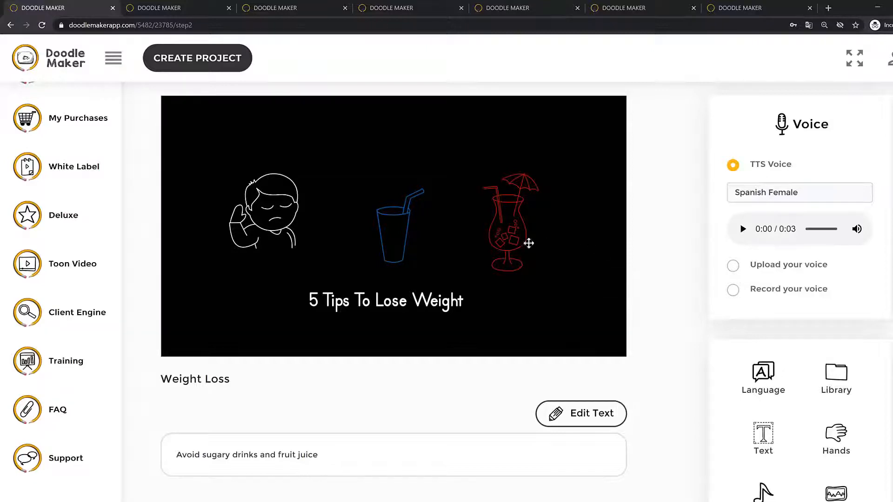
{"action": "scroll", "coordinate": [394, 232], "scroll_direction": "up", "scroll_amount": 2}
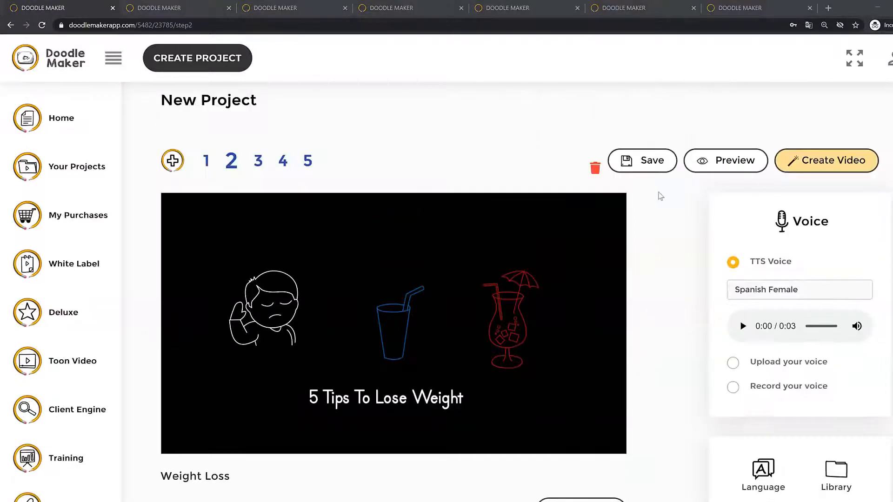
{"action": "left_click", "coordinate": [728, 160]}
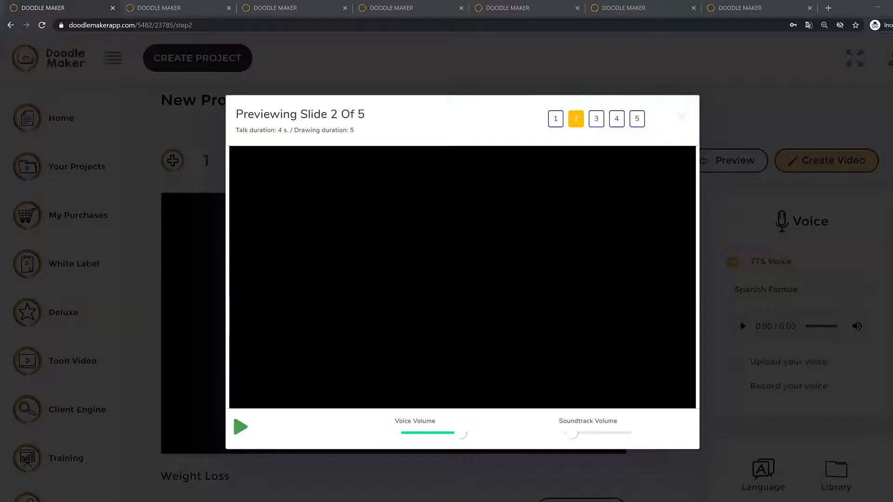
{"action": "left_click", "coordinate": [197, 181]}
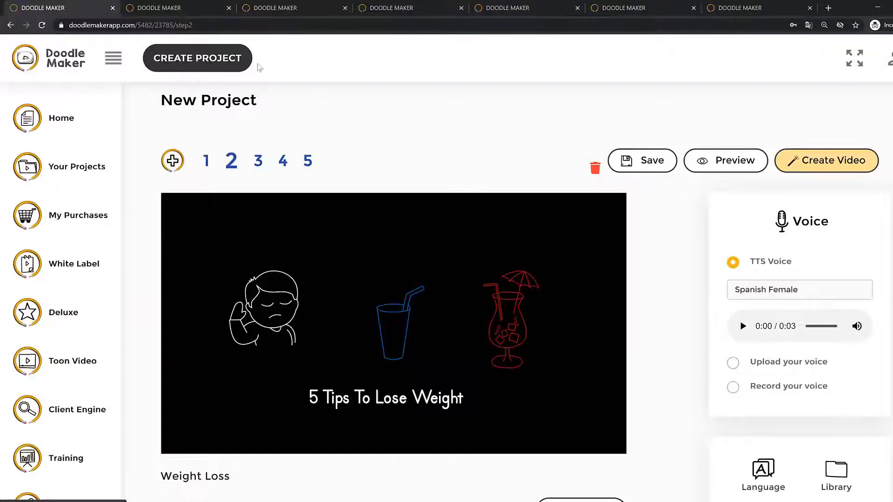
Open the project creation page in a new browser tab and start a new video with the AI Video Translation Engine
{"action": "right_click", "coordinate": [199, 63]}
{"action": "left_click", "coordinate": [228, 67]}
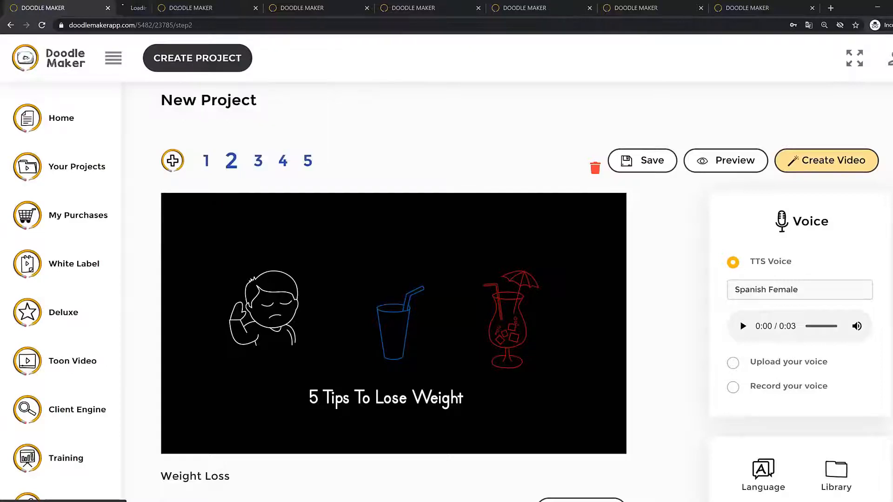
{"action": "left_click", "coordinate": [161, 8]}
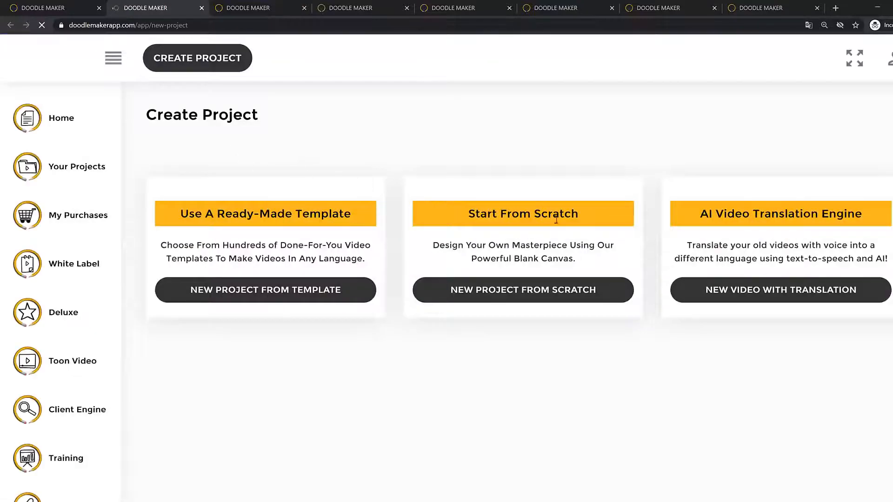
{"action": "left_click_drag", "start_coordinate": [718, 264], "coordinate": [869, 284]}
{"action": "left_click", "coordinate": [870, 284]}
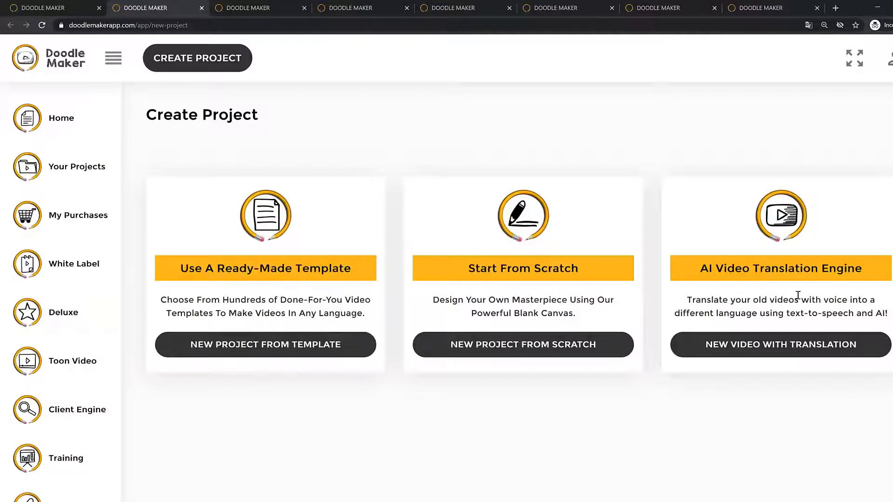
{"action": "left_click", "coordinate": [748, 345]}
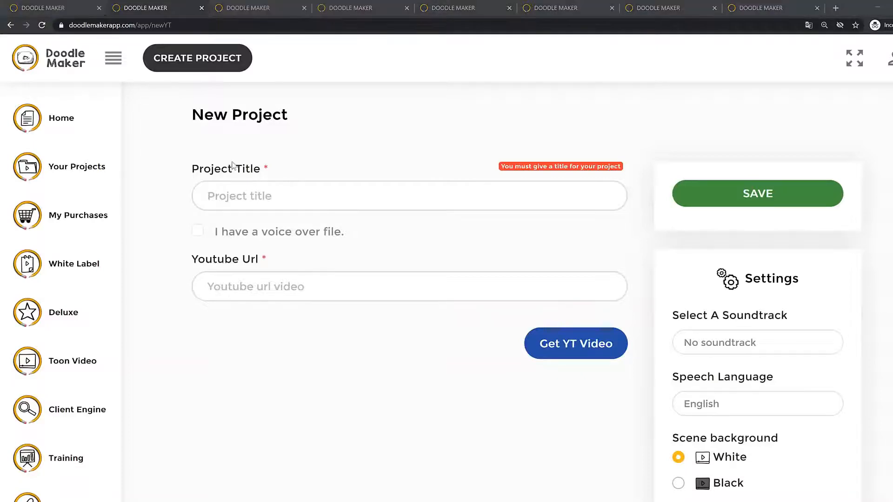
{"action": "left_click", "coordinate": [308, 193]}
{"action": "type", "text": "eating healthy on a budget"}
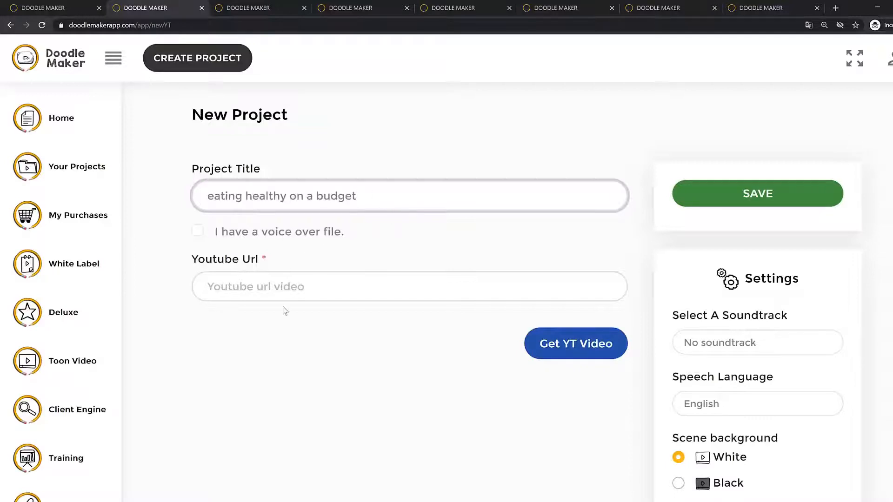
{"action": "left_click_drag", "start_coordinate": [269, 263], "coordinate": [188, 260]}
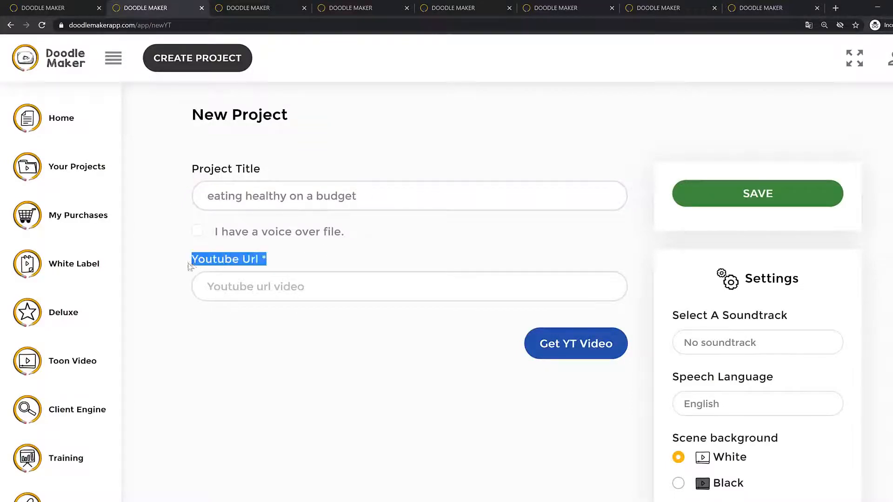
{"action": "left_click", "coordinate": [162, 267]}
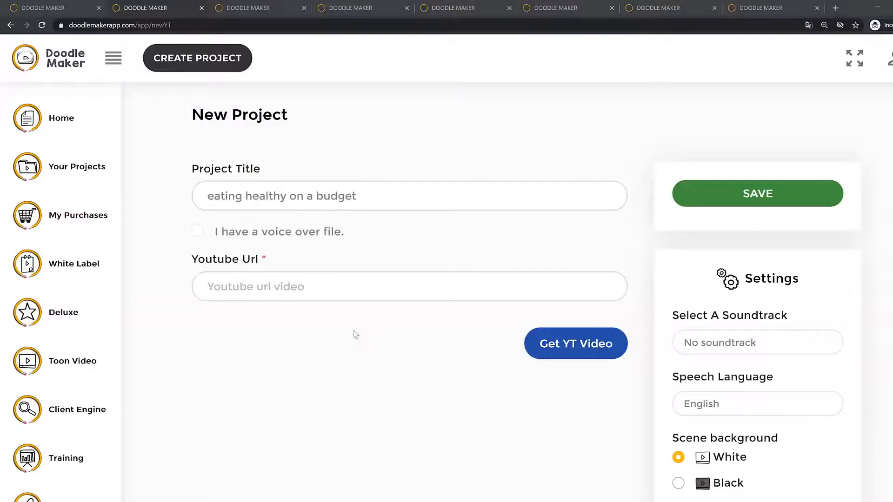
{"action": "right_click", "coordinate": [315, 287]}
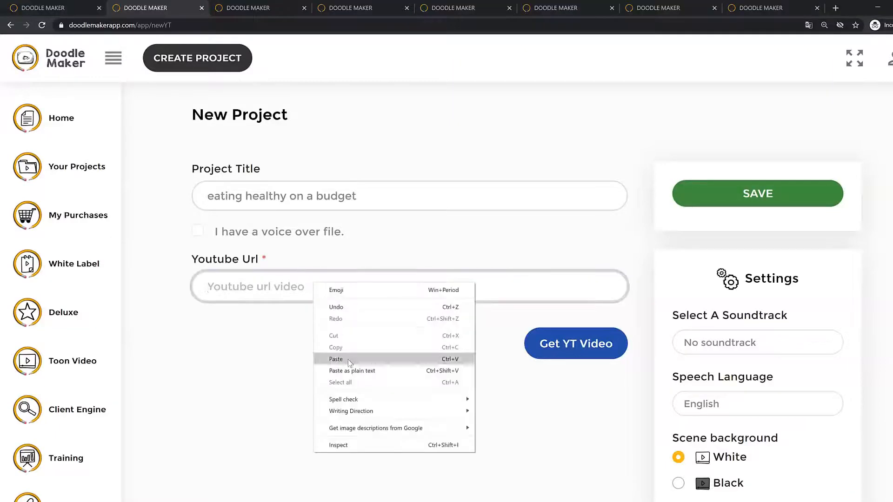
{"action": "left_click", "coordinate": [346, 360]}
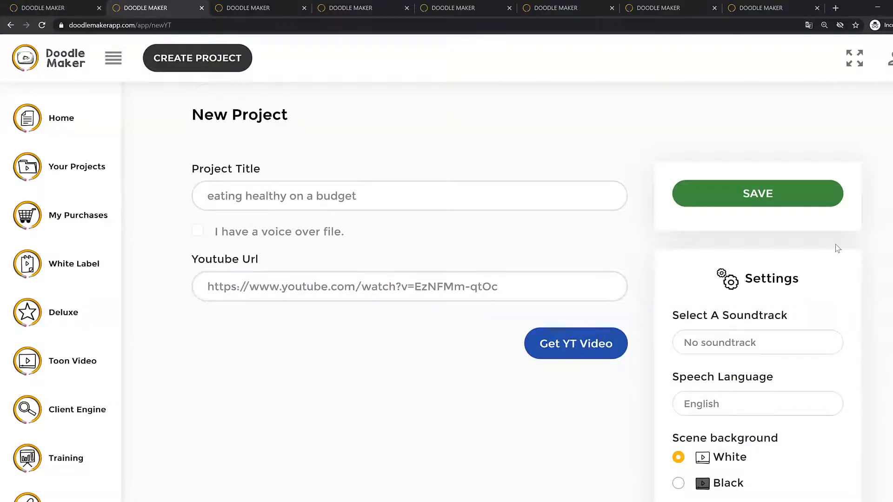
Set the project's icon type to Colored Icon and fetch the YouTube video's speech as slide texts
{"action": "scroll", "coordinate": [828, 258], "scroll_direction": "down", "scroll_amount": 2}
{"action": "left_click_drag", "start_coordinate": [691, 222], "coordinate": [764, 221]}
{"action": "scroll", "coordinate": [835, 224], "scroll_direction": "down", "scroll_amount": 1}
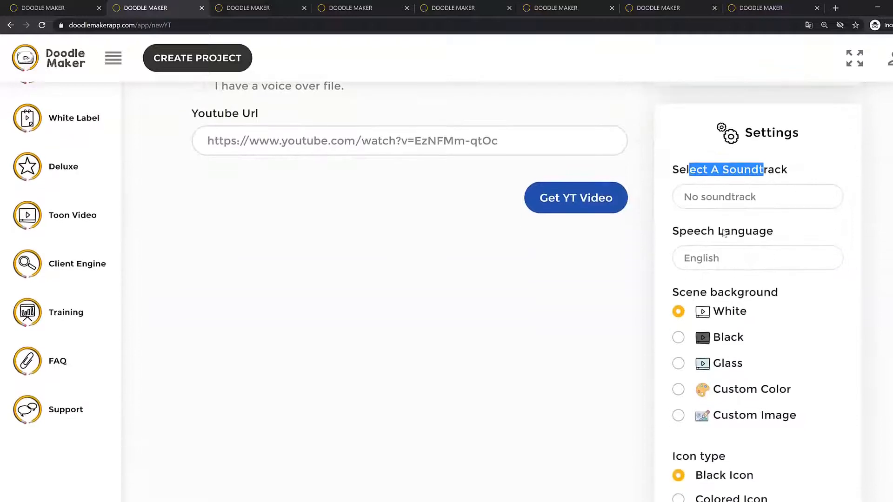
{"action": "scroll", "coordinate": [791, 298], "scroll_direction": "down", "scroll_amount": 1}
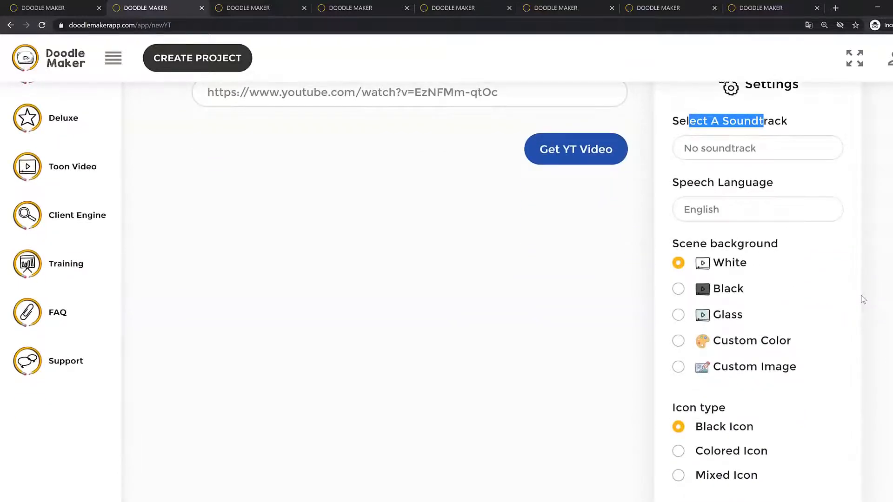
{"action": "left_click_drag", "start_coordinate": [679, 183], "coordinate": [775, 183]}
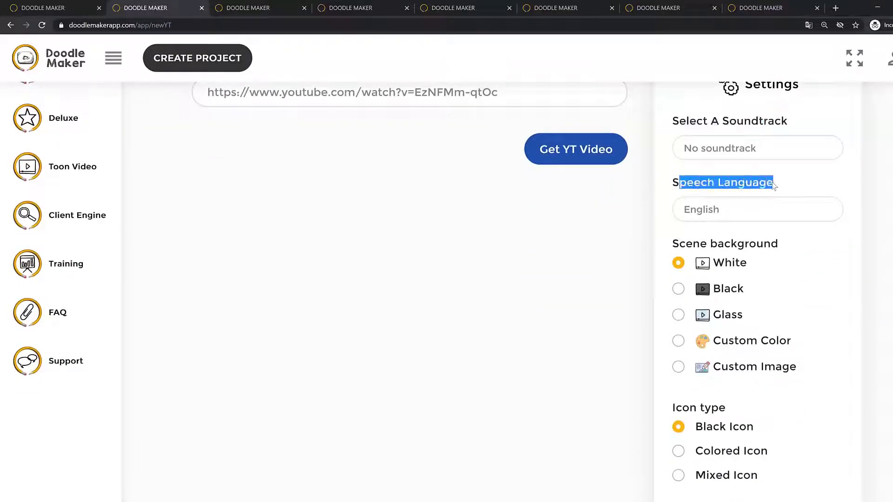
{"action": "left_click", "coordinate": [892, 302]}
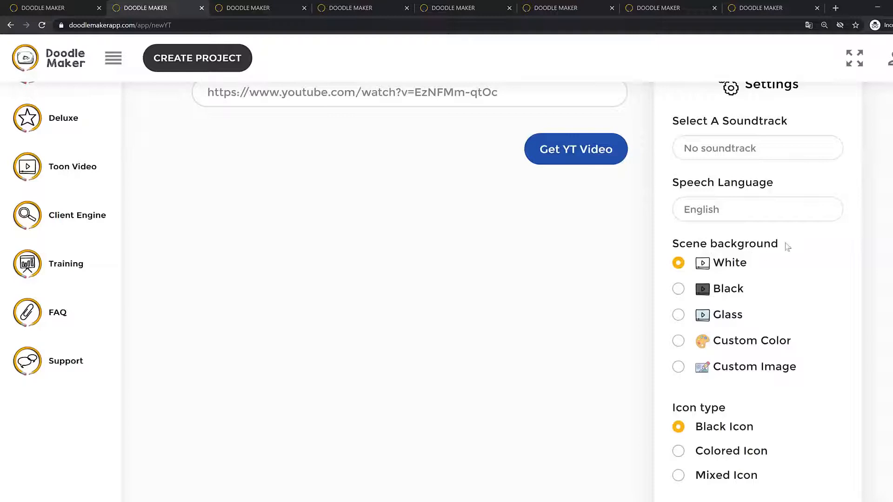
{"action": "scroll", "coordinate": [837, 277], "scroll_direction": "down", "scroll_amount": 1}
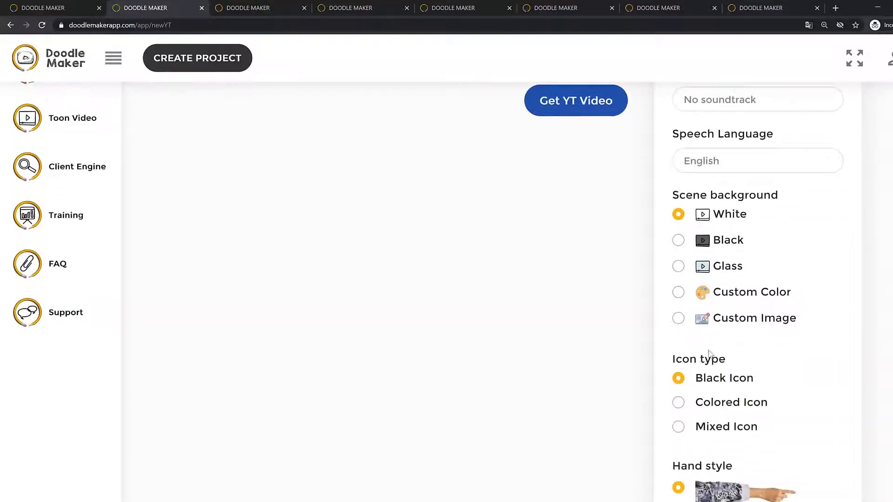
{"action": "left_click", "coordinate": [682, 408]}
{"action": "scroll", "coordinate": [758, 291], "scroll_direction": "up", "scroll_amount": 3}
{"action": "scroll", "coordinate": [758, 292], "scroll_direction": "down", "scroll_amount": 5}
{"action": "scroll", "coordinate": [758, 292], "scroll_direction": "up", "scroll_amount": 5}
{"action": "scroll", "coordinate": [758, 291], "scroll_direction": "down", "scroll_amount": 7}
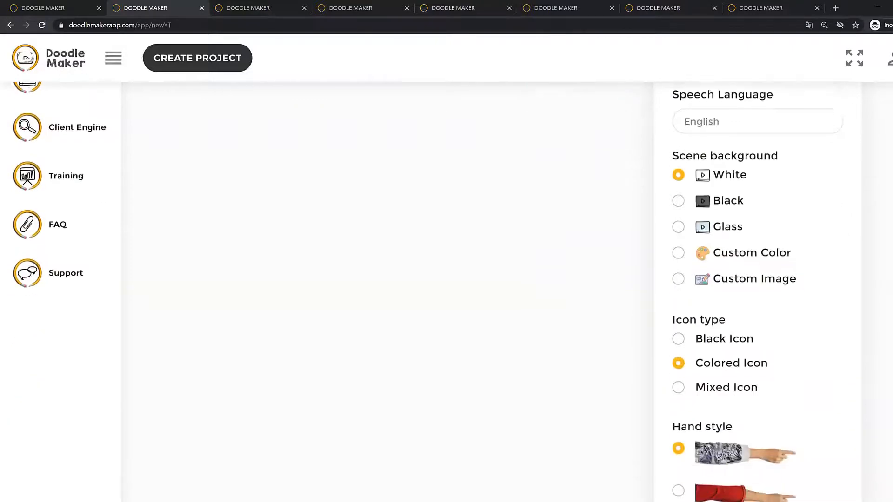
{"action": "scroll", "coordinate": [630, 276], "scroll_direction": "up", "scroll_amount": 6}
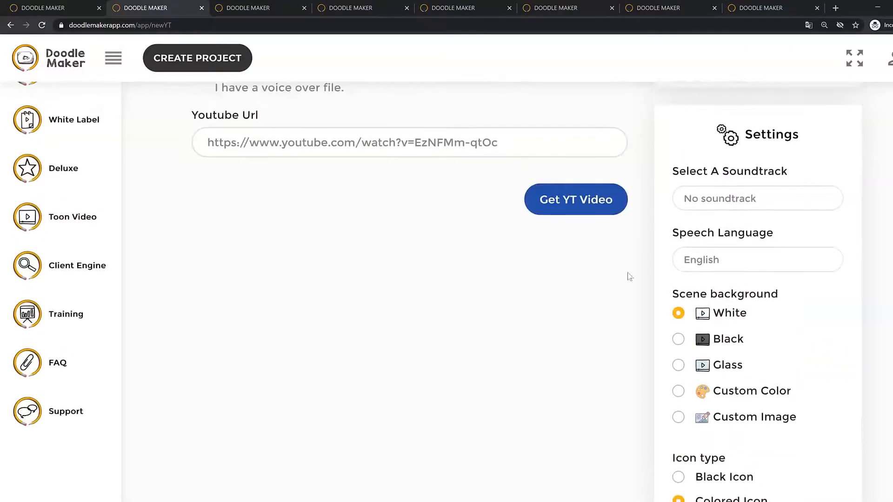
{"action": "left_click", "coordinate": [576, 208]}
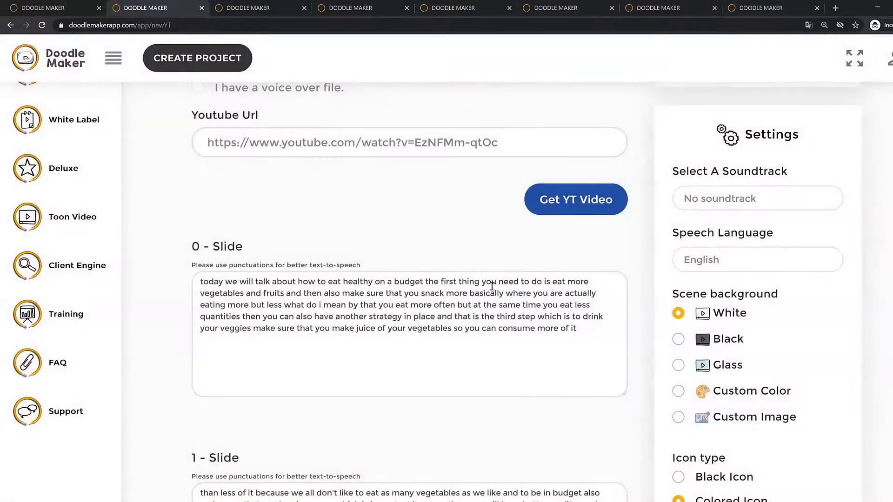
Read through the transcribed slide texts, comparing the content of slides 0 to 3
{"action": "scroll", "coordinate": [289, 274], "scroll_direction": "down", "scroll_amount": 11}
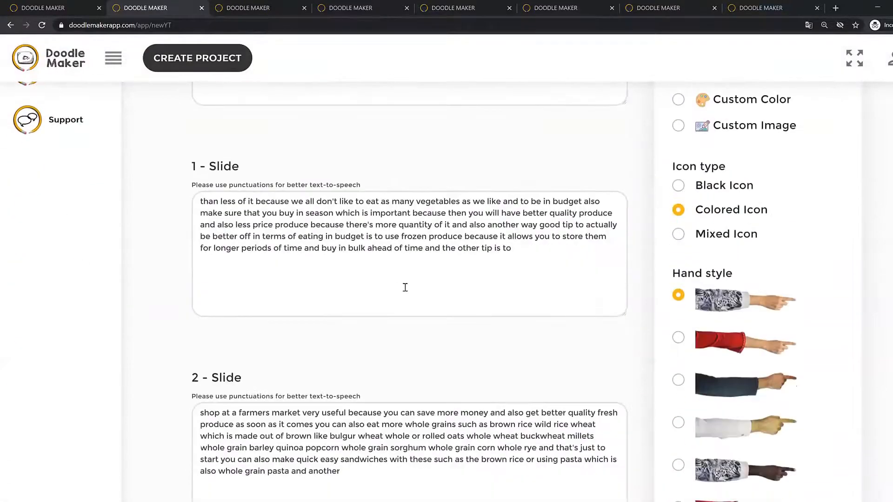
{"action": "scroll", "coordinate": [405, 287], "scroll_direction": "down", "scroll_amount": 4}
{"action": "scroll", "coordinate": [405, 288], "scroll_direction": "up", "scroll_amount": 15}
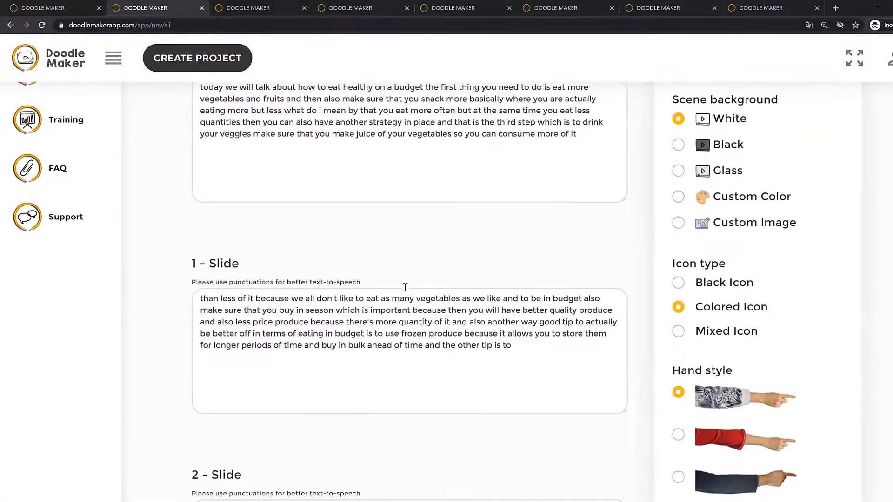
{"action": "scroll", "coordinate": [405, 288], "scroll_direction": "down", "scroll_amount": 9}
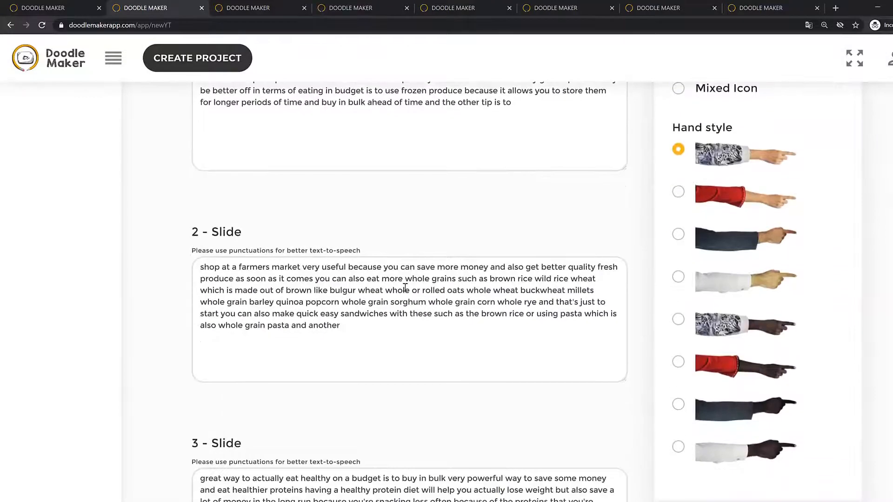
{"action": "scroll", "coordinate": [451, 334], "scroll_direction": "down", "scroll_amount": 2}
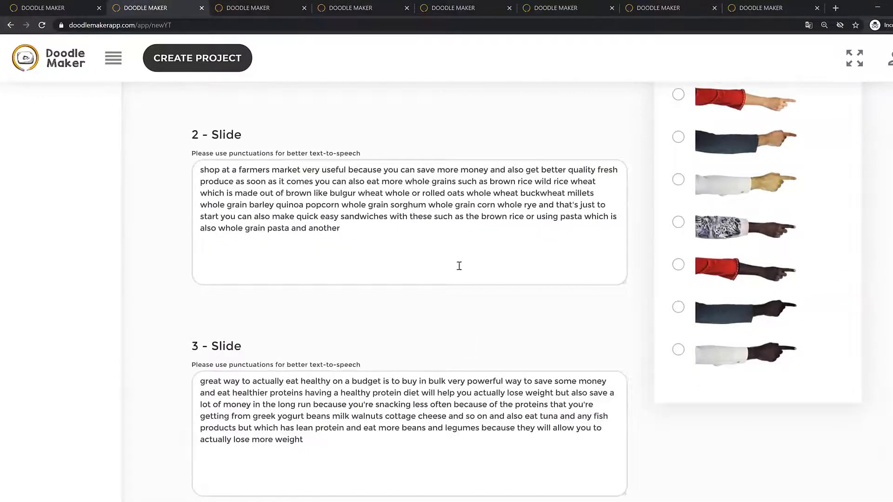
{"action": "scroll", "coordinate": [459, 265], "scroll_direction": "up", "scroll_amount": 11}
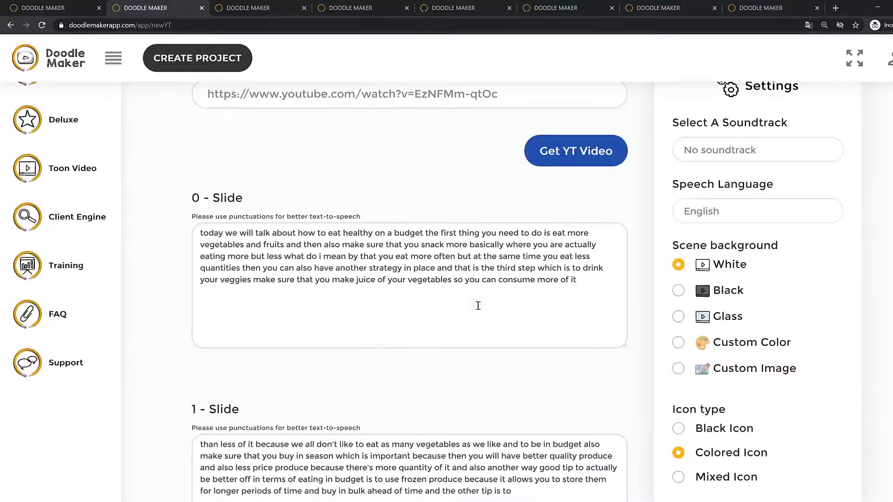
{"action": "scroll", "coordinate": [327, 311], "scroll_direction": "down", "scroll_amount": 9}
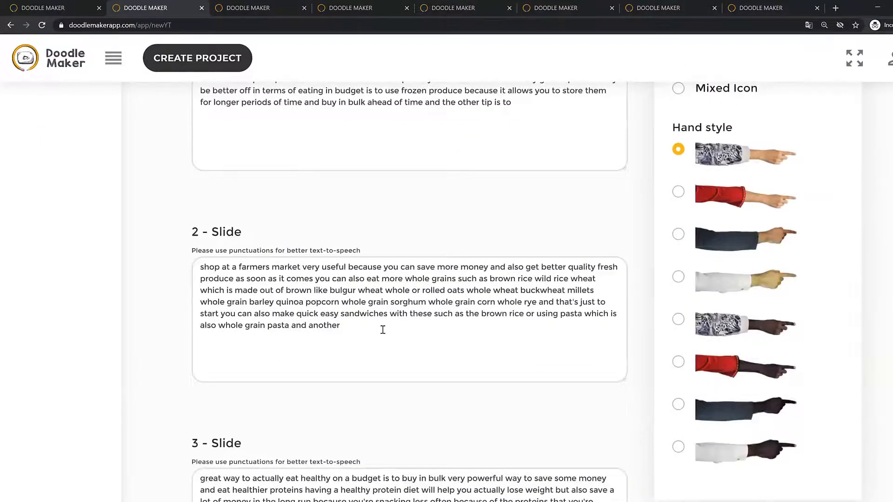
{"action": "scroll", "coordinate": [383, 330], "scroll_direction": "up", "scroll_amount": 6}
{"action": "scroll", "coordinate": [383, 330], "scroll_direction": "down", "scroll_amount": 3}
{"action": "left_click", "coordinate": [379, 482]}
{"action": "left_click_drag", "start_coordinate": [379, 482], "coordinate": [199, 412]}
{"action": "left_click", "coordinate": [439, 481]}
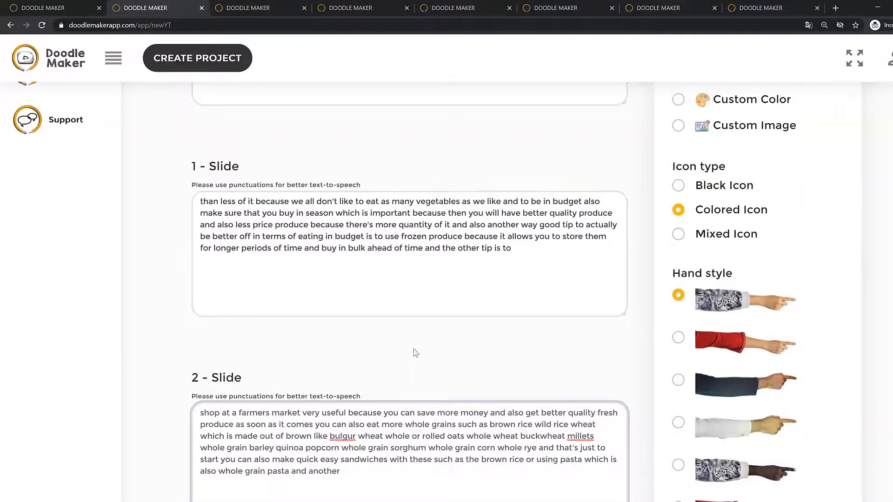
{"action": "scroll", "coordinate": [421, 331], "scroll_direction": "up", "scroll_amount": 1}
Cut the whole text about buying in bulk and healthy proteins out of slide 3
{"action": "scroll", "coordinate": [421, 331], "scroll_direction": "down", "scroll_amount": 8}
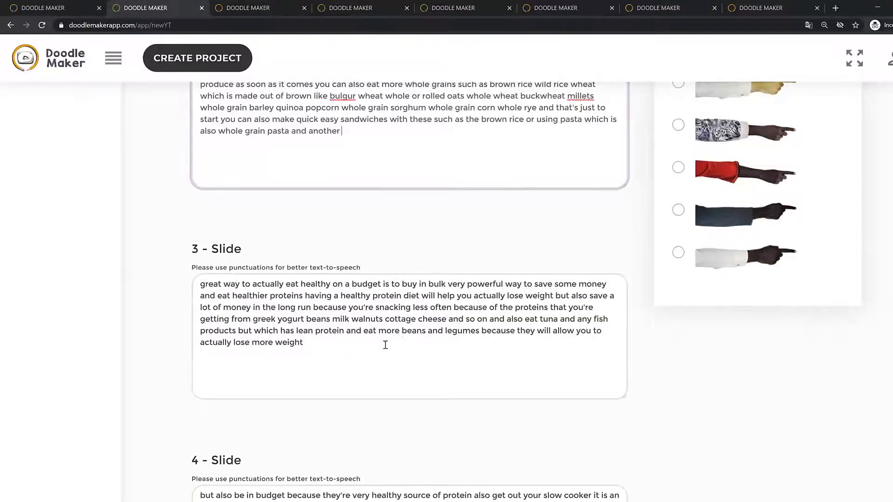
{"action": "left_click_drag", "start_coordinate": [433, 364], "coordinate": [166, 276]}
{"action": "key", "text": "ctrl+c"}
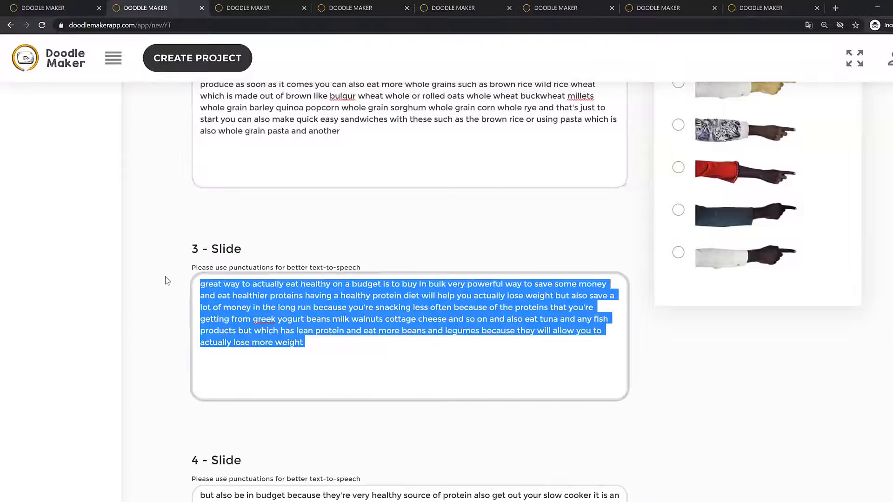
{"action": "key", "text": "BackSpace"}
Paste the text taken from slide 3 at the start of slide 0 and cut out slide 0's original text
{"action": "scroll", "coordinate": [388, 284], "scroll_direction": "up", "scroll_amount": 16}
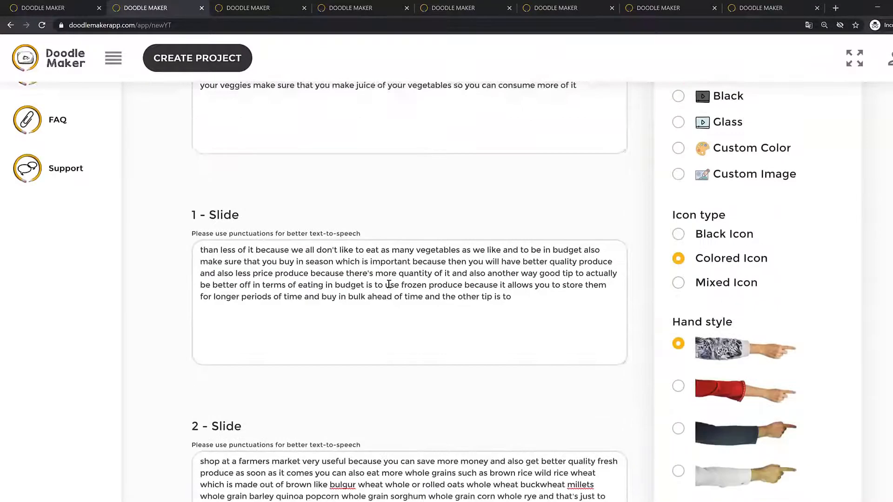
{"action": "scroll", "coordinate": [195, 282], "scroll_direction": "down", "scroll_amount": 3}
{"action": "left_click", "coordinate": [196, 282]}
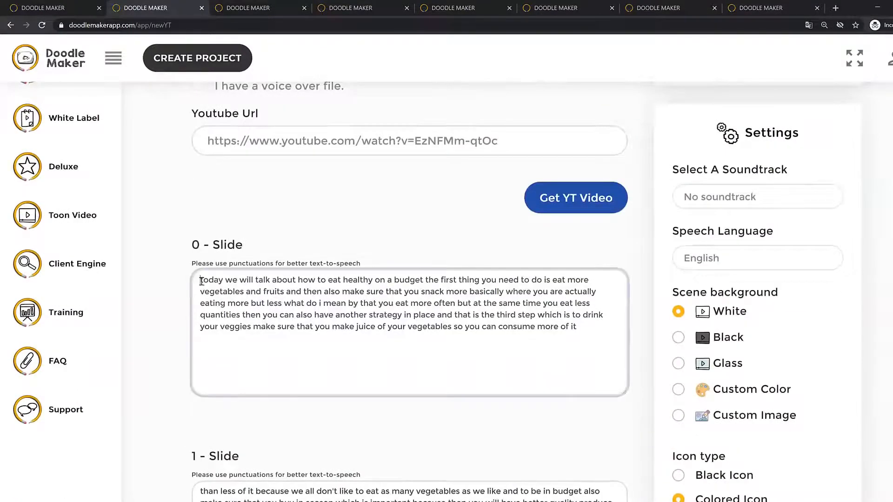
{"action": "key", "text": "ctrl+v"}
{"action": "left_click_drag", "start_coordinate": [305, 339], "coordinate": [623, 403]}
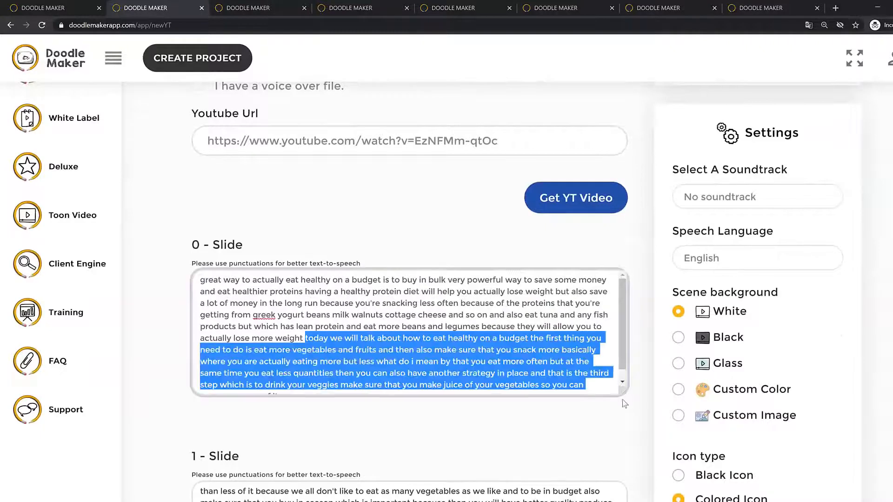
{"action": "key", "text": "BackSpace"}
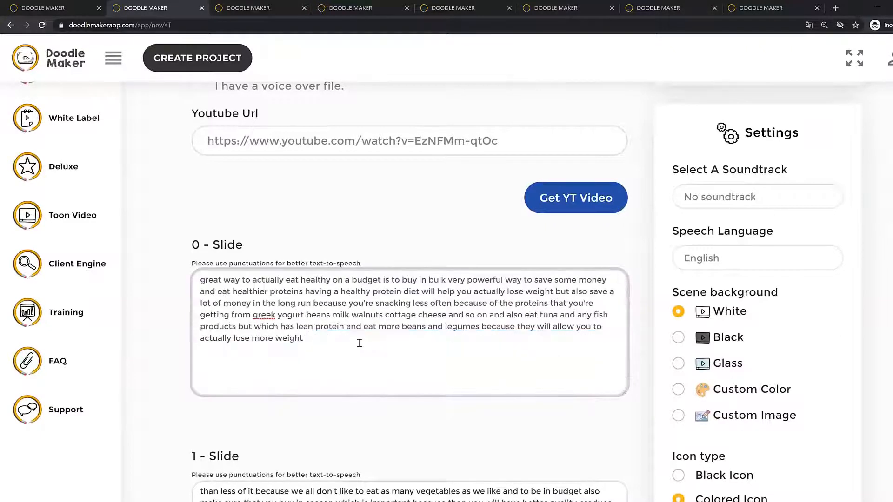
Paste slide 0's original text into the empty slide 3
{"action": "scroll", "coordinate": [360, 343], "scroll_direction": "down", "scroll_amount": 10}
{"action": "left_click", "coordinate": [338, 433]}
{"action": "key", "text": "ctrl+v"}
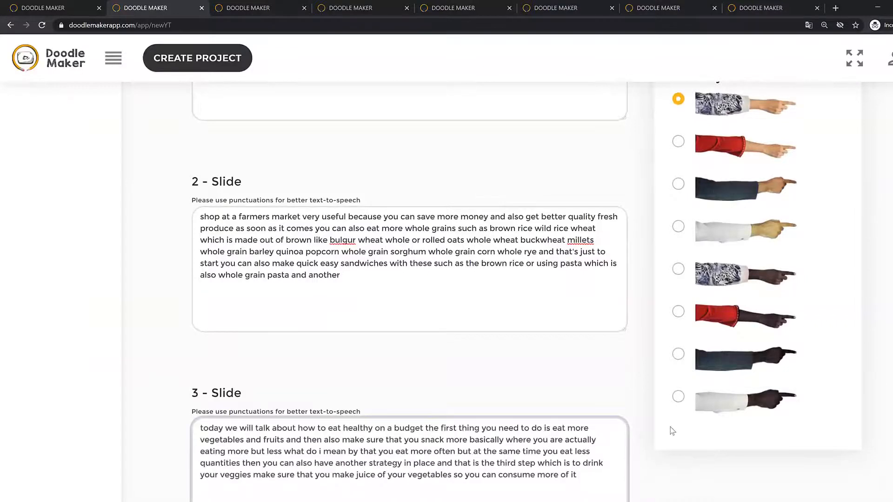
Save the project with the rearranged slide texts to generate its doodle scenes
{"action": "scroll", "coordinate": [671, 427], "scroll_direction": "up", "scroll_amount": 6}
{"action": "scroll", "coordinate": [671, 427], "scroll_direction": "up", "scroll_amount": 5}
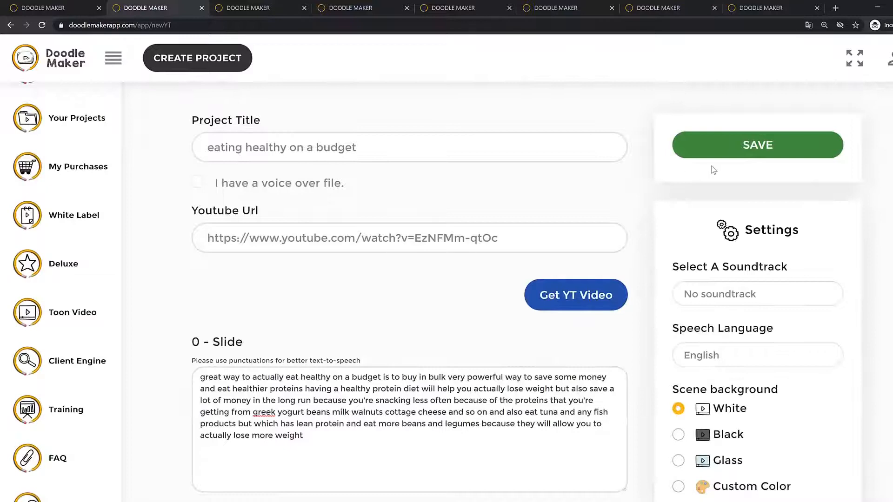
{"action": "left_click", "coordinate": [773, 152]}
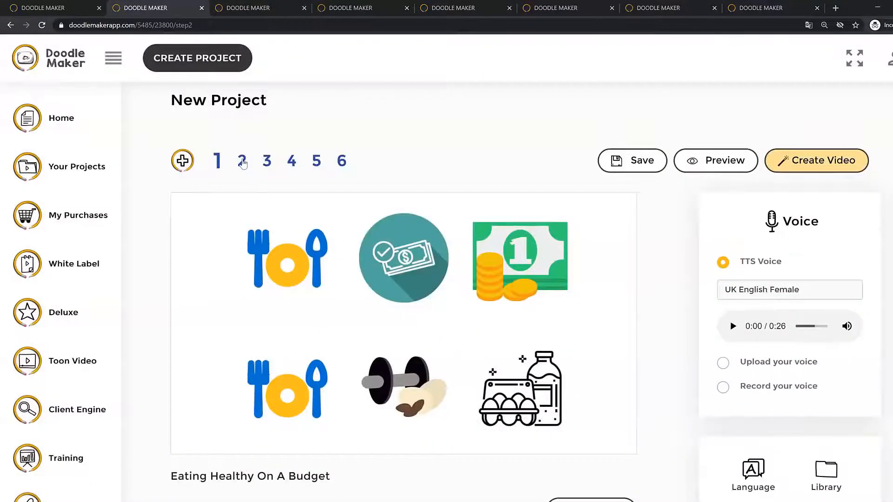
Look through the illustrations generated for slides 2, 3 and 4, and return to slide 3
{"action": "left_click", "coordinate": [242, 162]}
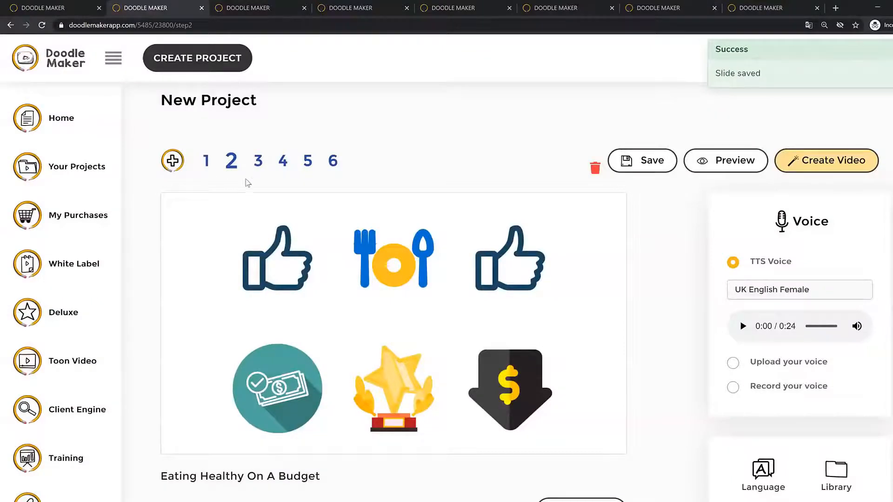
{"action": "left_click", "coordinate": [258, 163]}
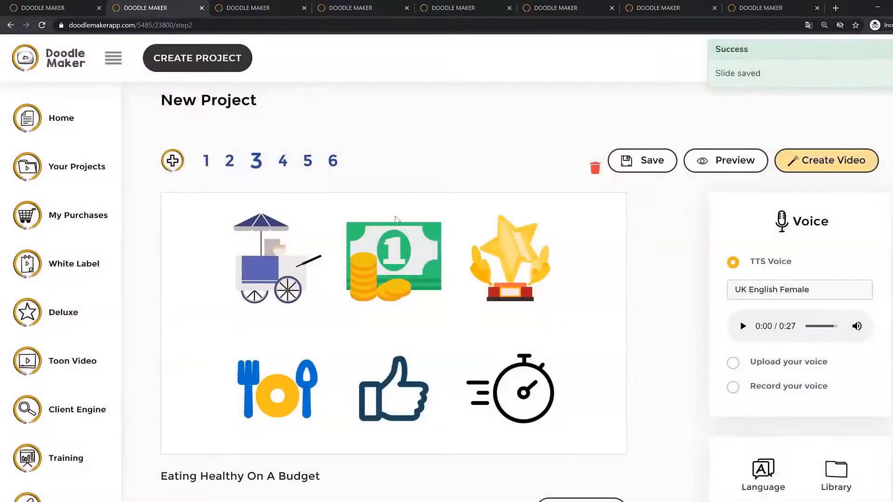
{"action": "left_click", "coordinate": [283, 163]}
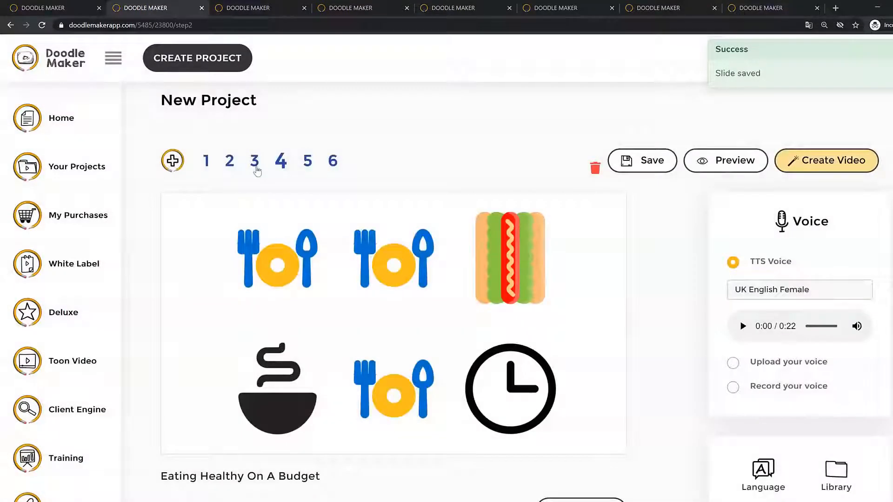
{"action": "left_click", "coordinate": [256, 167]}
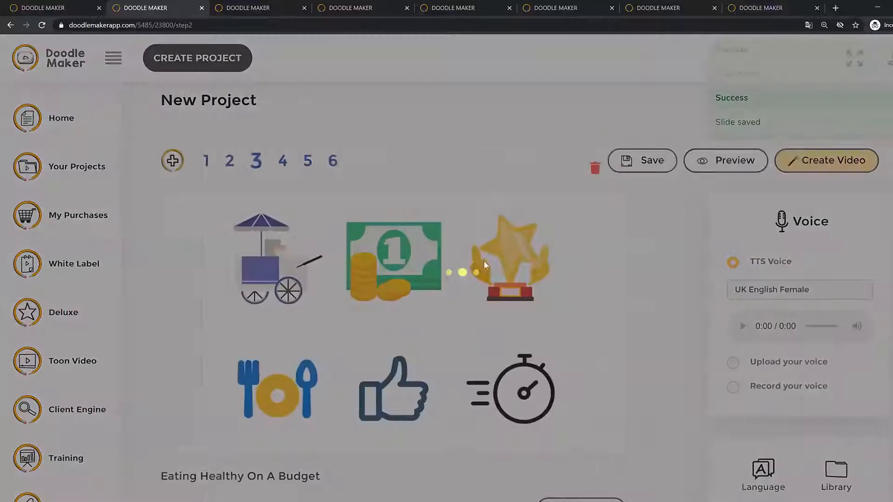
Read slide 3's farmers market text and compare it with the slide's icons
{"action": "scroll", "coordinate": [662, 323], "scroll_direction": "down", "scroll_amount": 6}
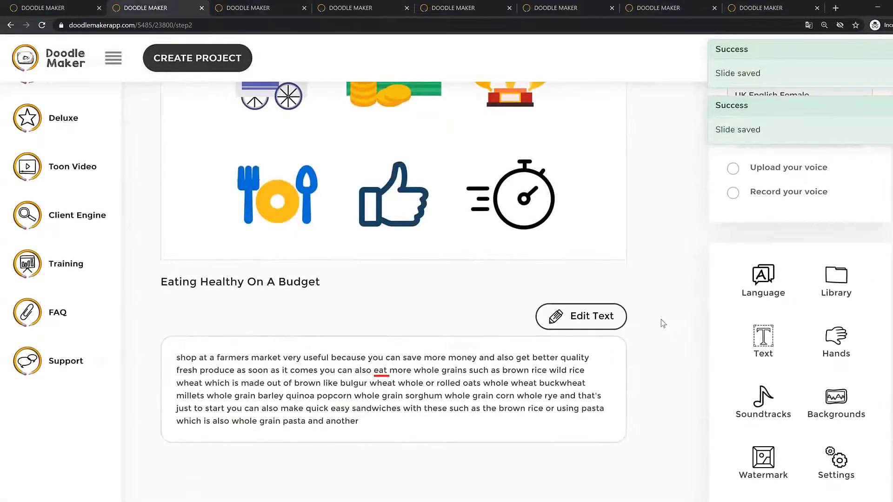
{"action": "scroll", "coordinate": [663, 323], "scroll_direction": "up", "scroll_amount": 3}
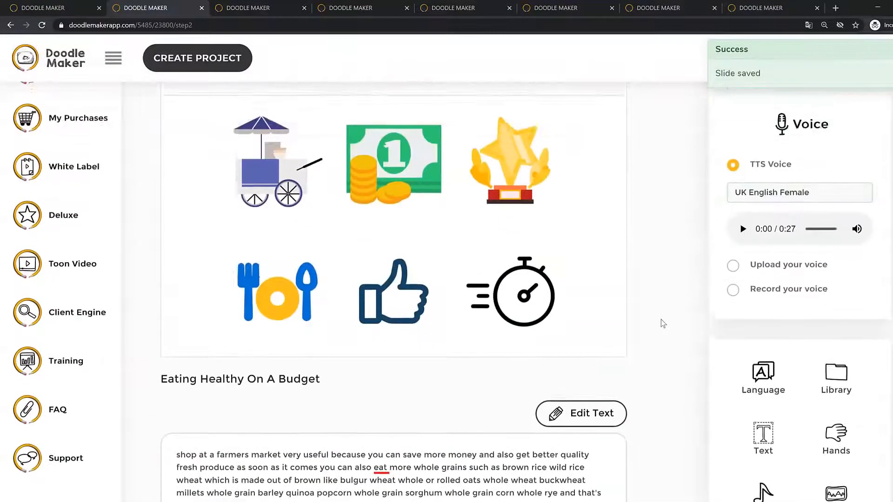
{"action": "left_click_drag", "start_coordinate": [407, 419], "coordinate": [293, 407]}
{"action": "left_click", "coordinate": [375, 419]}
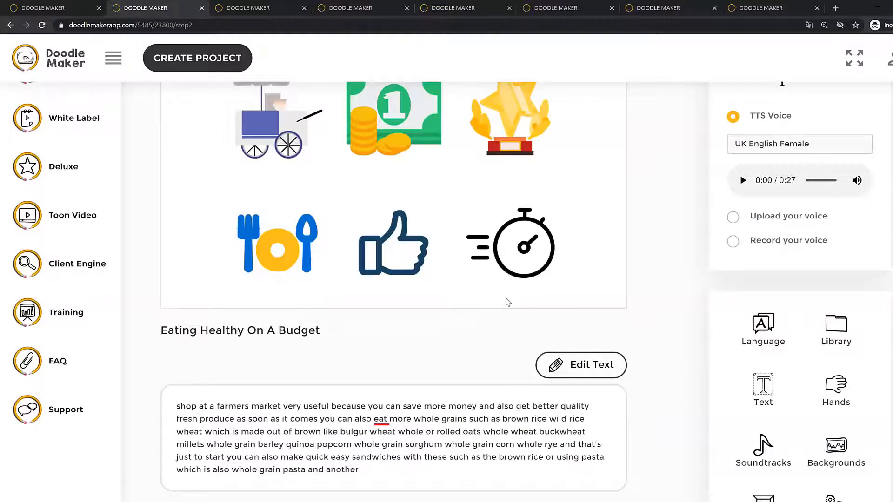
{"action": "scroll", "coordinate": [661, 231], "scroll_direction": "up", "scroll_amount": 2}
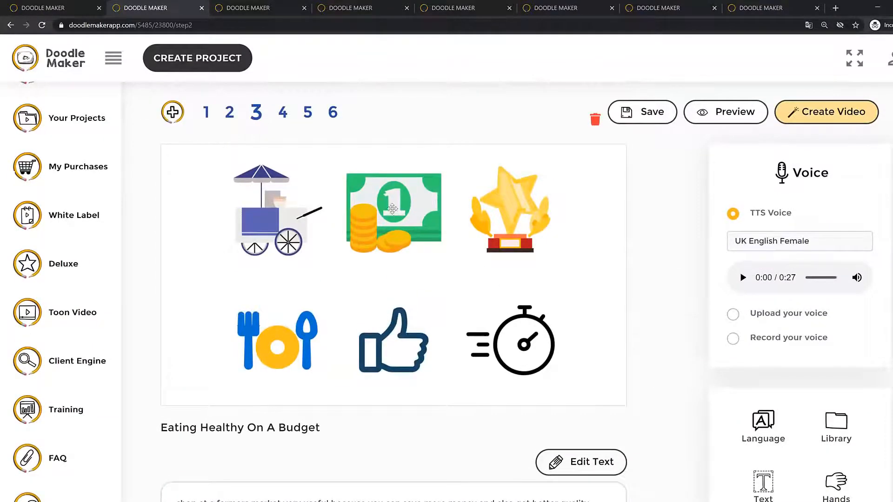
Search the JumpStory library for "juice" icons to replace the cutlery icon on slide 3
{"action": "left_click", "coordinate": [289, 341]}
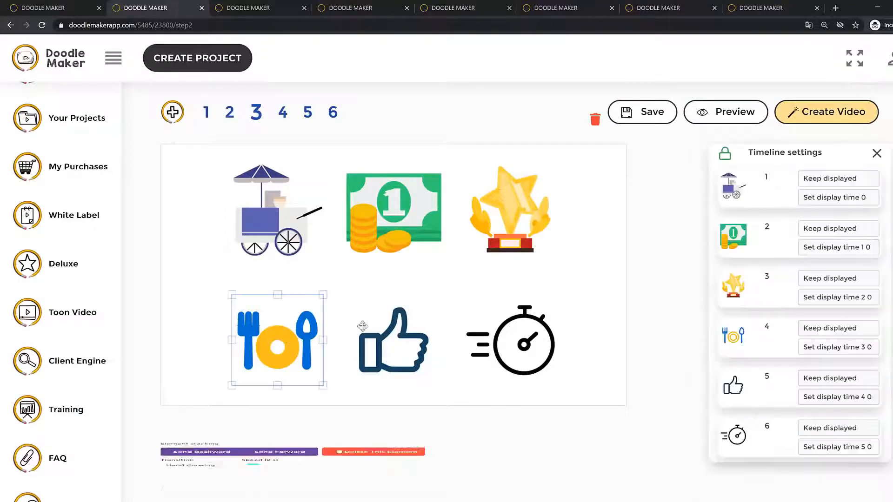
{"action": "left_click", "coordinate": [339, 311]}
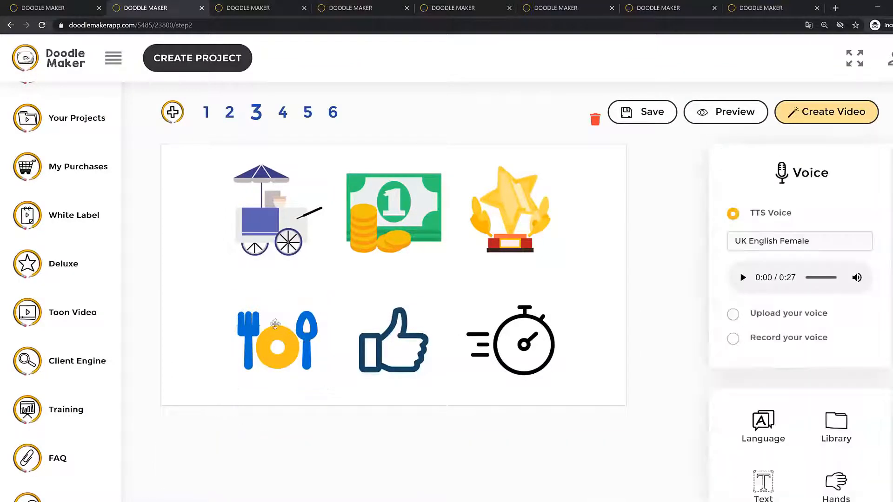
{"action": "left_click", "coordinate": [842, 411]}
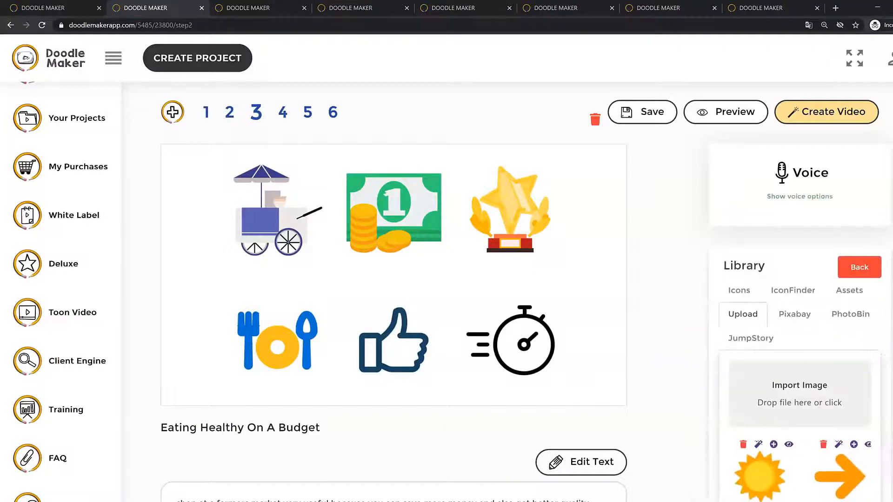
{"action": "left_click", "coordinate": [757, 343]}
{"action": "left_click", "coordinate": [829, 376]}
{"action": "type", "text": "juice"}
{"action": "key", "text": "Return"}
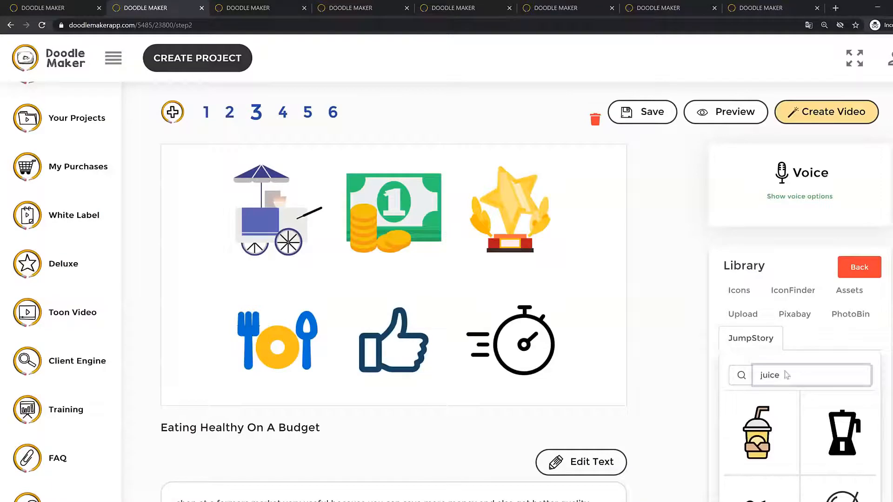
{"action": "scroll", "coordinate": [848, 427], "scroll_direction": "down", "scroll_amount": 3}
{"action": "scroll", "coordinate": [833, 442], "scroll_direction": "down", "scroll_amount": 2}
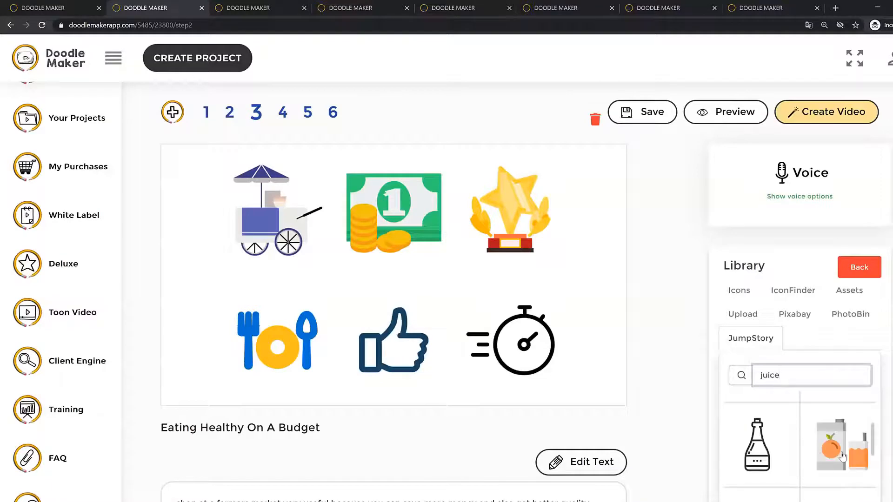
{"action": "scroll", "coordinate": [840, 458], "scroll_direction": "up", "scroll_amount": 2}
Replace the cutlery icon on slide 3 with the outlined orange juice carton and glass icon
{"action": "left_click", "coordinate": [761, 471]}
{"action": "left_click_drag", "start_coordinate": [215, 212], "coordinate": [242, 360]}
{"action": "left_click", "coordinate": [263, 349]}
{"action": "left_click", "coordinate": [395, 446]}
{"action": "left_click_drag", "start_coordinate": [280, 333], "coordinate": [281, 342]}
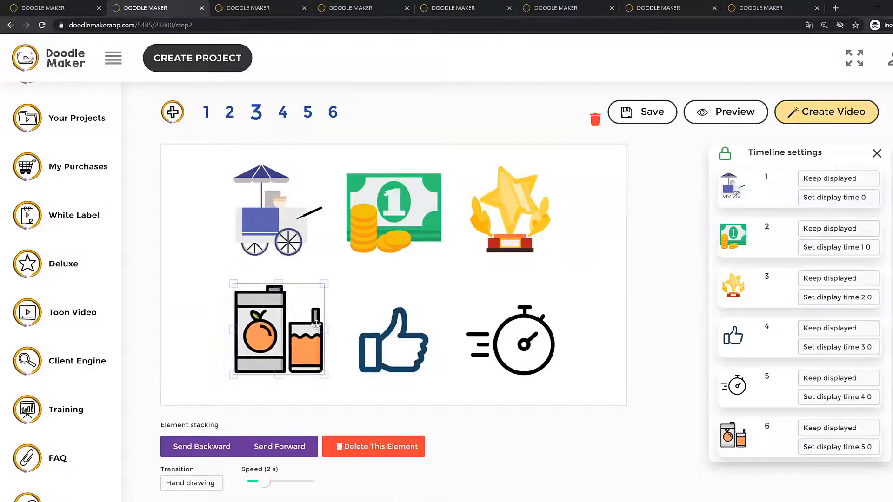
Enlarge the juice icon slightly and reposition it below the street cart
{"action": "left_click_drag", "start_coordinate": [319, 374], "coordinate": [319, 382]}
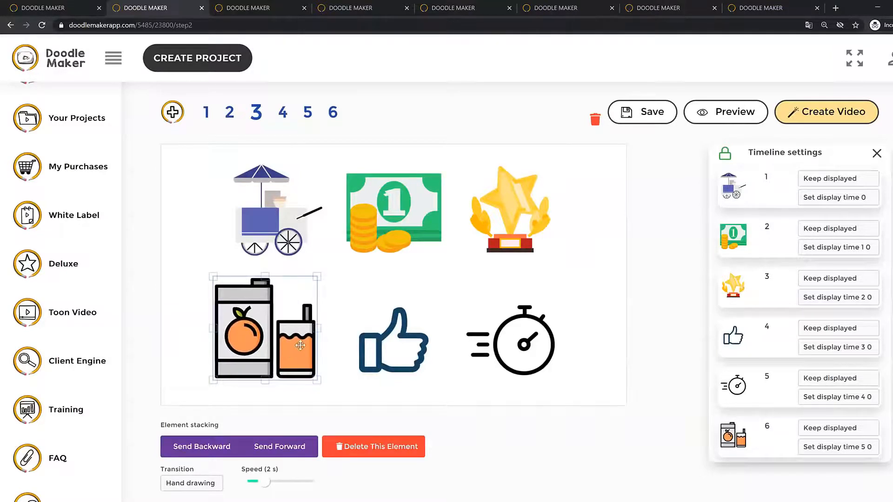
{"action": "mouse_move", "coordinate": [300, 342]}
{"action": "left_mouse_down"}
{"action": "mouse_move", "coordinate": [308, 347]}
{"action": "mouse_move", "coordinate": [296, 344]}
{"action": "left_mouse_up"}
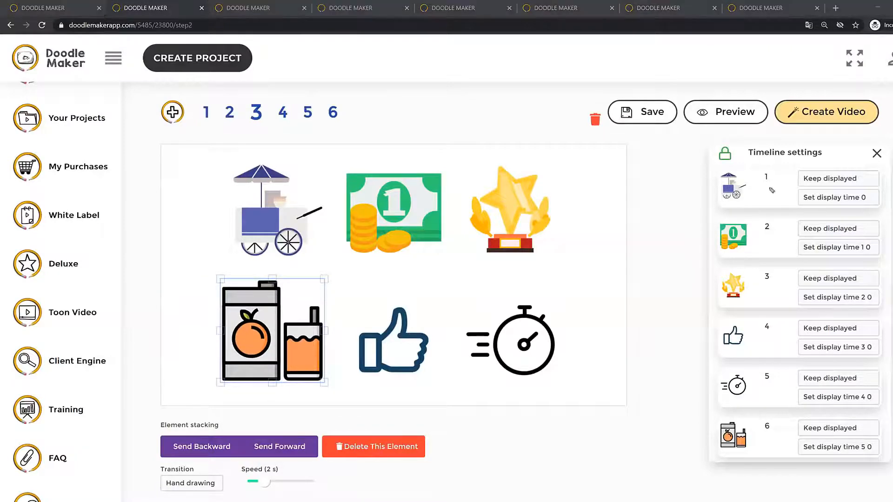
{"action": "mouse_move", "coordinate": [699, 146]}
{"action": "left_mouse_down"}
{"action": "mouse_move", "coordinate": [832, 153]}
{"action": "mouse_move", "coordinate": [769, 170]}
{"action": "mouse_move", "coordinate": [696, 142]}
{"action": "left_mouse_up"}
Unlock slide 3's timeline and move the juice icon to first place, ahead of the street cart
{"action": "left_click", "coordinate": [727, 157]}
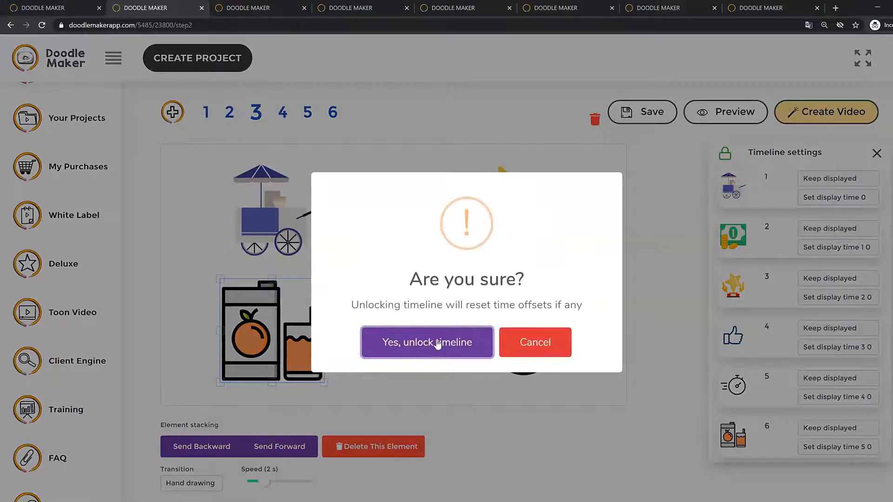
{"action": "left_click", "coordinate": [437, 345]}
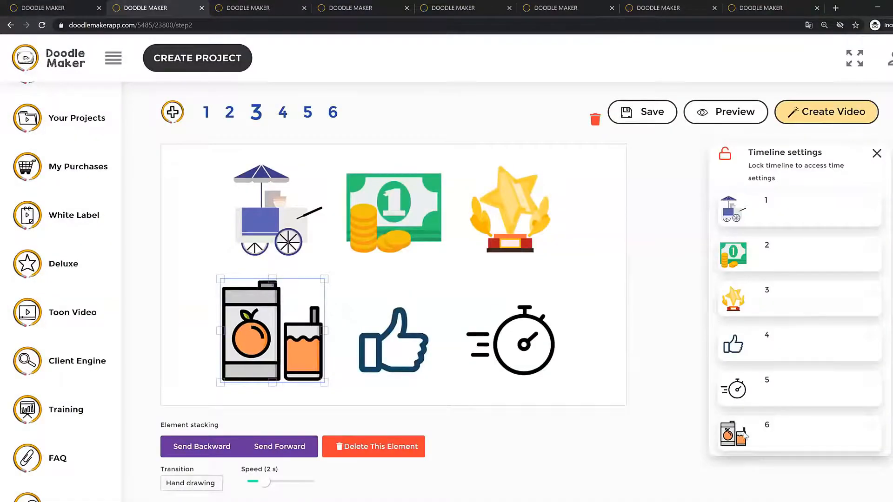
{"action": "left_click_drag", "start_coordinate": [729, 437], "coordinate": [733, 232]}
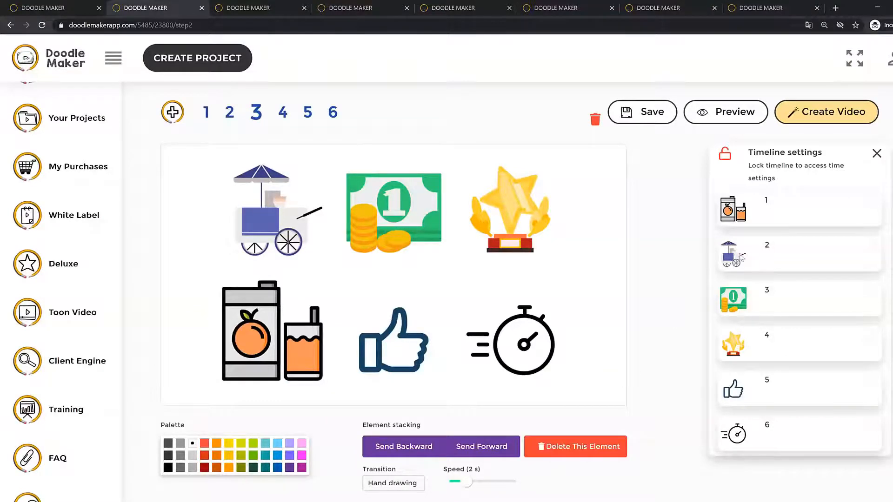
{"action": "left_click", "coordinate": [266, 217]}
{"action": "left_click", "coordinate": [270, 312]}
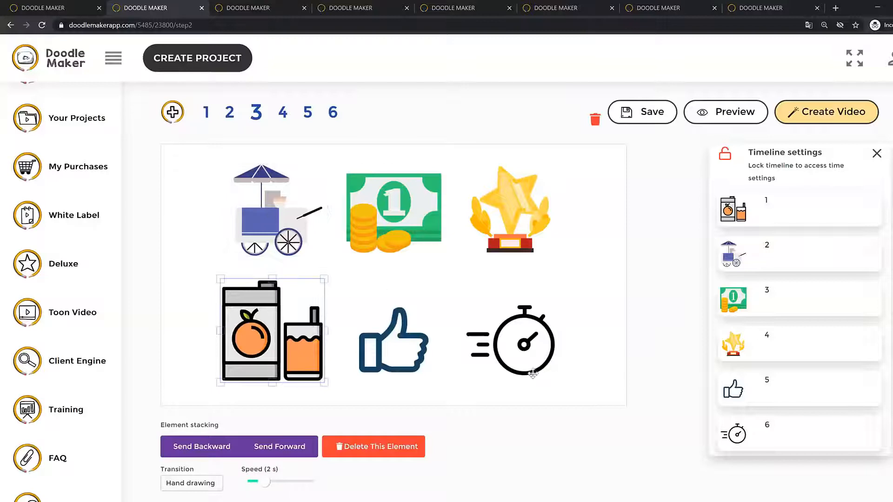
Review the text-to-speech voices available for slide 3 without changing the voice
{"action": "left_click", "coordinate": [601, 336]}
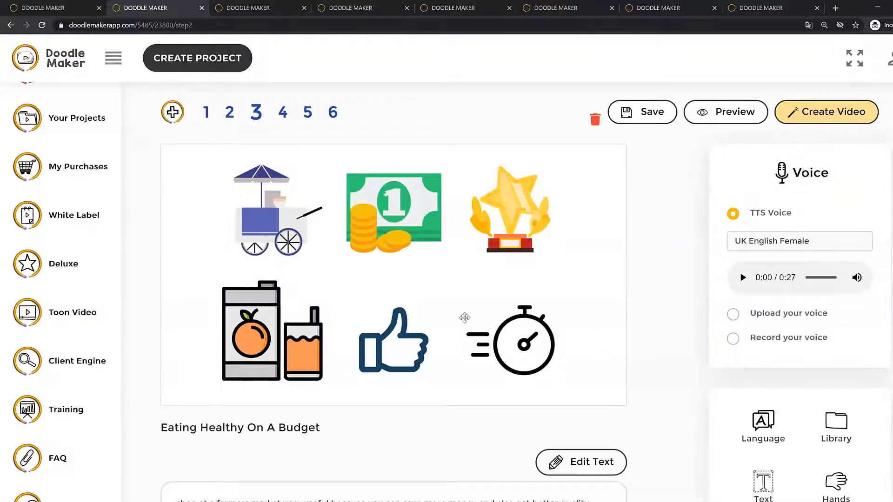
{"action": "left_click", "coordinate": [746, 244]}
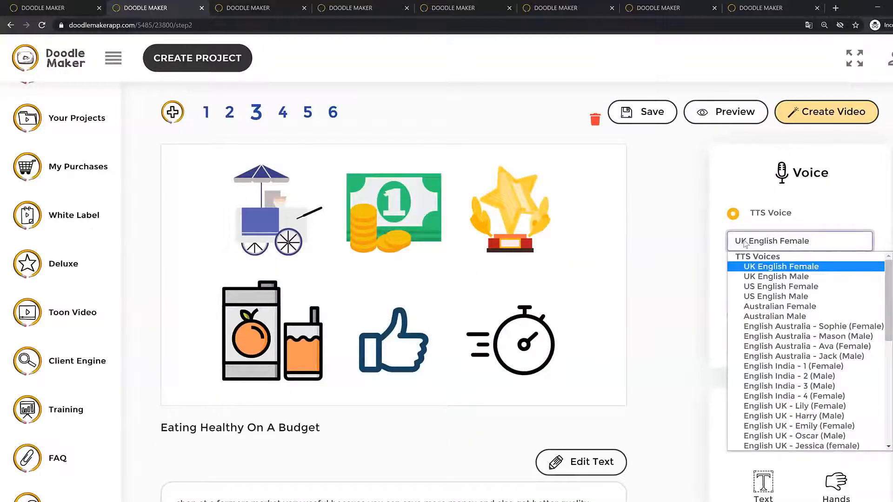
{"action": "left_click", "coordinate": [703, 315]}
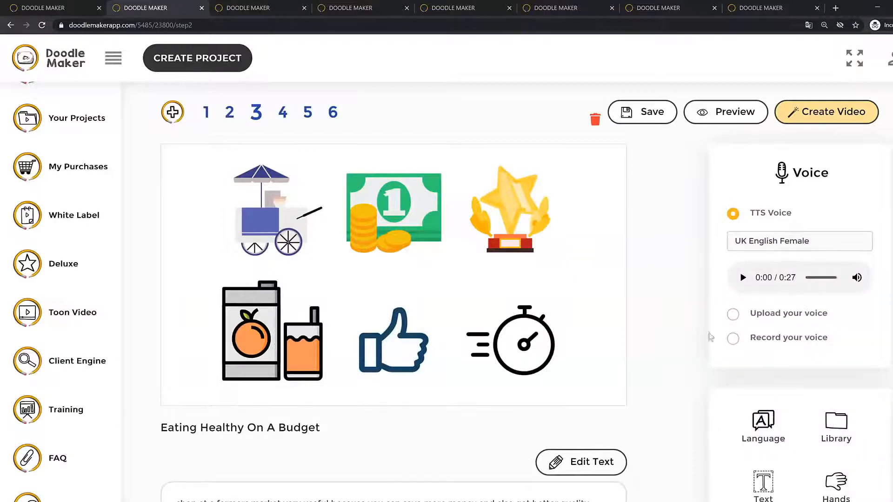
Search the IconFinder library for "farm" and browse the icons
{"action": "left_click", "coordinate": [833, 424]}
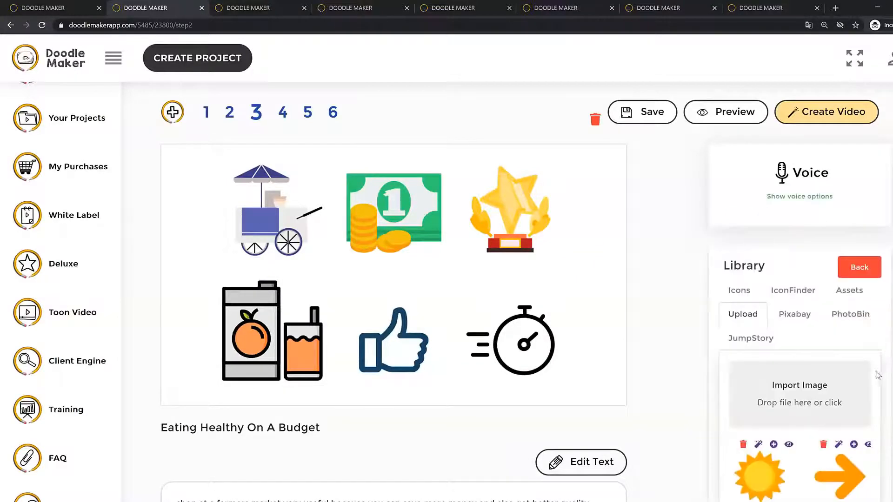
{"action": "left_click", "coordinate": [750, 293]}
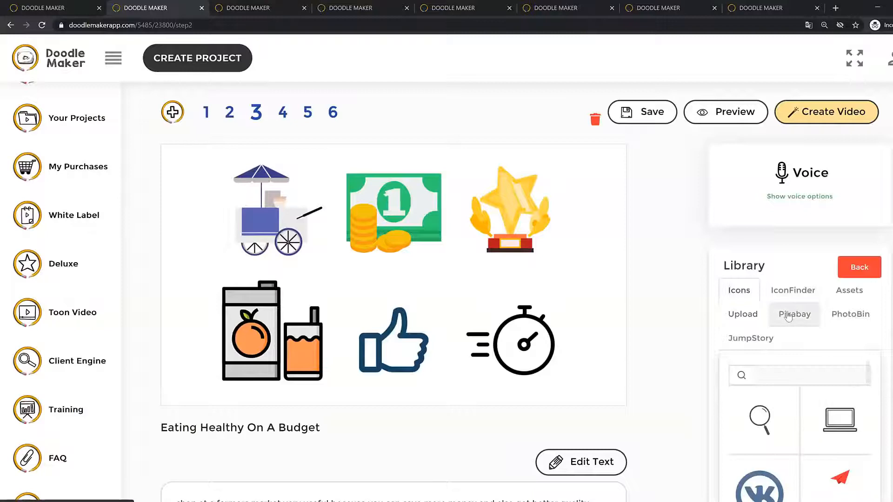
{"action": "left_click", "coordinate": [793, 290]}
{"action": "left_click", "coordinate": [796, 371]}
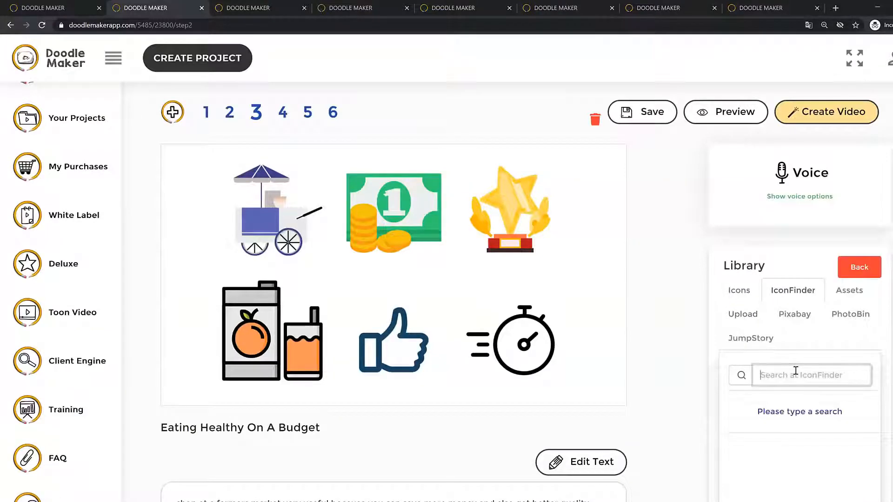
{"action": "type", "text": "farm"}
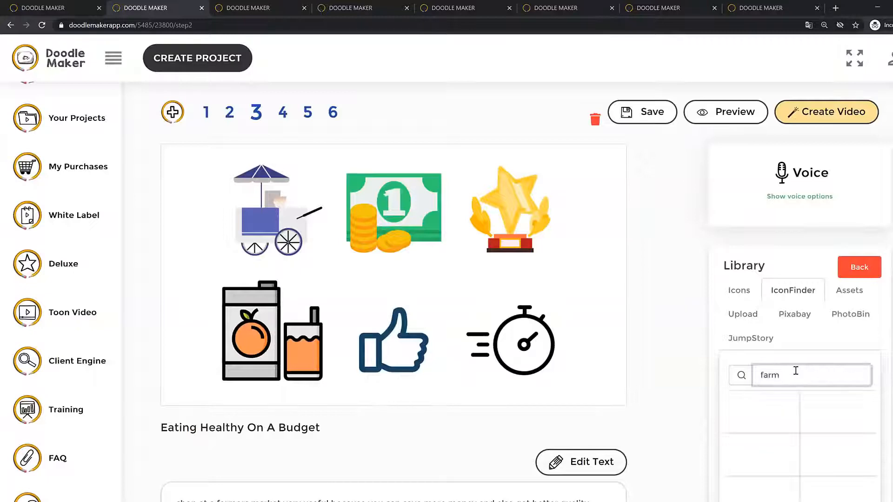
{"action": "scroll", "coordinate": [843, 430], "scroll_direction": "down", "scroll_amount": 5}
{"action": "scroll", "coordinate": [843, 430], "scroll_direction": "up", "scroll_amount": 5}
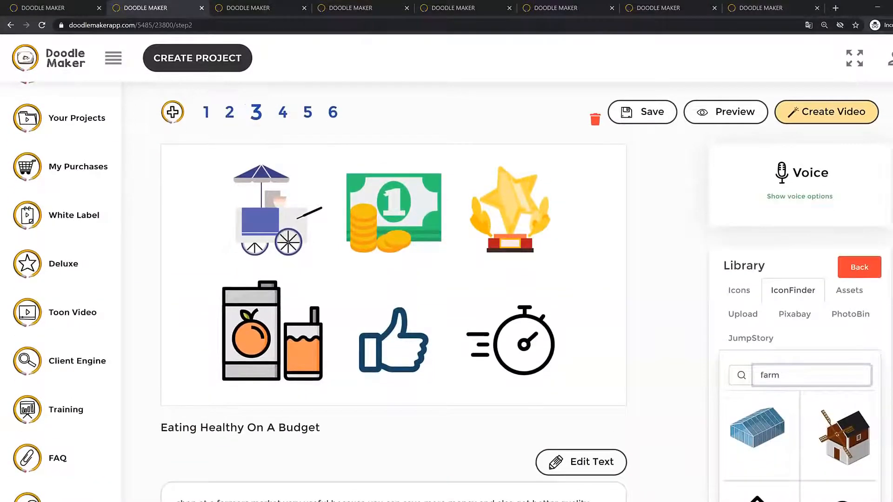
Search the IconFinder library for "doctor" and browse the icons
{"action": "double_click", "coordinate": [796, 368]}
{"action": "type", "text": "dc"}
{"action": "key", "text": "Return"}
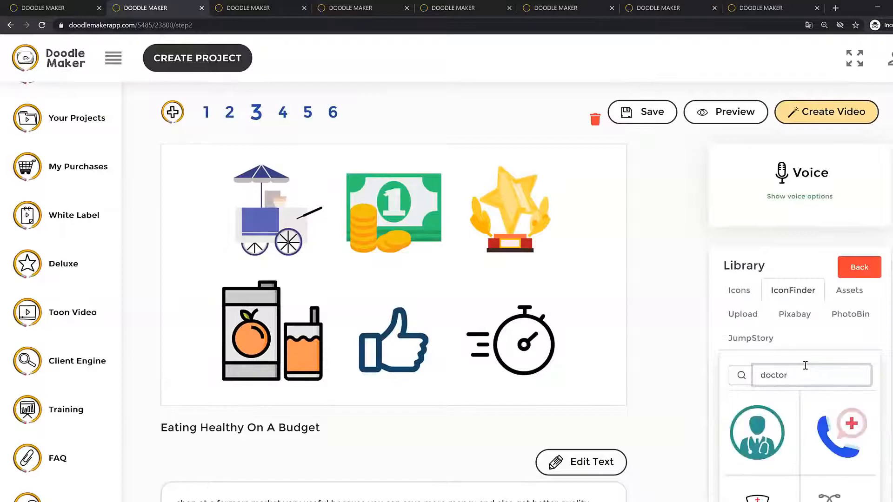
{"action": "scroll", "coordinate": [824, 443], "scroll_direction": "down", "scroll_amount": 5}
{"action": "scroll", "coordinate": [824, 444], "scroll_direction": "down", "scroll_amount": 1}
{"action": "scroll", "coordinate": [817, 444], "scroll_direction": "up", "scroll_amount": 8}
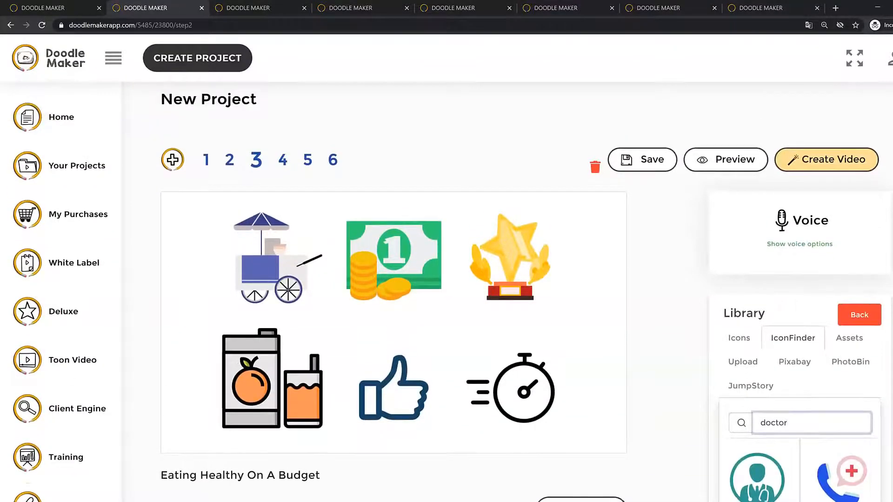
{"action": "scroll", "coordinate": [787, 375], "scroll_direction": "down", "scroll_amount": 1}
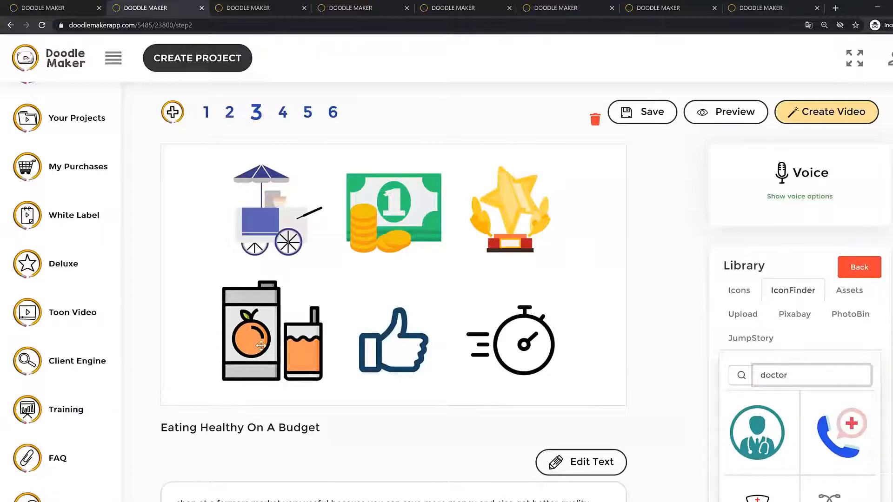
{"action": "scroll", "coordinate": [582, 339], "scroll_direction": "down", "scroll_amount": 1}
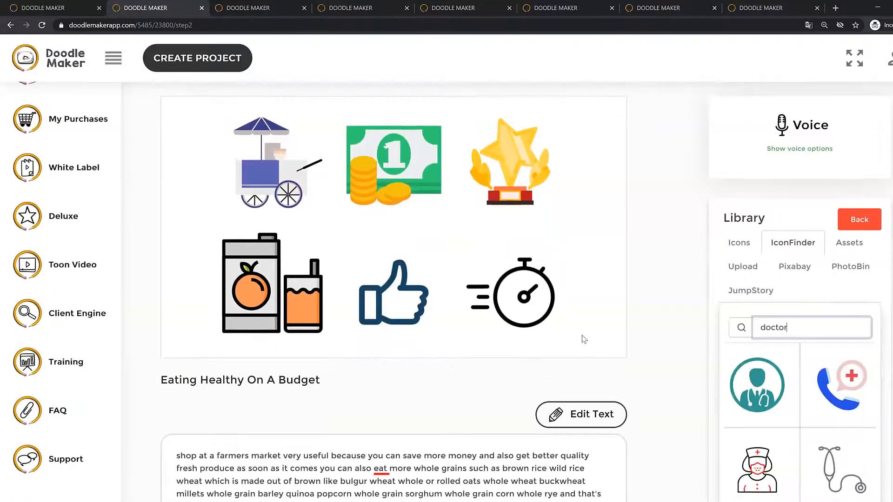
{"action": "scroll", "coordinate": [582, 339], "scroll_direction": "up", "scroll_amount": 1}
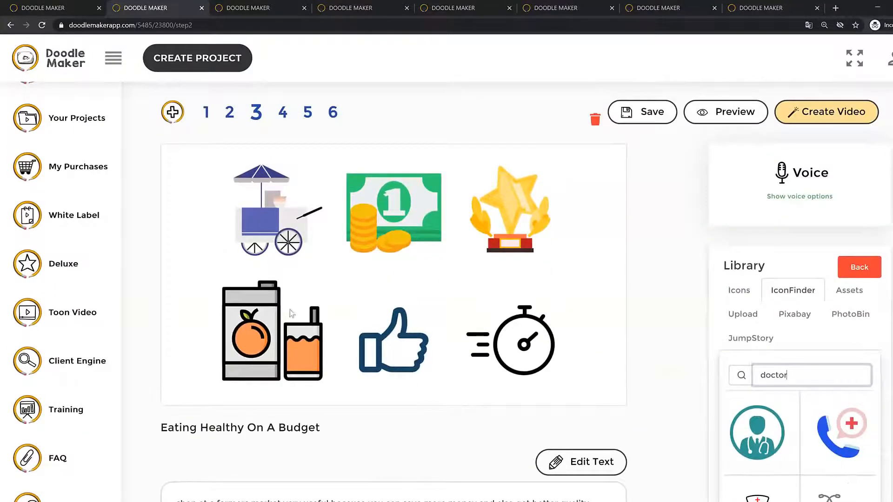
Browse the outline character drawings in the Chars category of the Assets library
{"action": "left_click", "coordinate": [849, 290]}
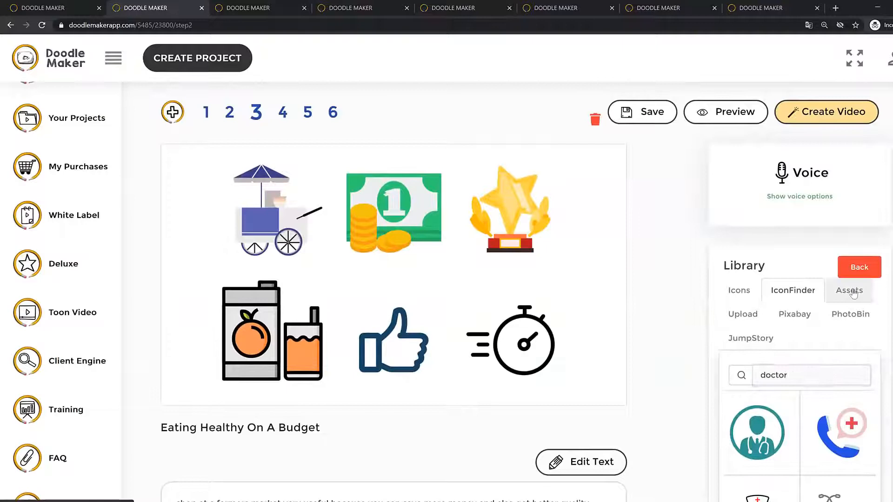
{"action": "left_click", "coordinate": [788, 372]}
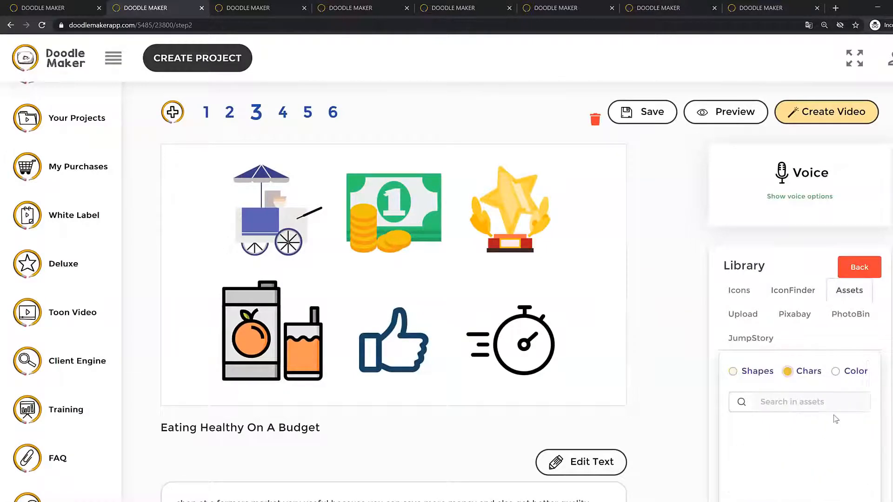
{"action": "scroll", "coordinate": [845, 413], "scroll_direction": "down", "scroll_amount": 3}
{"action": "scroll", "coordinate": [845, 413], "scroll_direction": "up", "scroll_amount": 5}
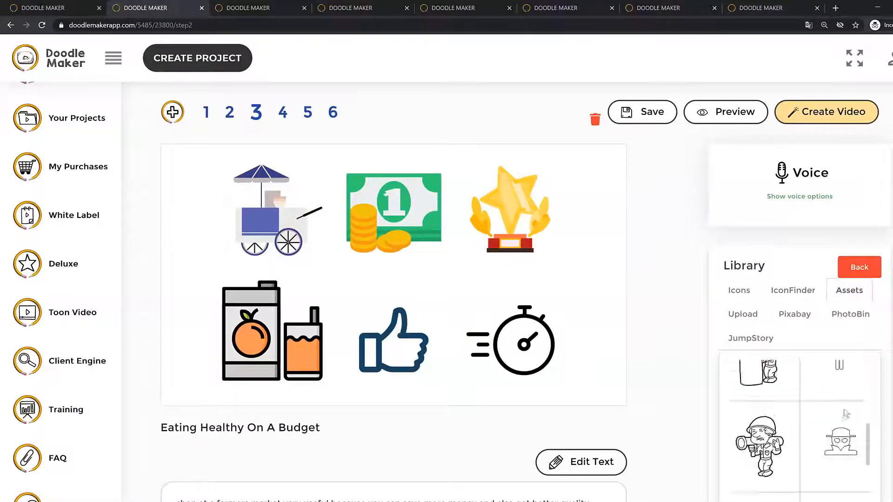
Browse the Color category of the Assets library and load more illustrations to look through
{"action": "scroll", "coordinate": [837, 386], "scroll_direction": "down", "scroll_amount": 5}
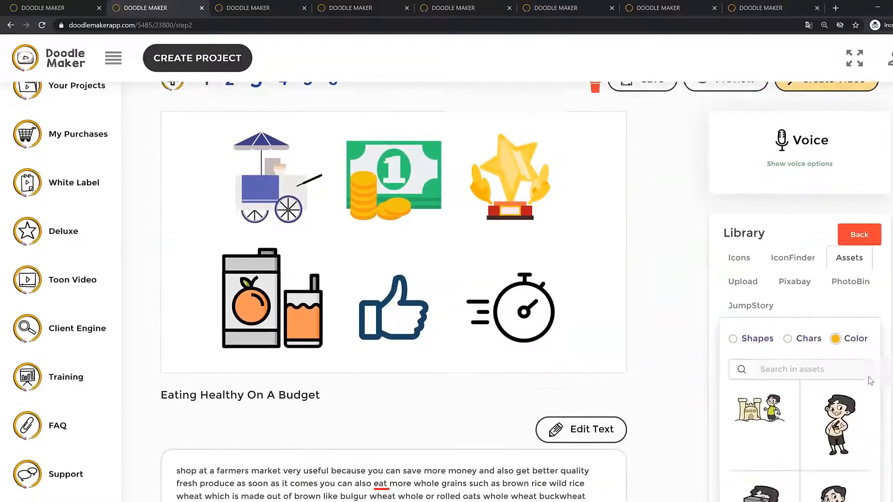
{"action": "scroll", "coordinate": [822, 392], "scroll_direction": "down", "scroll_amount": 2}
{"action": "scroll", "coordinate": [822, 392], "scroll_direction": "down", "scroll_amount": 2}
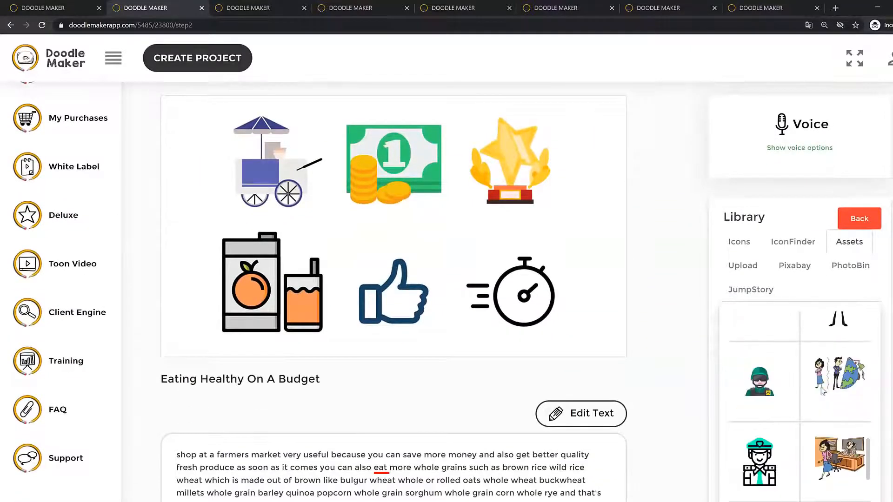
{"action": "scroll", "coordinate": [822, 392], "scroll_direction": "down", "scroll_amount": 6}
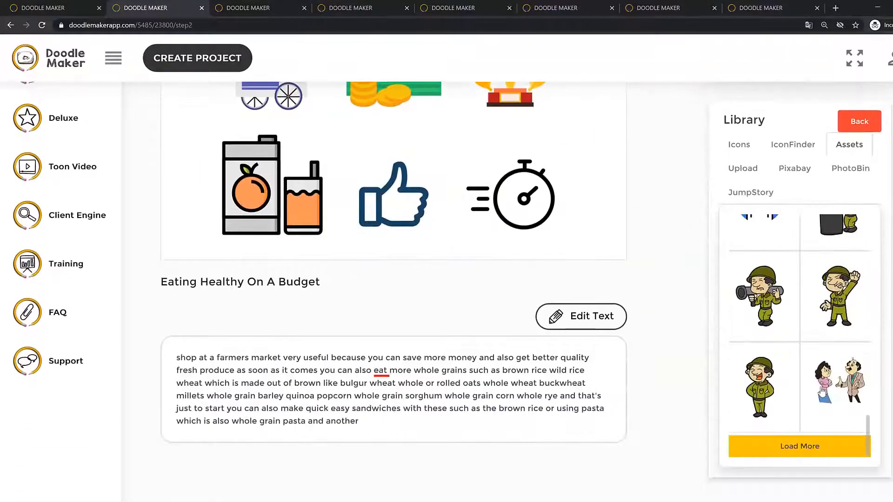
{"action": "left_click", "coordinate": [814, 441]}
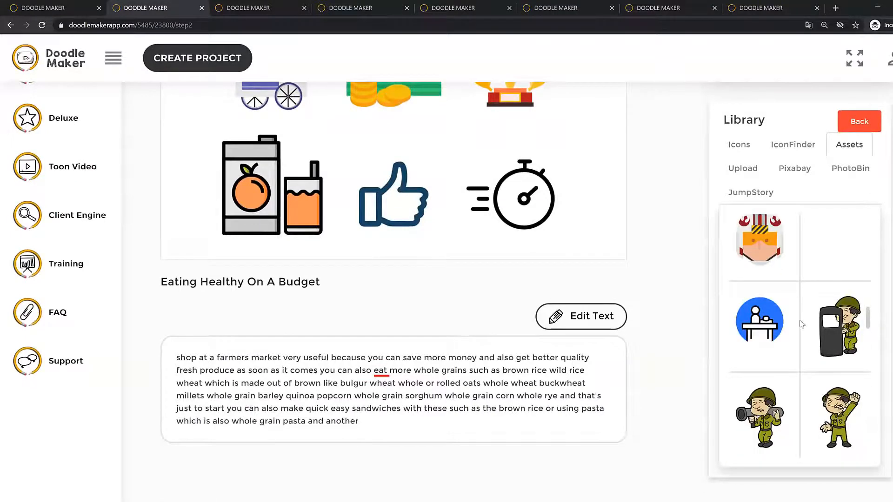
{"action": "scroll", "coordinate": [857, 342], "scroll_direction": "down", "scroll_amount": 3}
{"action": "scroll", "coordinate": [855, 343], "scroll_direction": "down", "scroll_amount": 4}
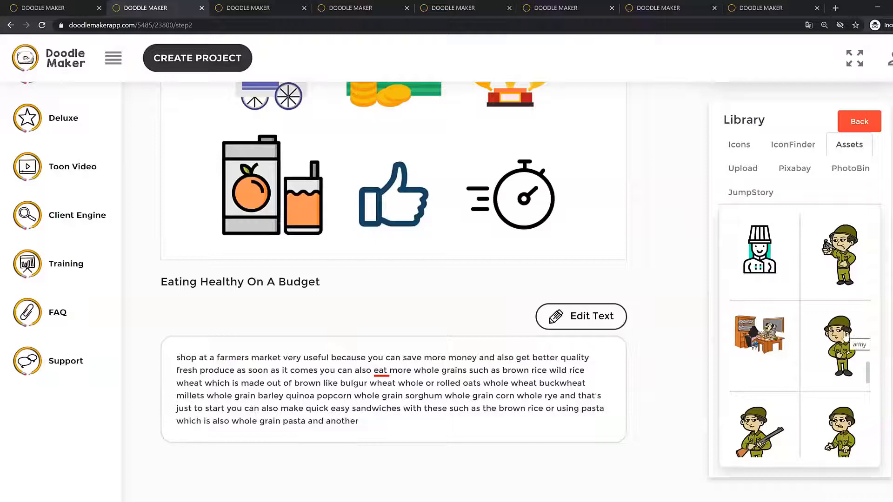
{"action": "scroll", "coordinate": [846, 334], "scroll_direction": "down", "scroll_amount": 5}
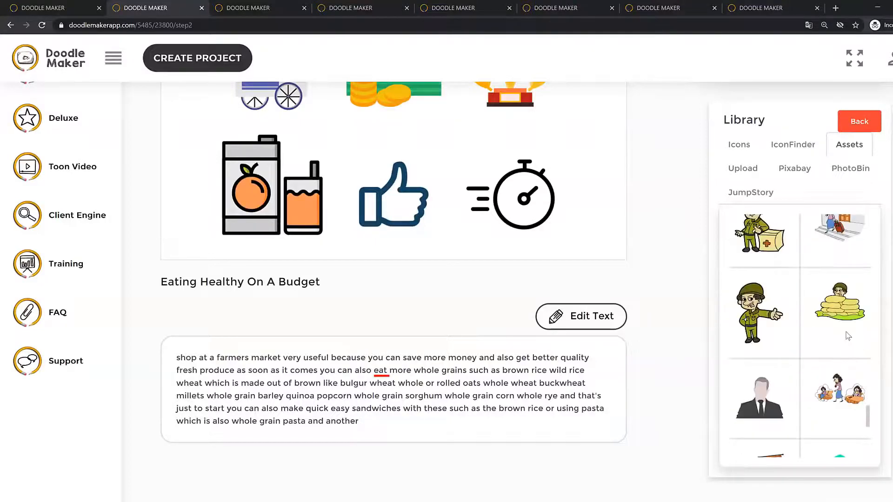
{"action": "scroll", "coordinate": [848, 336], "scroll_direction": "down", "scroll_amount": 6}
{"action": "left_click", "coordinate": [842, 396]}
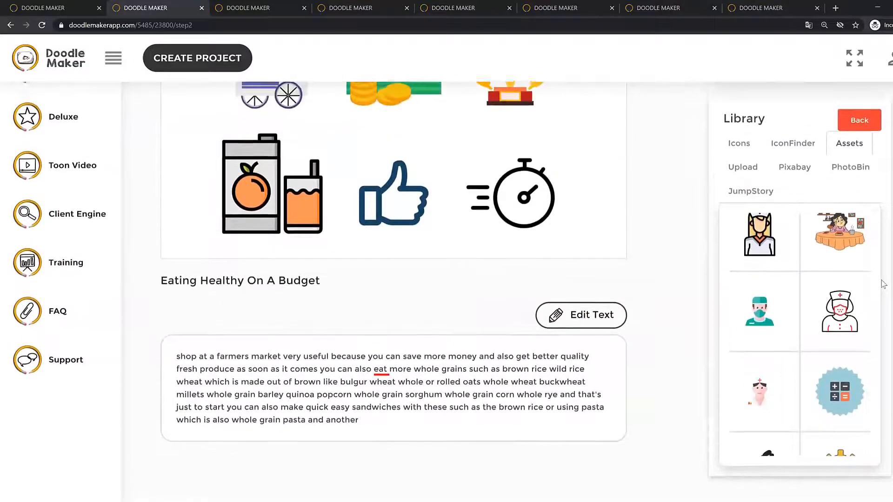
{"action": "scroll", "coordinate": [800, 335], "scroll_direction": "down", "scroll_amount": 5}
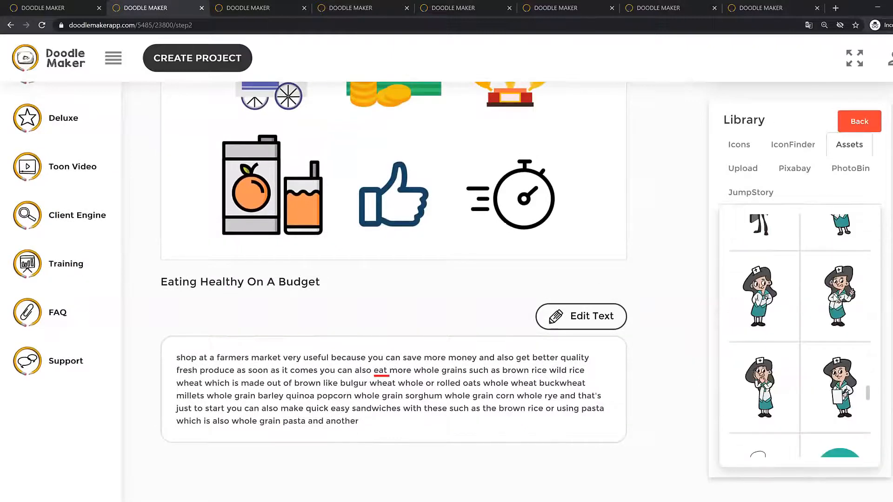
{"action": "scroll", "coordinate": [835, 299], "scroll_direction": "down", "scroll_amount": 2}
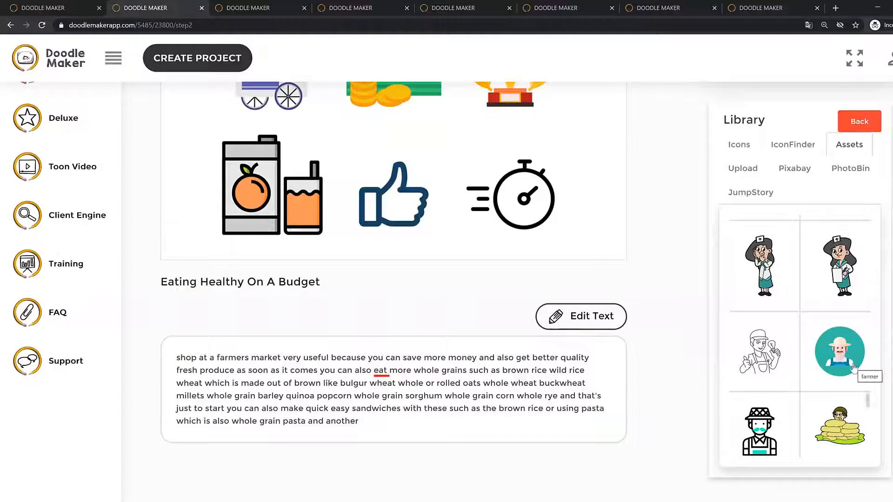
{"action": "scroll", "coordinate": [837, 354], "scroll_direction": "down", "scroll_amount": 3}
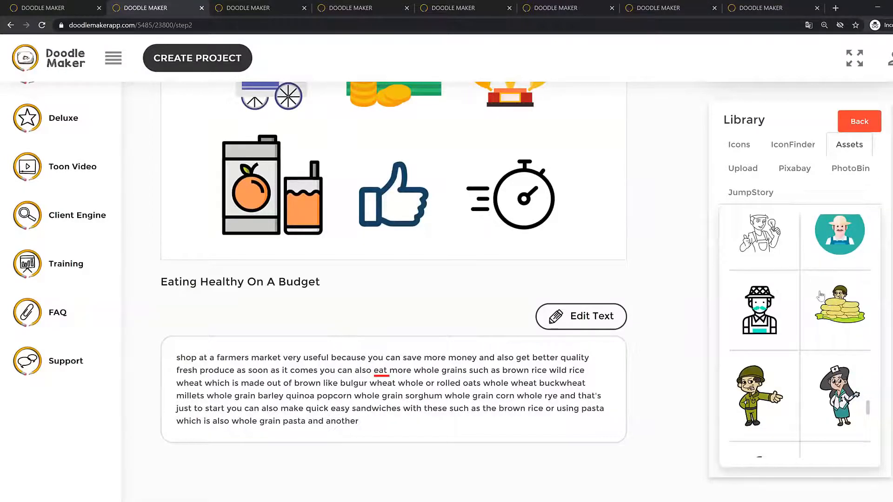
{"action": "scroll", "coordinate": [844, 254], "scroll_direction": "down", "scroll_amount": 5}
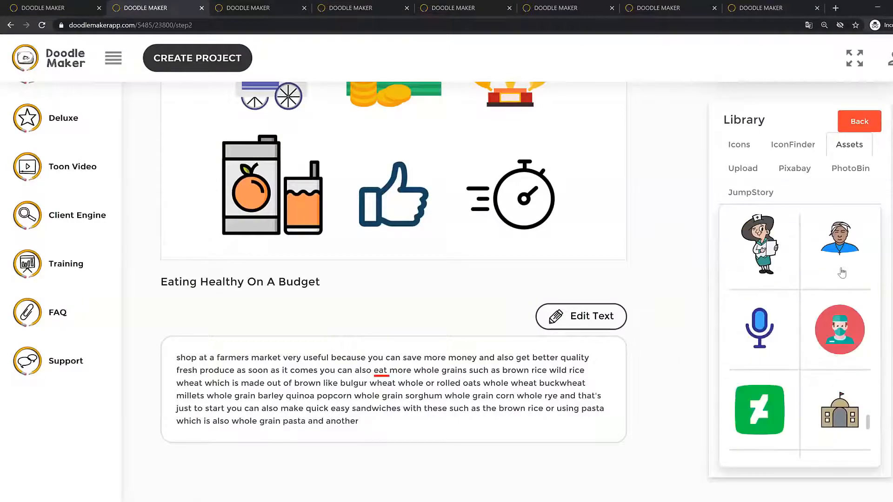
{"action": "scroll", "coordinate": [842, 272], "scroll_direction": "down", "scroll_amount": 10}
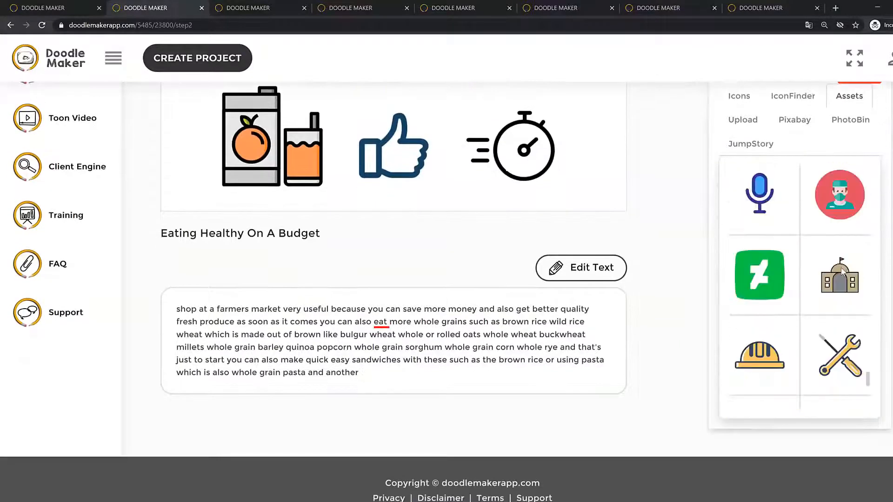
{"action": "scroll", "coordinate": [851, 276], "scroll_direction": "up", "scroll_amount": 5}
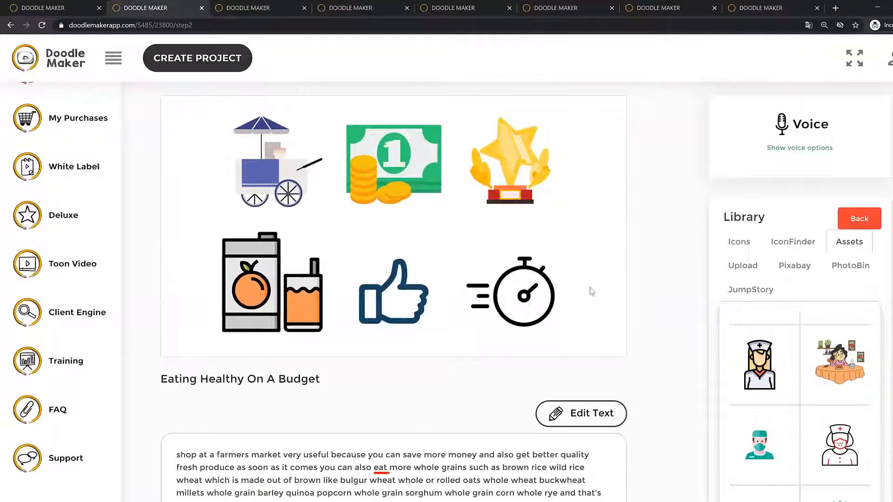
Try the coloured illustration of a worried woman at a table on slide 3, enlarged over the icons, and delete it
{"action": "left_click", "coordinate": [840, 370]}
{"action": "left_click_drag", "start_coordinate": [346, 238], "coordinate": [514, 286]}
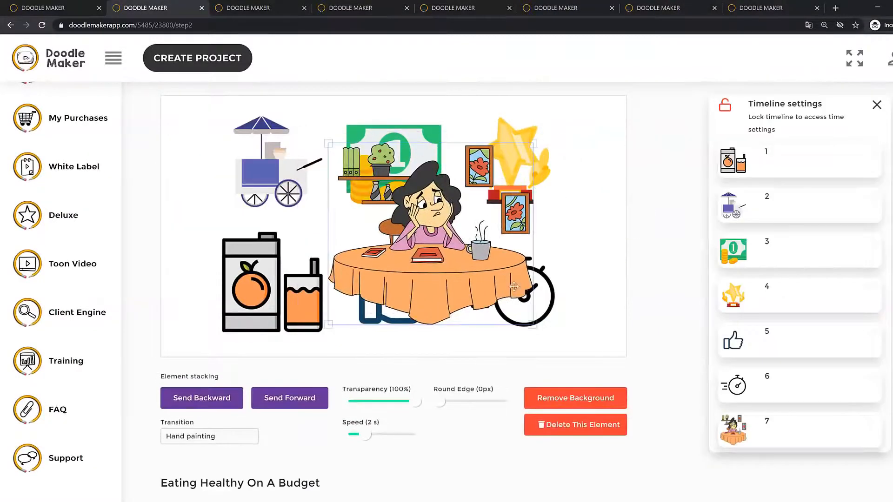
{"action": "left_click_drag", "start_coordinate": [533, 325], "coordinate": [564, 355]}
{"action": "mouse_move", "coordinate": [511, 260]}
{"action": "left_mouse_down"}
{"action": "mouse_move", "coordinate": [385, 209]}
{"action": "mouse_move", "coordinate": [515, 249]}
{"action": "left_mouse_up"}
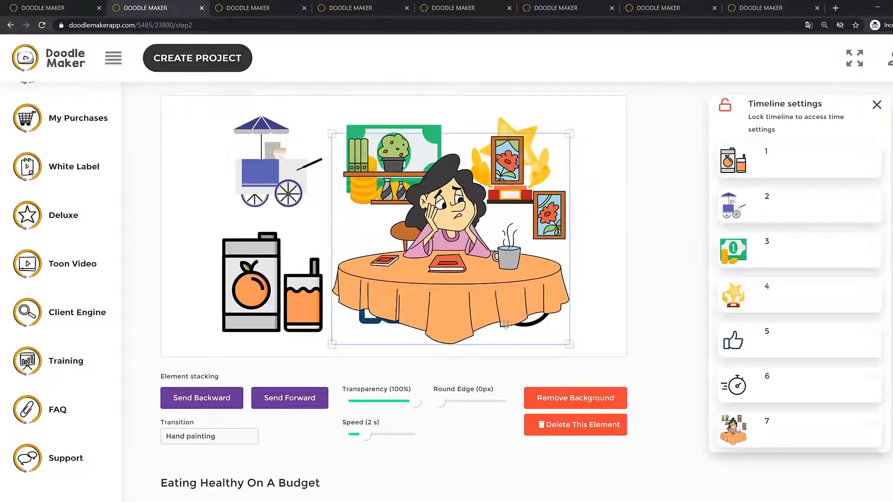
{"action": "left_click", "coordinate": [580, 424]}
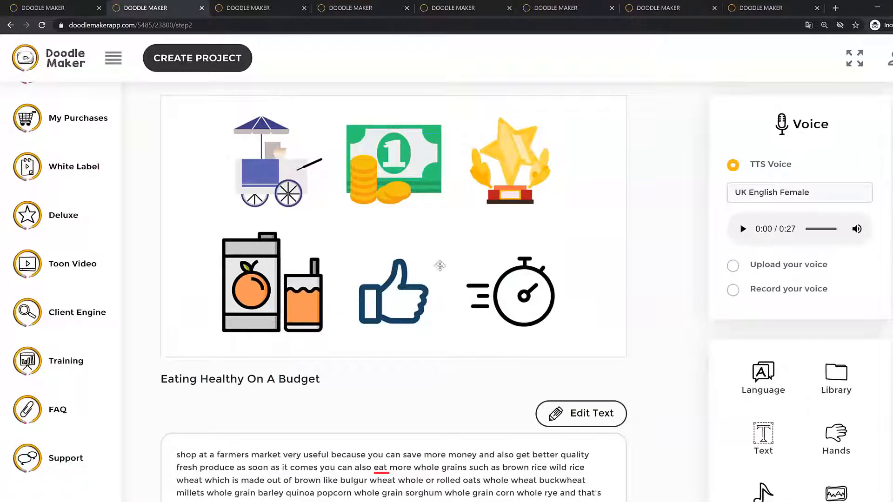
Nudge the juice icon on slide 3 slightly up and to the right, and deselect it
{"action": "scroll", "coordinate": [650, 271], "scroll_direction": "up", "scroll_amount": 1}
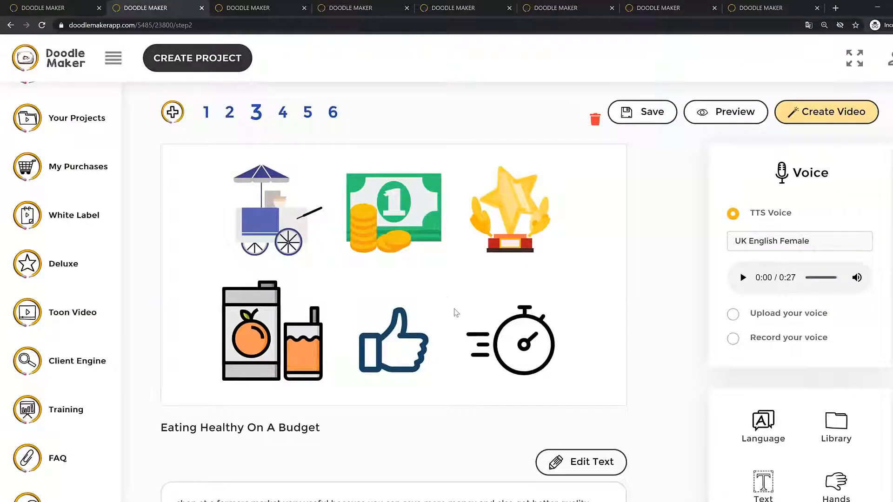
{"action": "left_click_drag", "start_coordinate": [289, 317], "coordinate": [294, 315]}
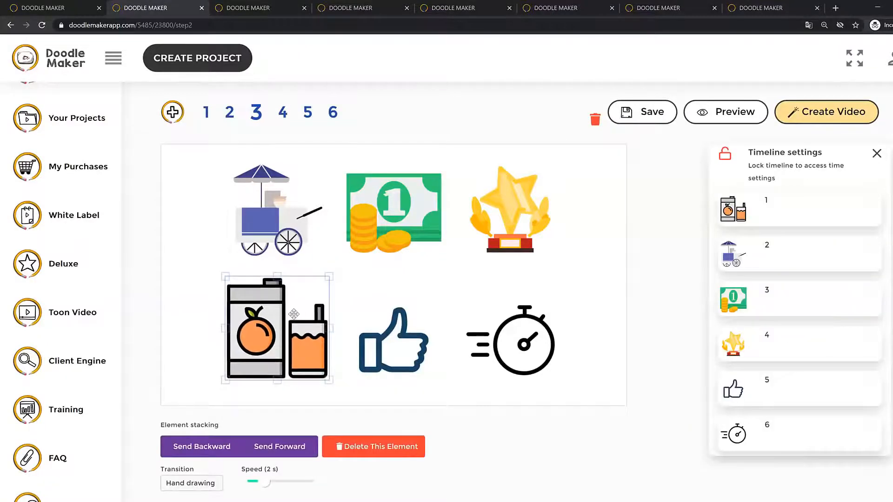
{"action": "left_click", "coordinate": [348, 297]}
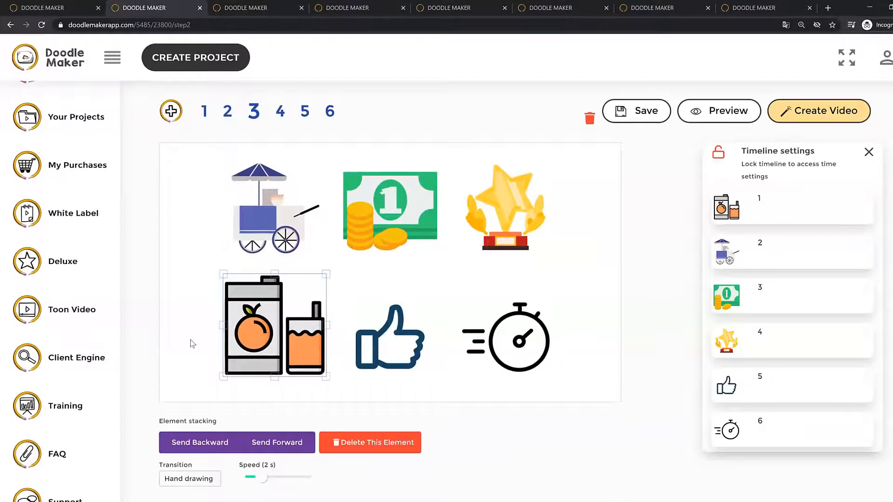
{"action": "left_click", "coordinate": [192, 344]}
Set slide 3's text-to-speech voice to English US - Henry (Male)
{"action": "left_click", "coordinate": [829, 240]}
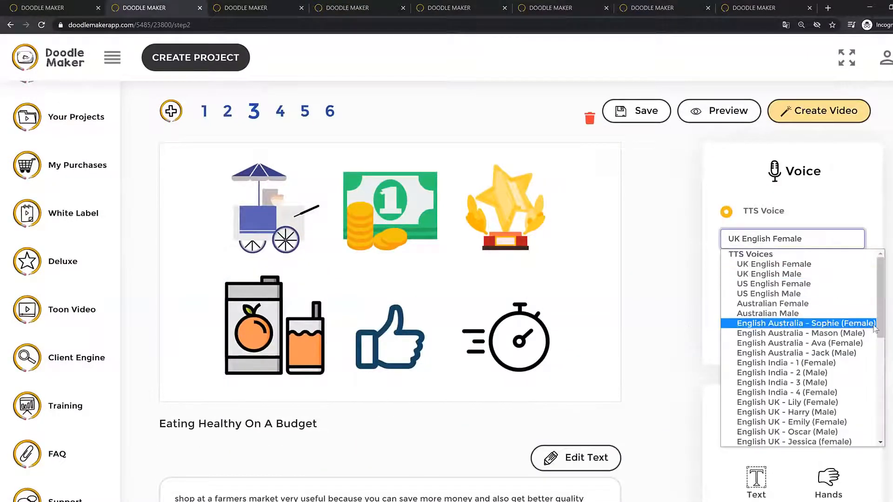
{"action": "left_click_drag", "start_coordinate": [881, 329], "coordinate": [882, 365]}
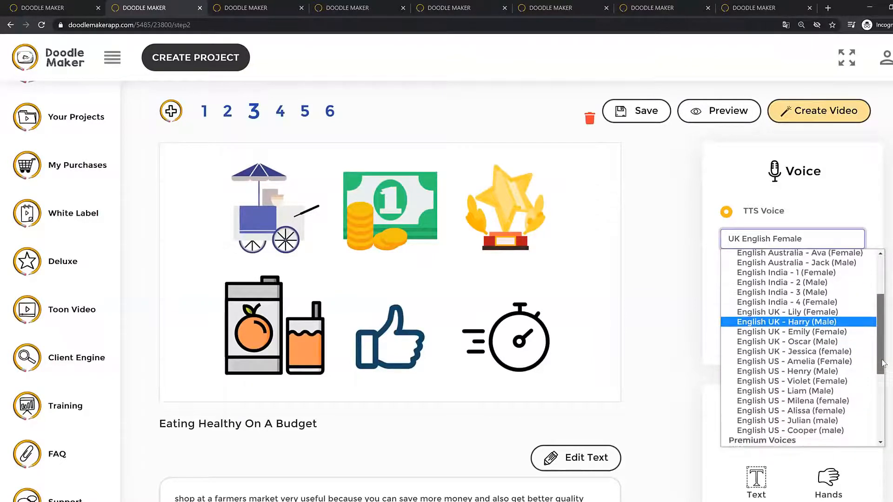
{"action": "left_click", "coordinate": [791, 385]}
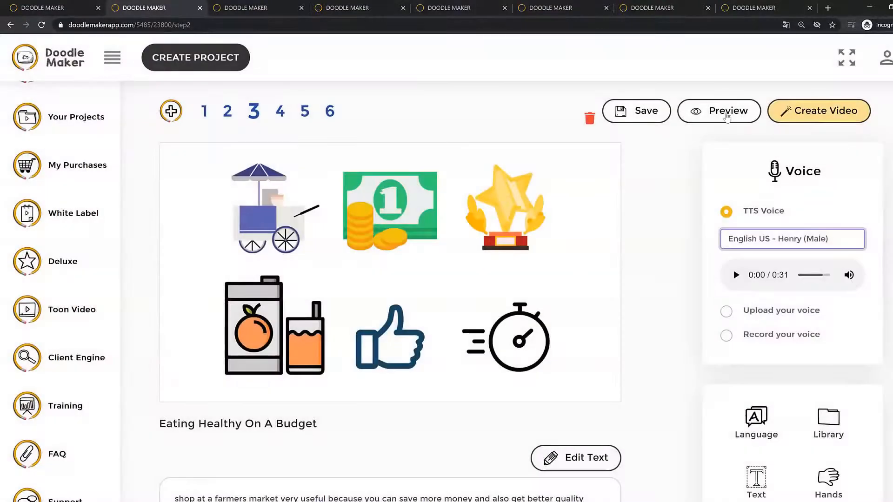
Preview slide 3 with its voiceover, pause partway through and close the preview
{"action": "left_click", "coordinate": [727, 114]}
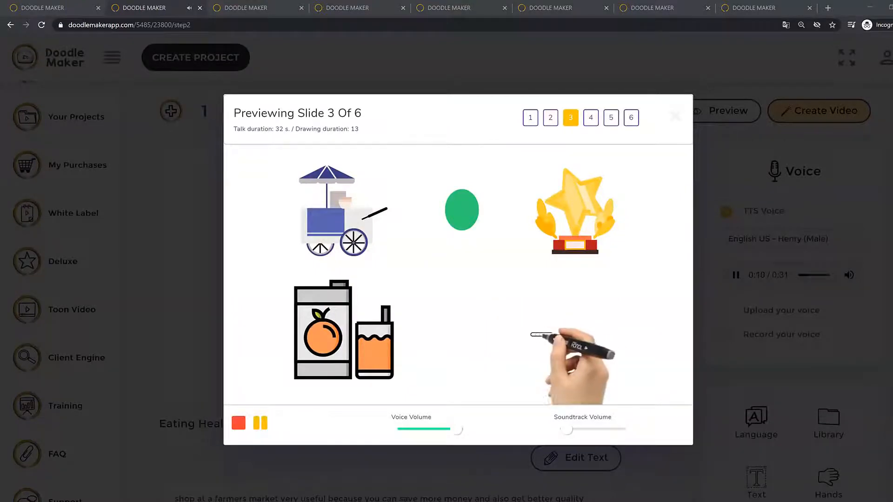
{"action": "left_click", "coordinate": [261, 423]}
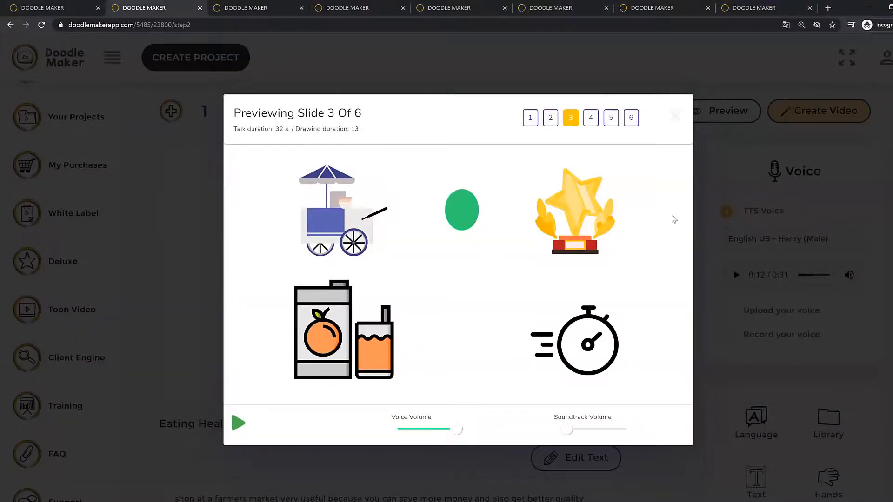
{"action": "left_click", "coordinate": [736, 176]}
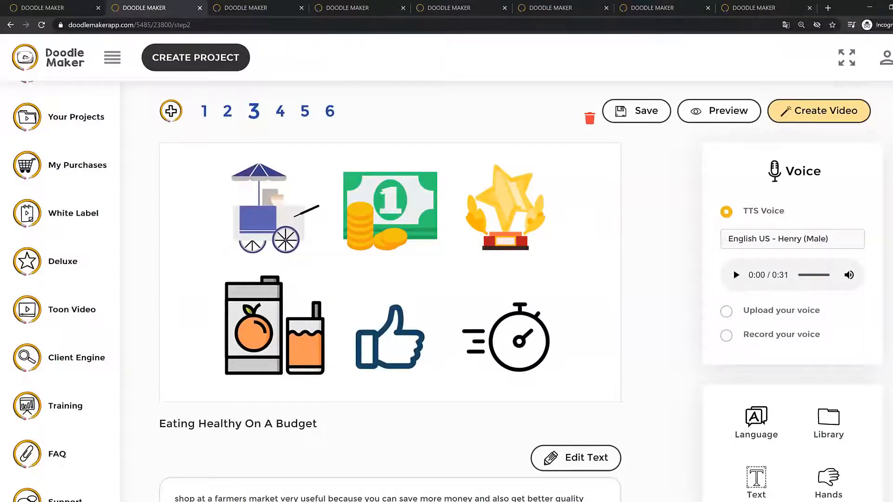
{"action": "mouse_move", "coordinate": [196, 97]}
{"action": "left_mouse_down"}
{"action": "mouse_move", "coordinate": [310, 80]}
{"action": "mouse_move", "coordinate": [372, 115]}
{"action": "mouse_move", "coordinate": [267, 137]}
{"action": "mouse_move", "coordinate": [216, 128]}
{"action": "mouse_move", "coordinate": [190, 87]}
{"action": "left_mouse_up"}
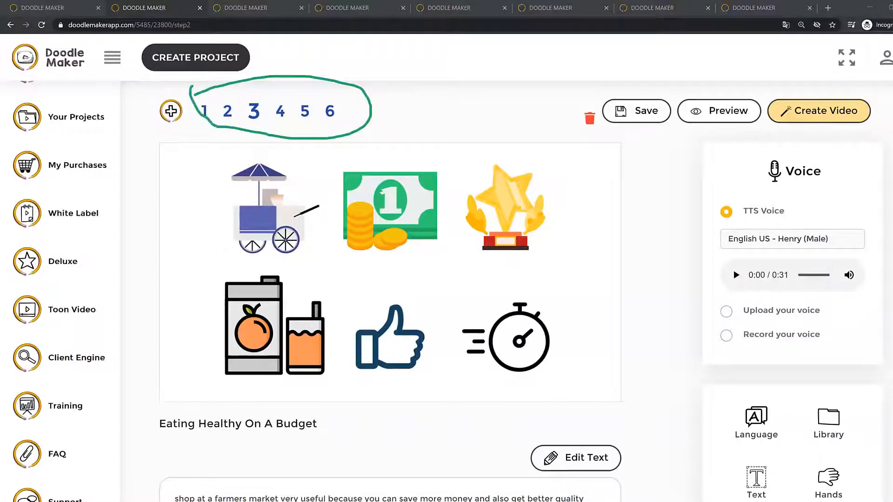
{"action": "key", "text": "Escape"}
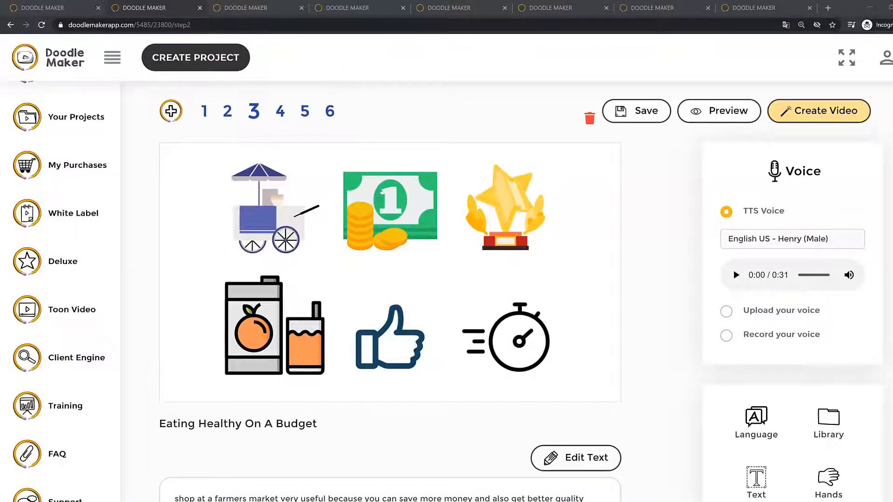
Switch to the dentist project, inspect slide 1's illustrations, look through slides 2 to 5 and return to slide 1
{"action": "left_click", "coordinate": [258, 5]}
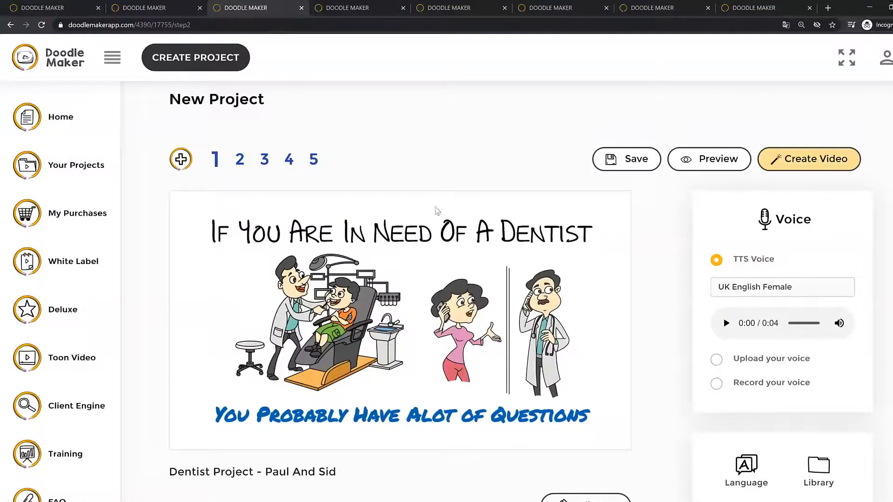
{"action": "left_click", "coordinate": [480, 280]}
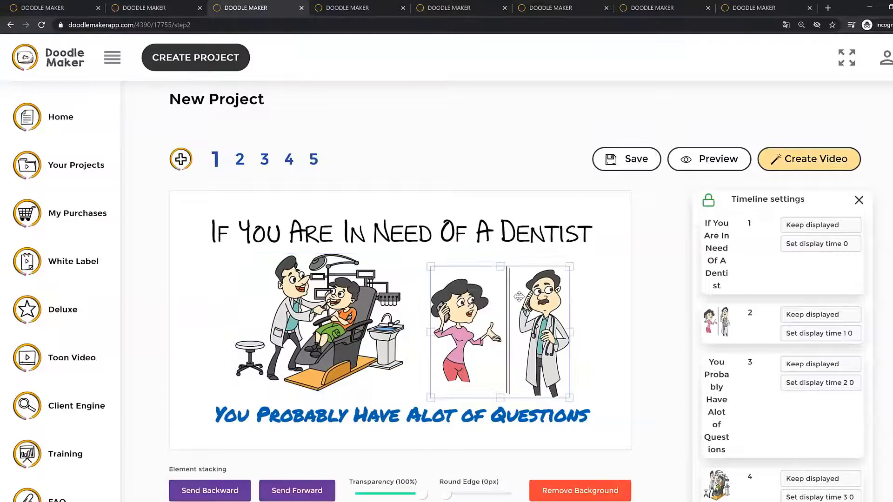
{"action": "left_click", "coordinate": [363, 301]}
{"action": "left_click", "coordinate": [579, 349]}
{"action": "left_click", "coordinate": [511, 278]}
{"action": "left_click", "coordinate": [239, 159]}
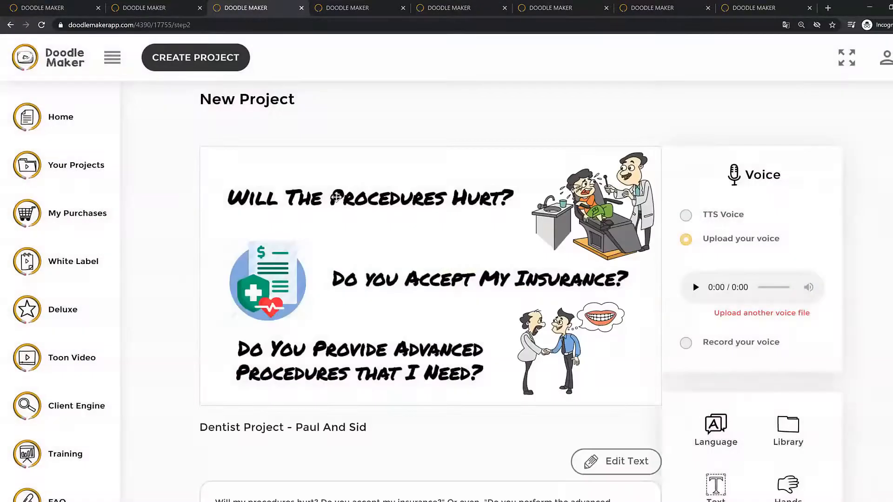
{"action": "left_click", "coordinate": [255, 160]}
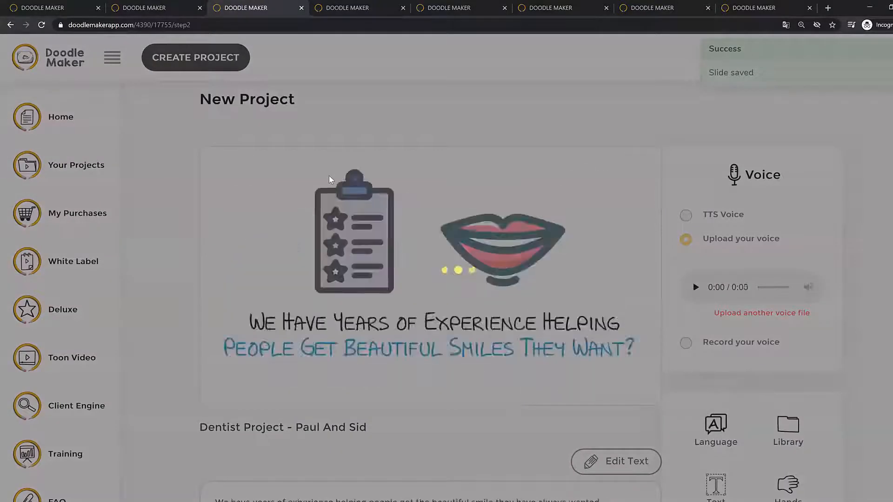
{"action": "left_click", "coordinate": [279, 162]}
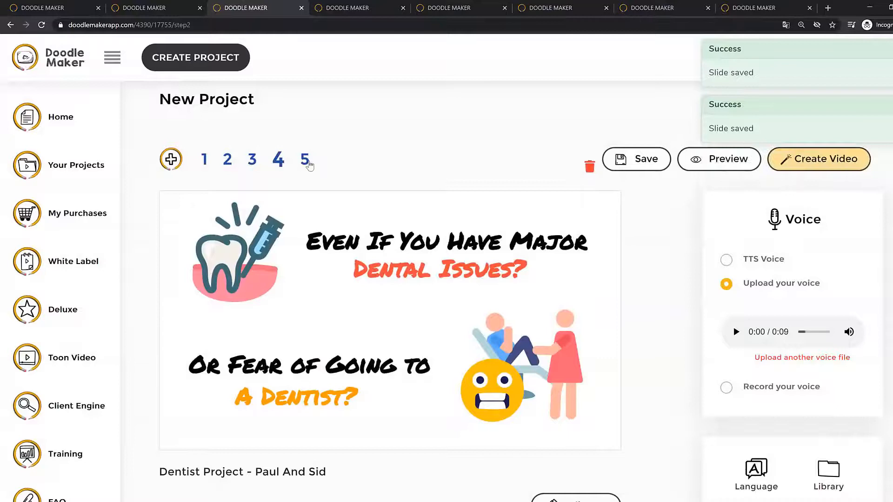
{"action": "left_click", "coordinate": [309, 163]}
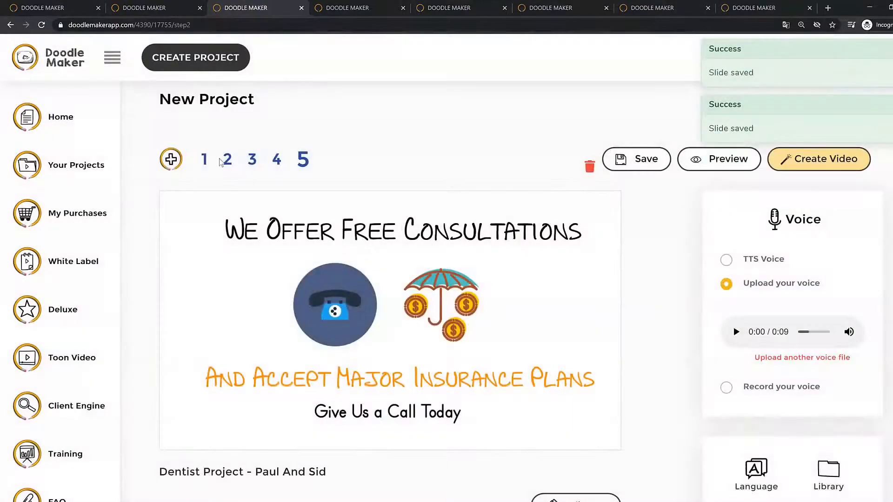
{"action": "left_click", "coordinate": [205, 163]}
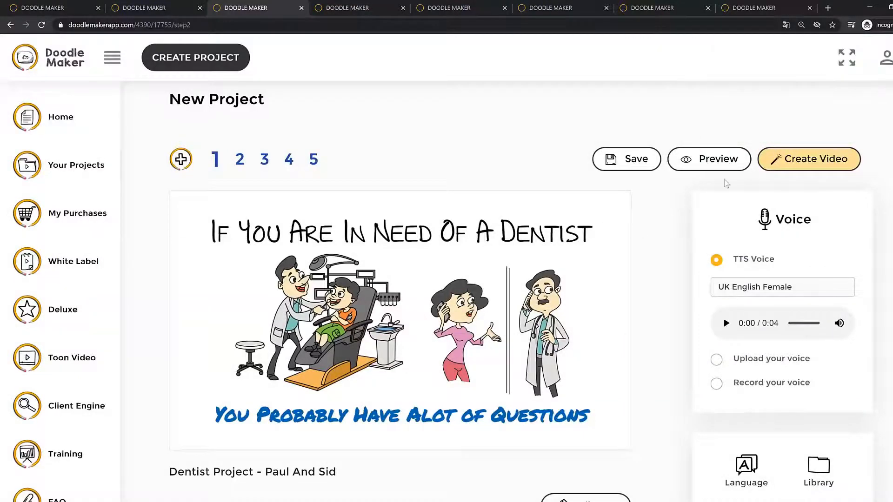
Set slide 1's text-to-speech voice to English UK - Harry (Male) and preview the slide, pausing partway before closing the preview
{"action": "left_click", "coordinate": [804, 287]}
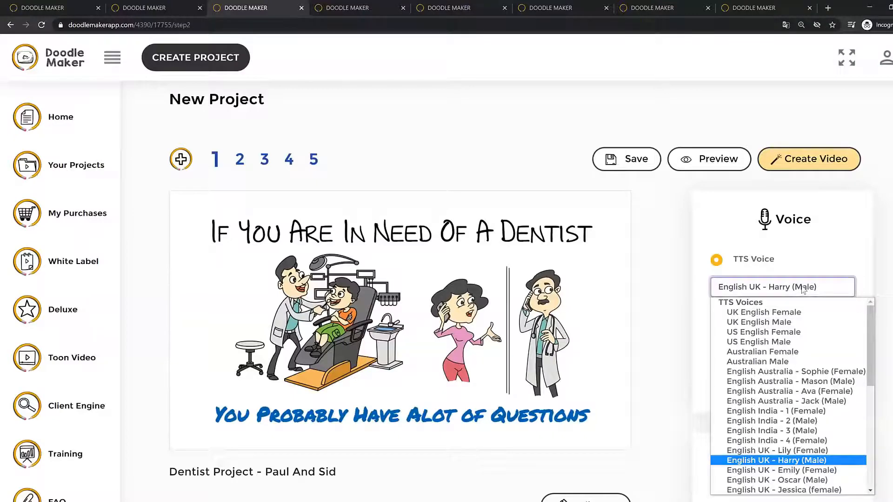
{"action": "left_click", "coordinate": [781, 460]}
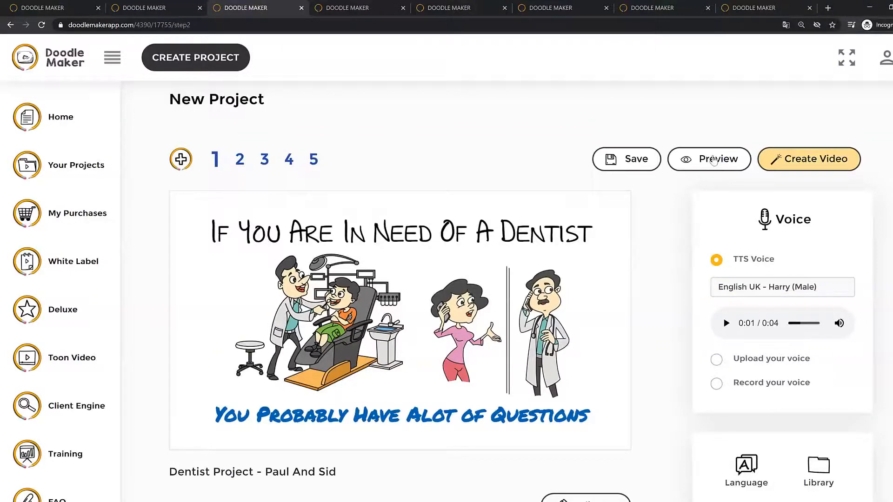
{"action": "left_click", "coordinate": [714, 159]}
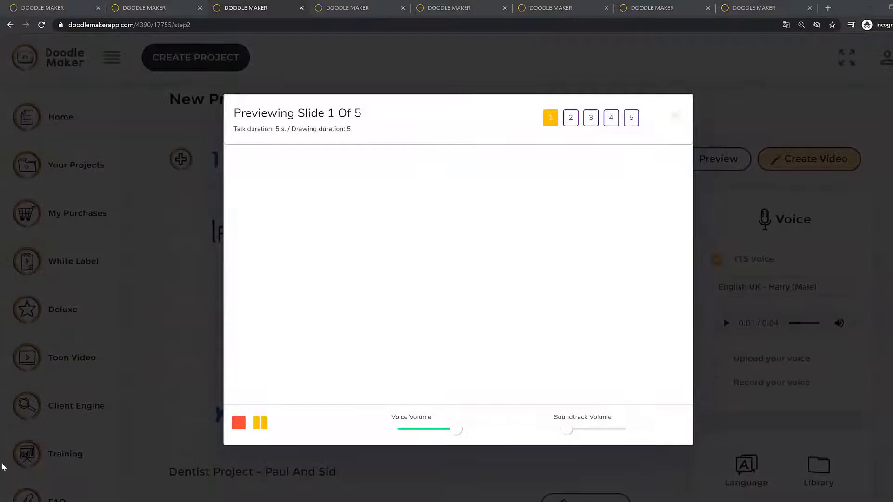
{"action": "left_click", "coordinate": [263, 428]}
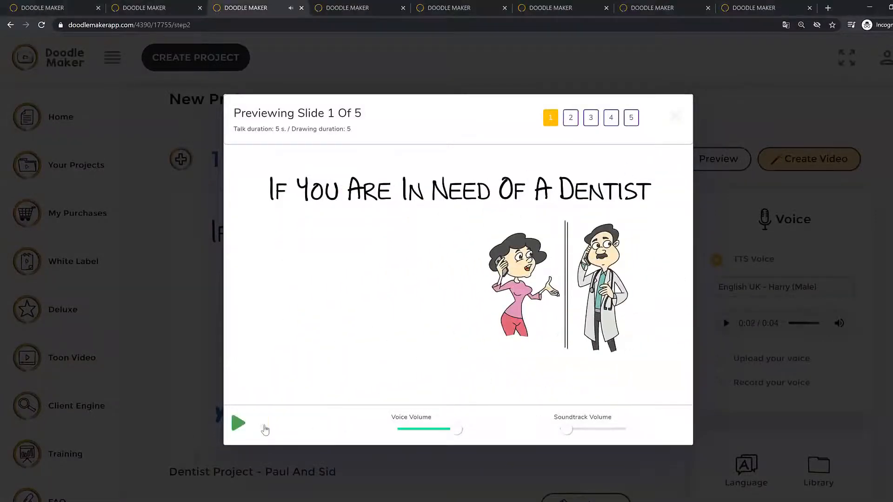
{"action": "left_click", "coordinate": [175, 296]}
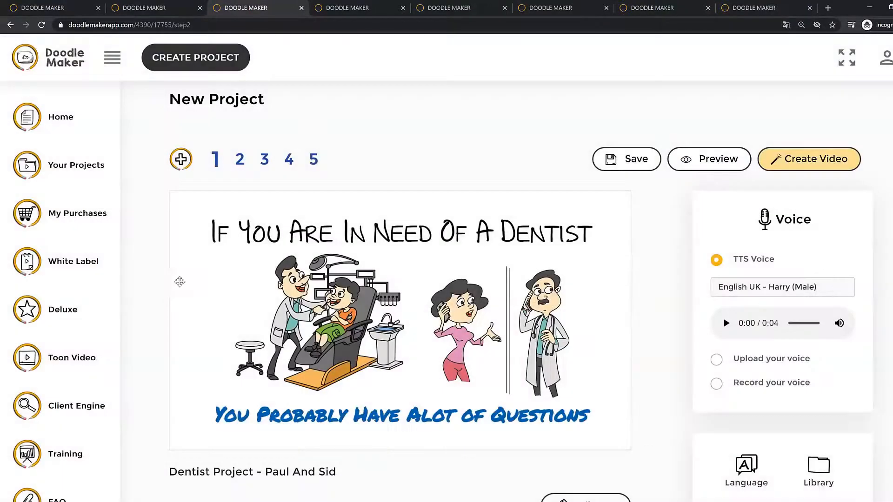
Switch to the real estate project and look through slides 1 to 5
{"action": "left_click", "coordinate": [335, 8]}
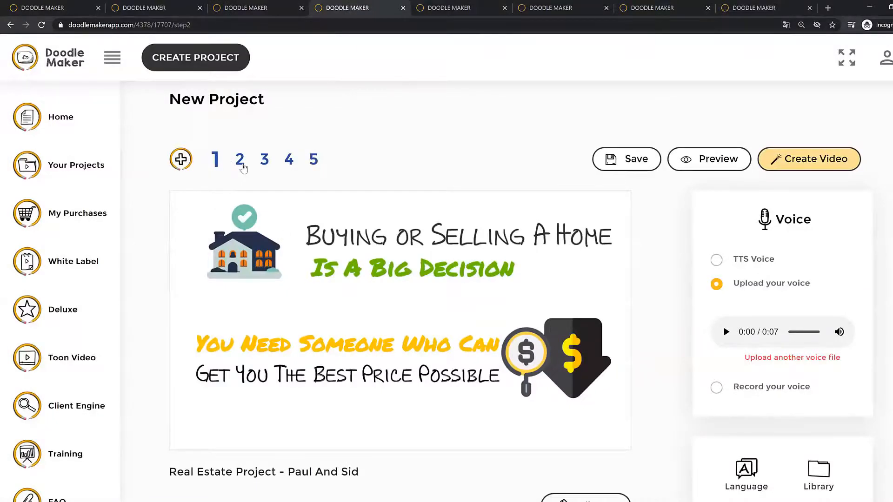
{"action": "left_click", "coordinate": [243, 166]}
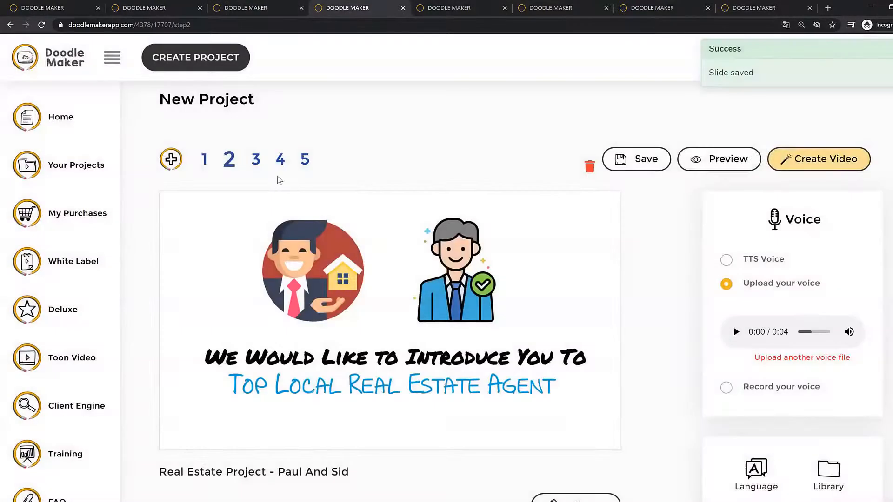
{"action": "left_click", "coordinate": [257, 162]}
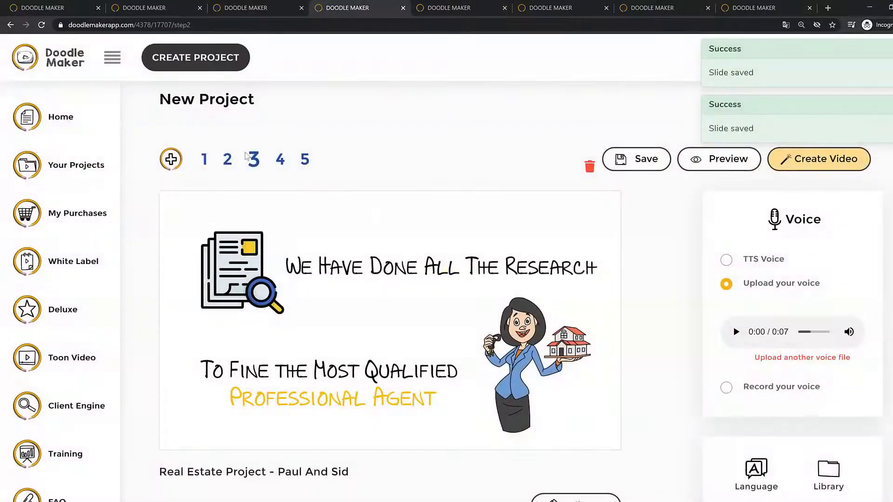
{"action": "left_click", "coordinate": [281, 160]}
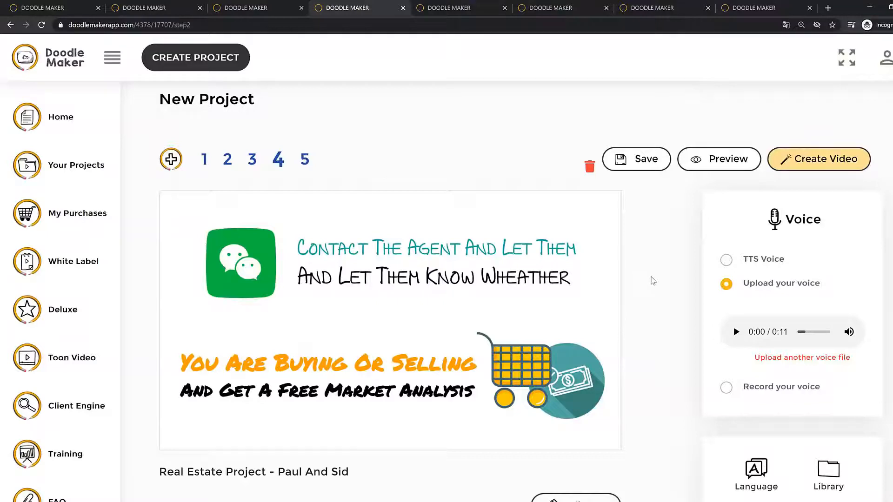
{"action": "left_click", "coordinate": [307, 163]}
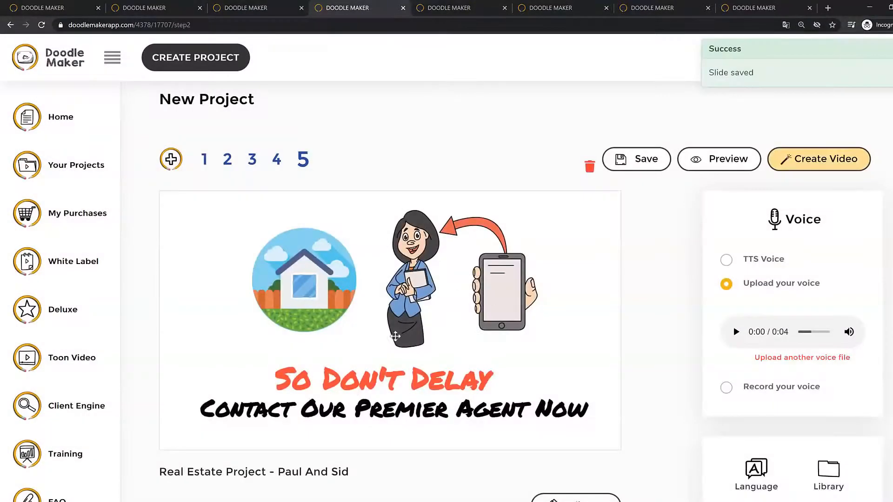
Inspect slide 5's illustrations and review the transition options for the house picture without choosing a different one
{"action": "left_click", "coordinate": [467, 263]}
{"action": "left_click", "coordinate": [344, 272]}
{"action": "left_click", "coordinate": [484, 282]}
{"action": "left_click", "coordinate": [351, 281]}
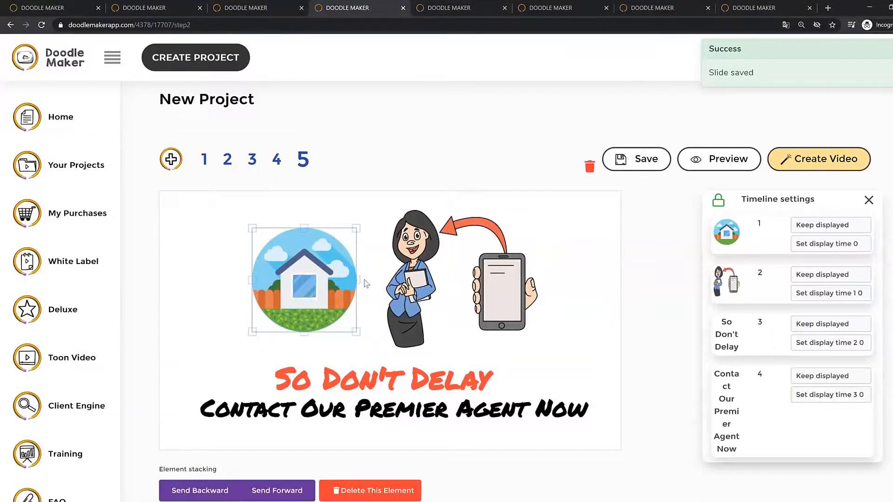
{"action": "scroll", "coordinate": [365, 283], "scroll_direction": "down", "scroll_amount": 1}
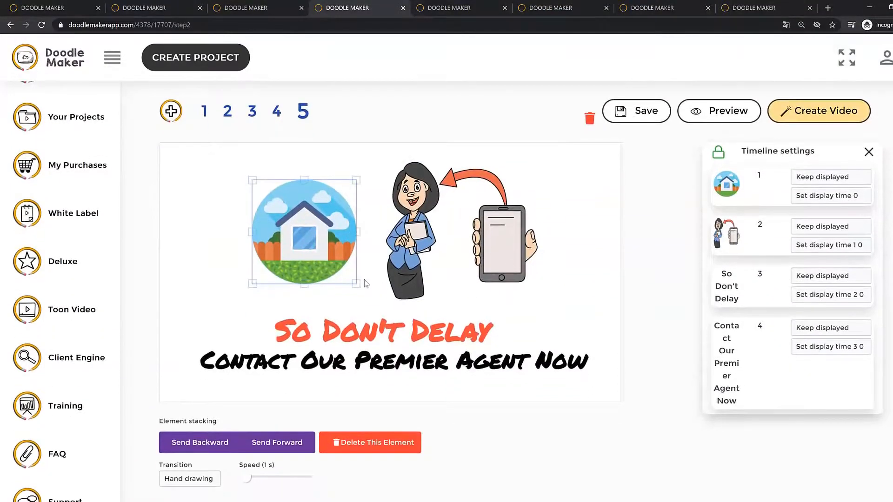
{"action": "left_click", "coordinate": [201, 481]}
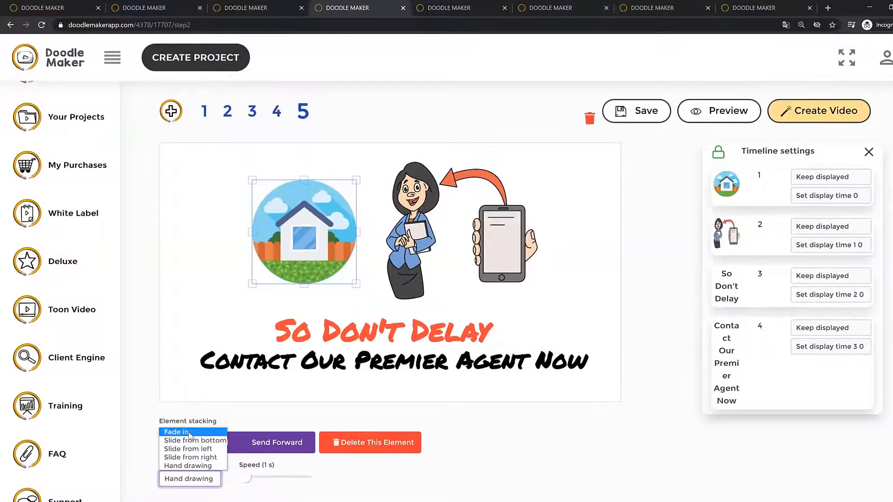
{"action": "left_click", "coordinate": [498, 436]}
{"action": "left_click", "coordinate": [190, 483]}
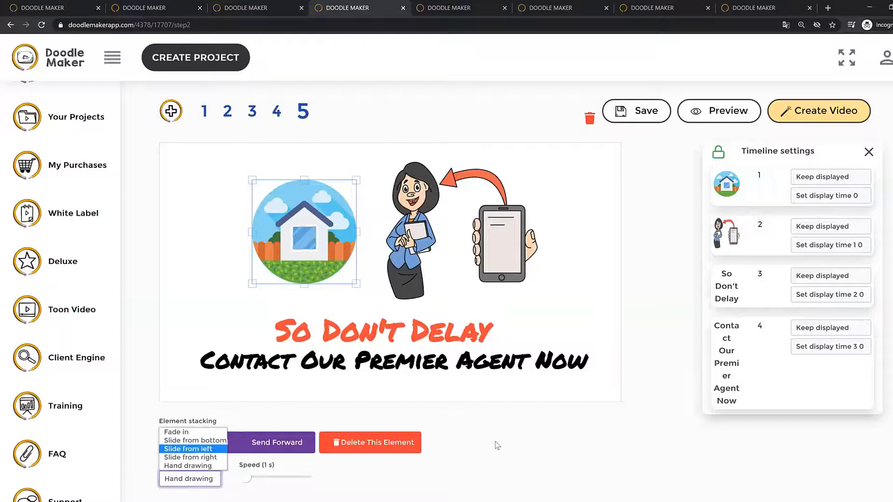
{"action": "left_click", "coordinate": [515, 384]}
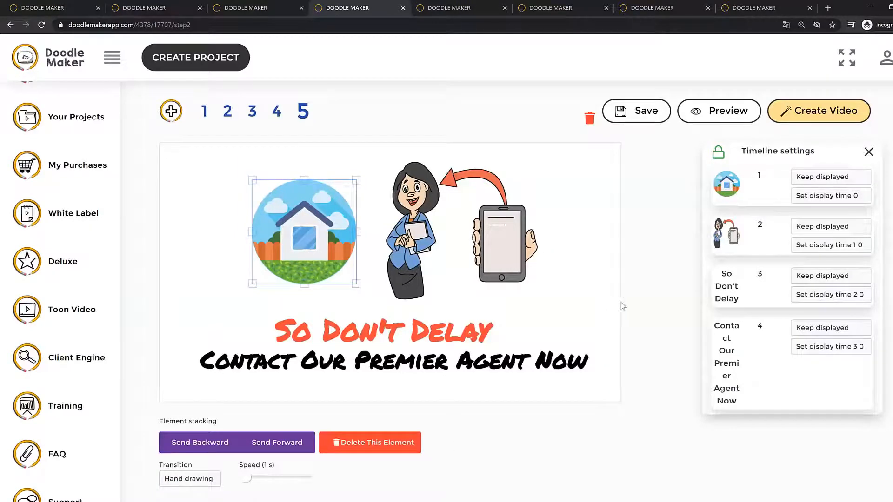
{"action": "left_click", "coordinate": [499, 293]}
{"action": "left_click", "coordinate": [587, 282]}
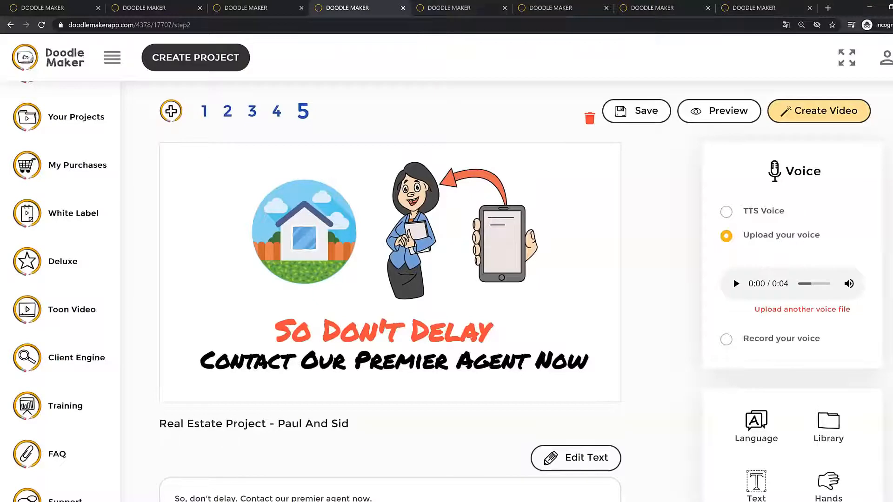
Switch to the education project on photosynthesis and look through slides 1 to 5
{"action": "left_click", "coordinate": [536, 8]}
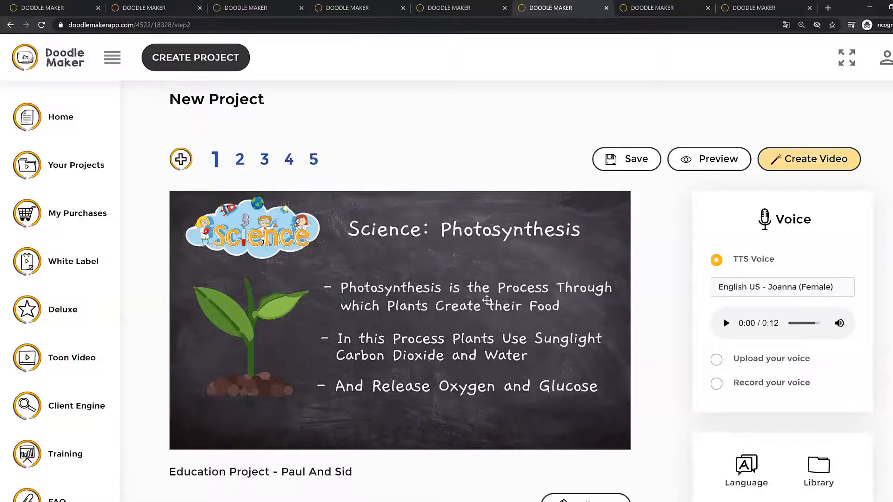
{"action": "left_click", "coordinate": [239, 160]}
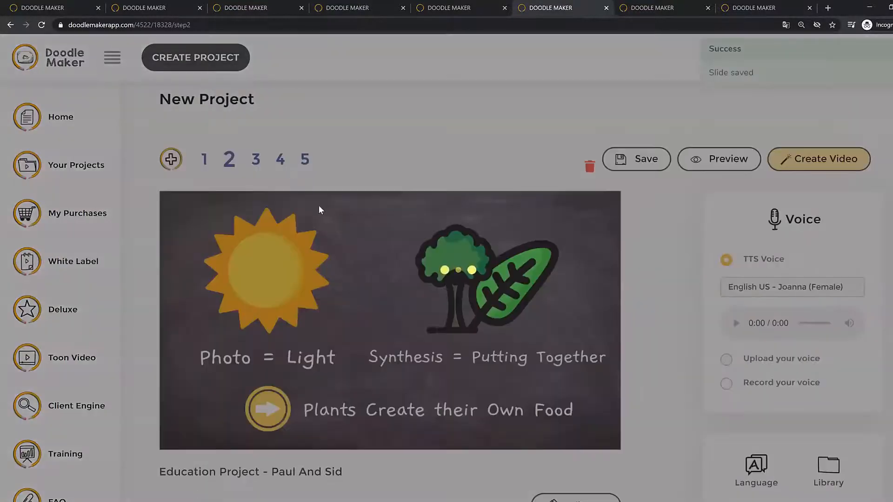
{"action": "left_click", "coordinate": [257, 162]}
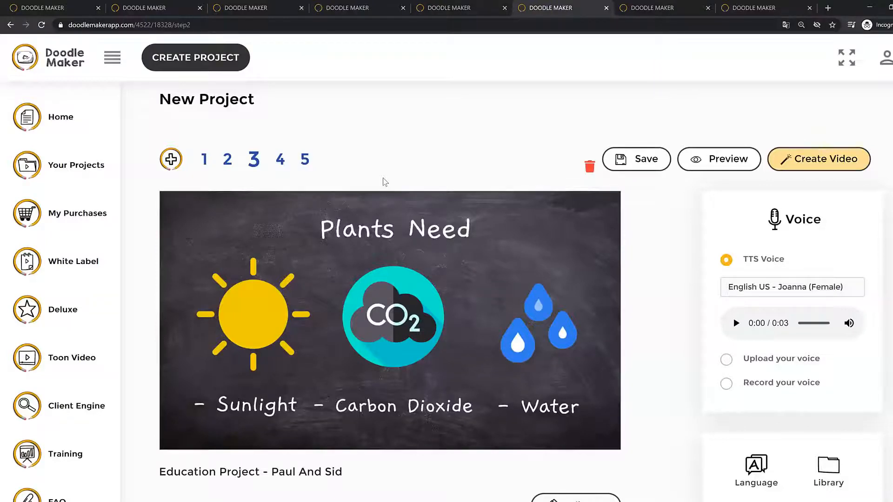
{"action": "left_click", "coordinate": [280, 160]}
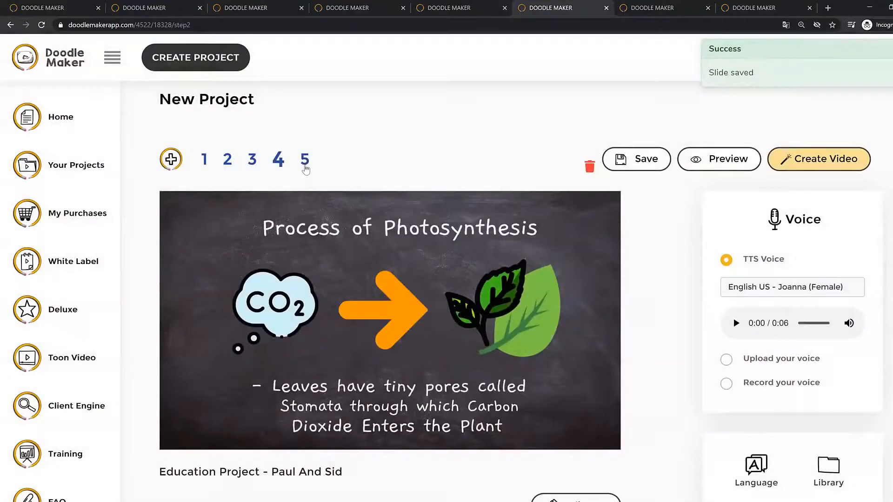
{"action": "left_click", "coordinate": [305, 160]}
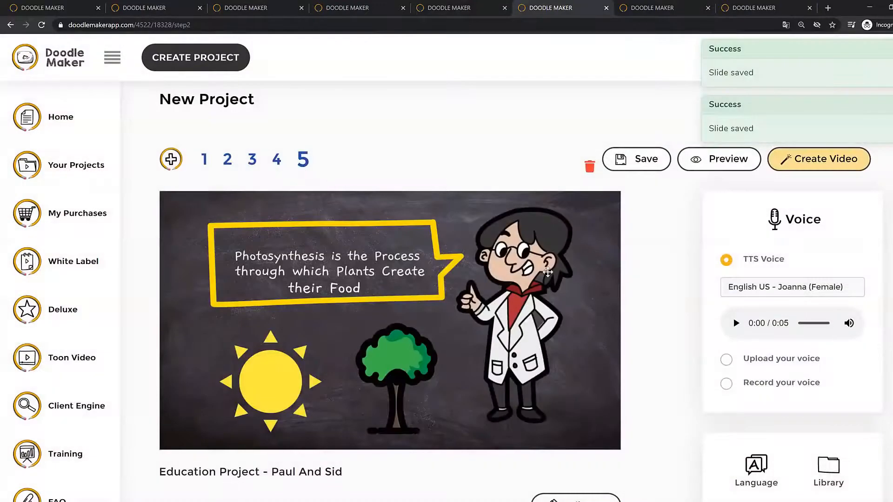
Inspect the scientist and speech bubble elements on slide 5, and close the timeline settings
{"action": "left_click", "coordinate": [548, 272]}
{"action": "left_click", "coordinate": [597, 301]}
{"action": "left_click", "coordinate": [453, 277]}
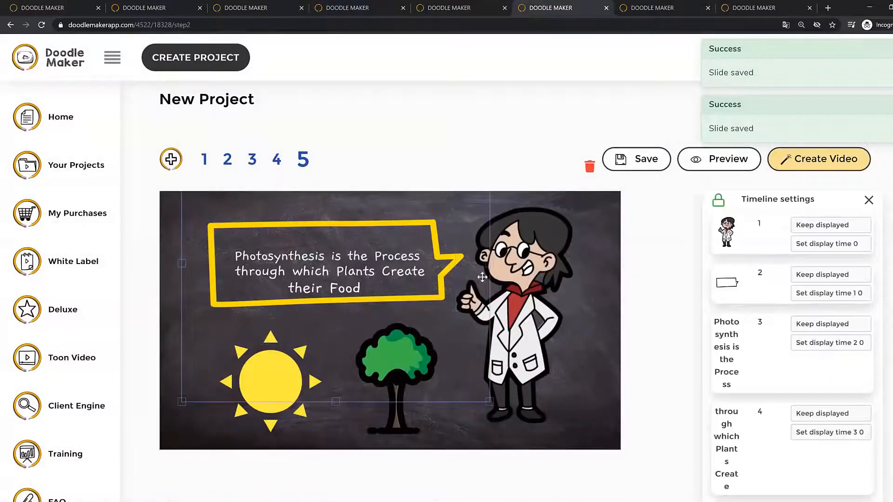
{"action": "left_click", "coordinate": [553, 278]}
{"action": "left_click", "coordinate": [438, 239]}
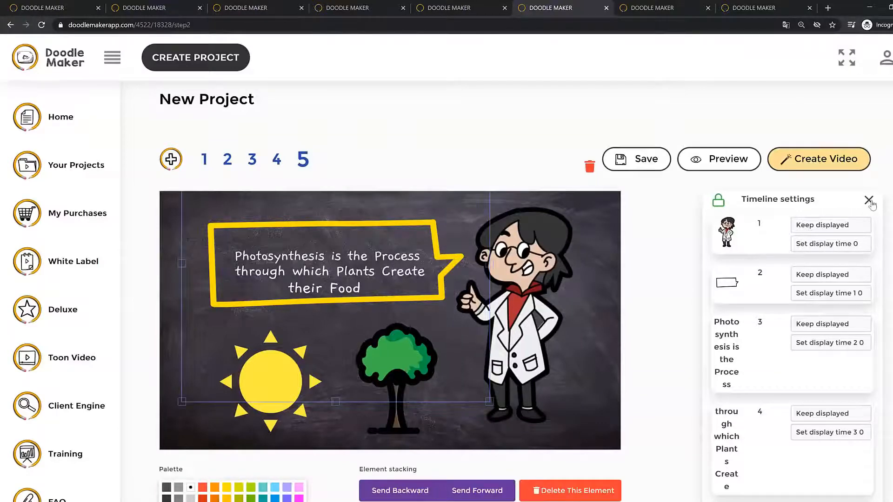
{"action": "left_click", "coordinate": [869, 200]}
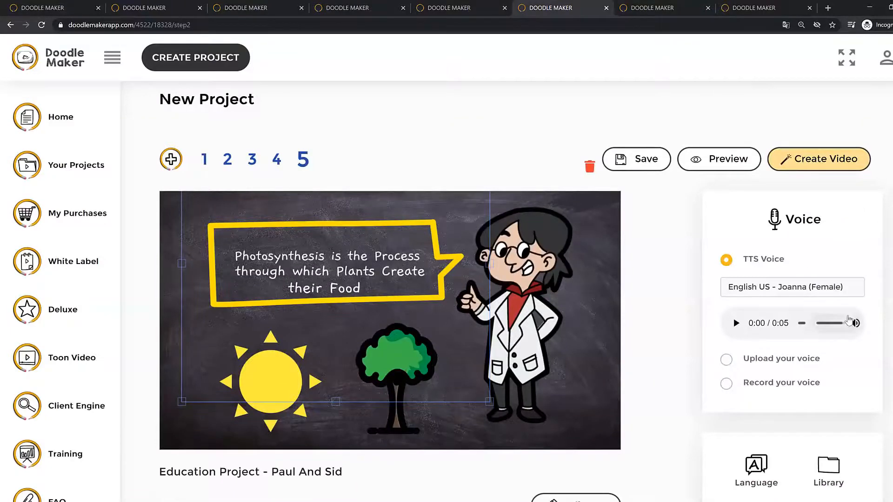
Search the JumpStory image library for "tree" and browse the results
{"action": "scroll", "coordinate": [830, 418], "scroll_direction": "down", "scroll_amount": 1}
{"action": "left_click", "coordinate": [828, 417]}
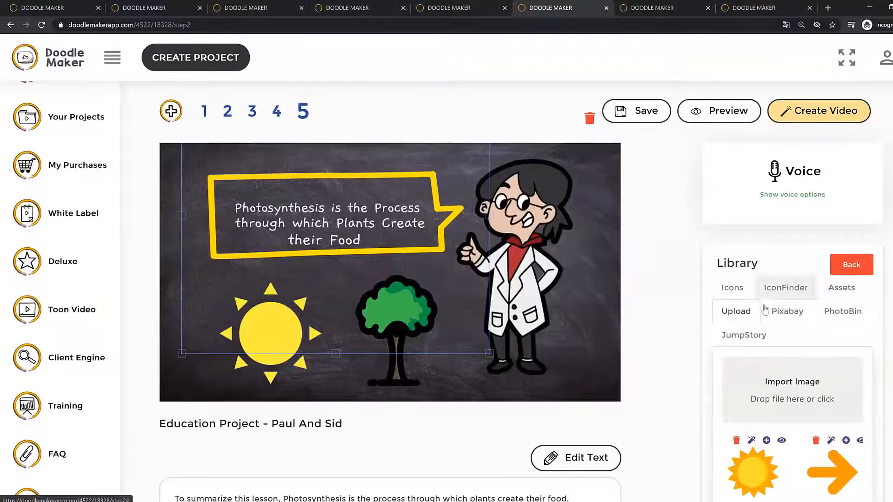
{"action": "left_click", "coordinate": [757, 336]}
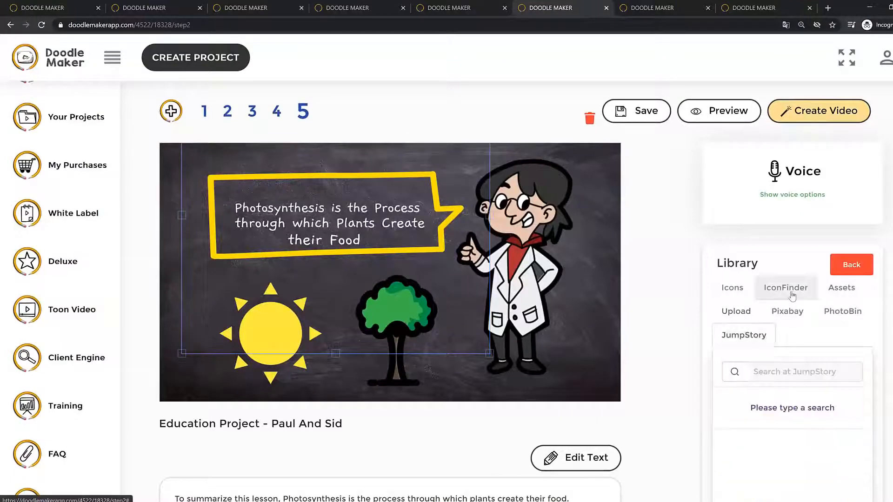
{"action": "left_click", "coordinate": [771, 372]}
{"action": "type", "text": "tree"}
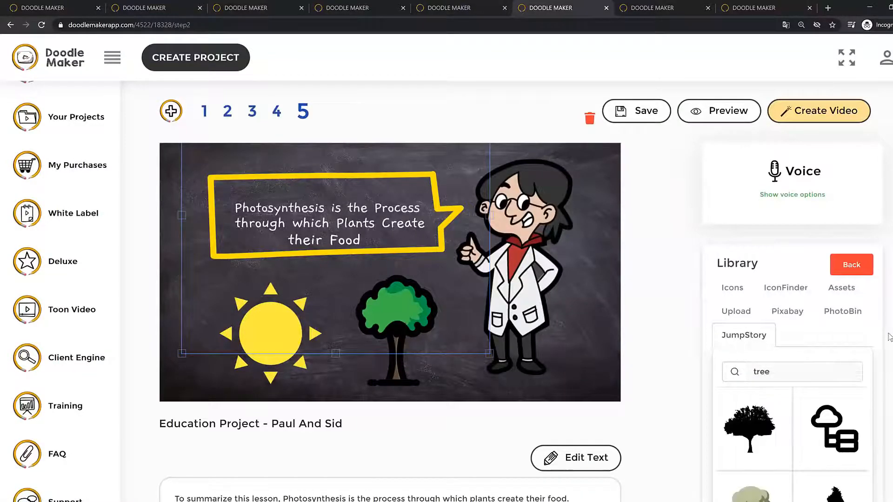
{"action": "scroll", "coordinate": [889, 336], "scroll_direction": "down", "scroll_amount": 1}
{"action": "scroll", "coordinate": [831, 389], "scroll_direction": "down", "scroll_amount": 5}
{"action": "scroll", "coordinate": [831, 389], "scroll_direction": "down", "scroll_amount": 3}
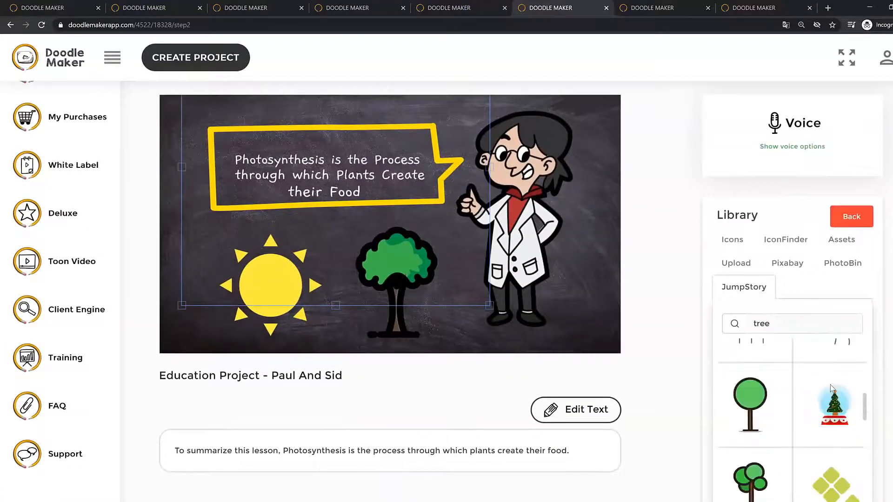
Look further through the JumpStory results for "tree" to see the range of illustration styles
{"action": "scroll", "coordinate": [831, 389], "scroll_direction": "up", "scroll_amount": 2}
{"action": "scroll", "coordinate": [832, 390], "scroll_direction": "up", "scroll_amount": 5}
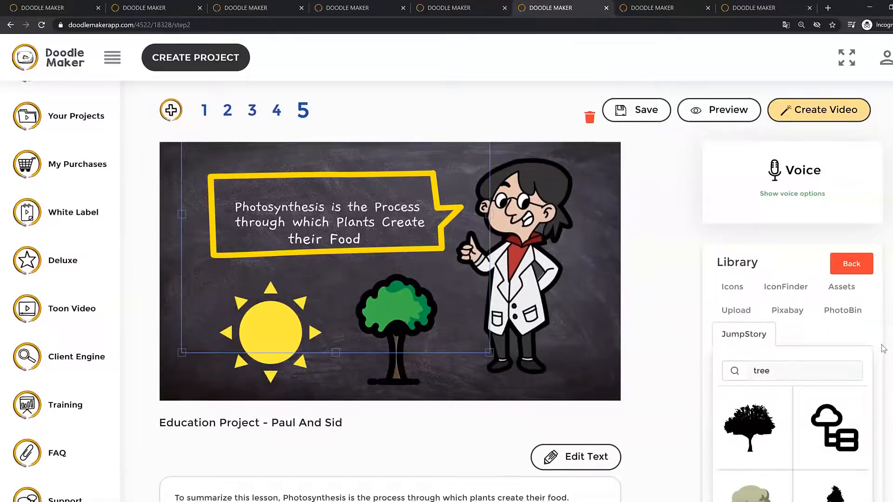
{"action": "scroll", "coordinate": [831, 353], "scroll_direction": "down", "scroll_amount": 2}
{"action": "scroll", "coordinate": [831, 355], "scroll_direction": "down", "scroll_amount": 8}
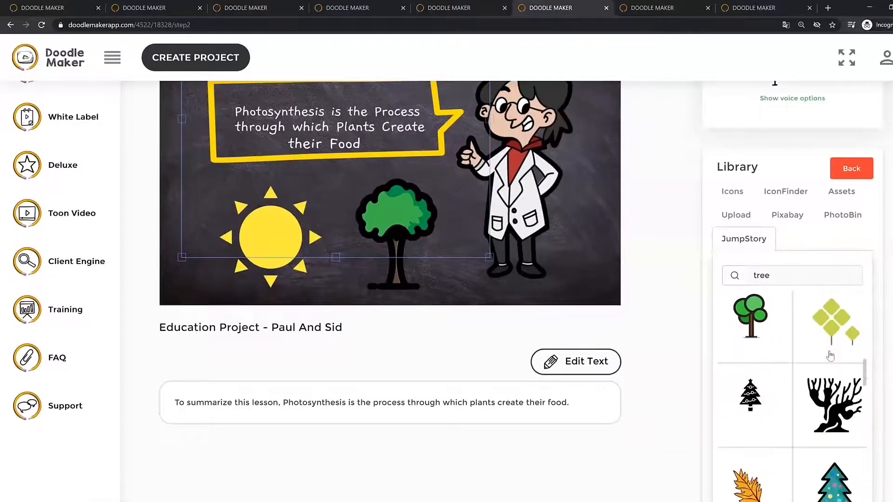
{"action": "scroll", "coordinate": [831, 355], "scroll_direction": "down", "scroll_amount": 10}
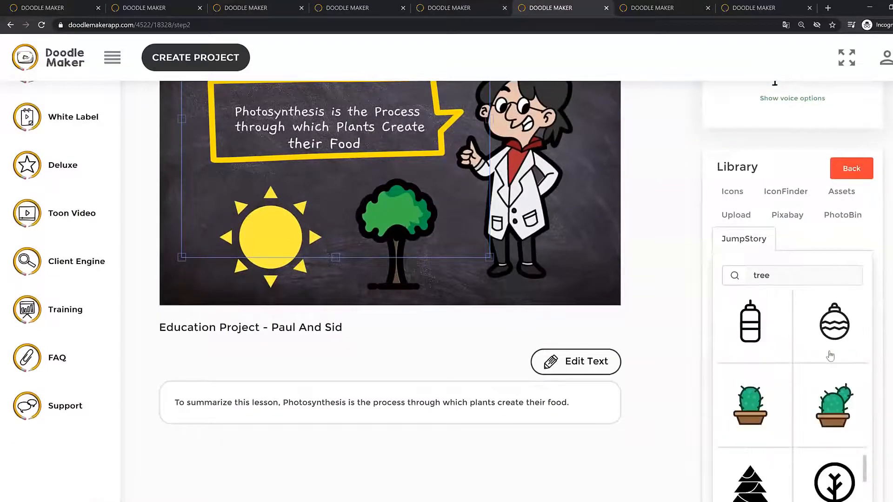
{"action": "scroll", "coordinate": [831, 355], "scroll_direction": "down", "scroll_amount": 2}
{"action": "scroll", "coordinate": [831, 355], "scroll_direction": "up", "scroll_amount": 20}
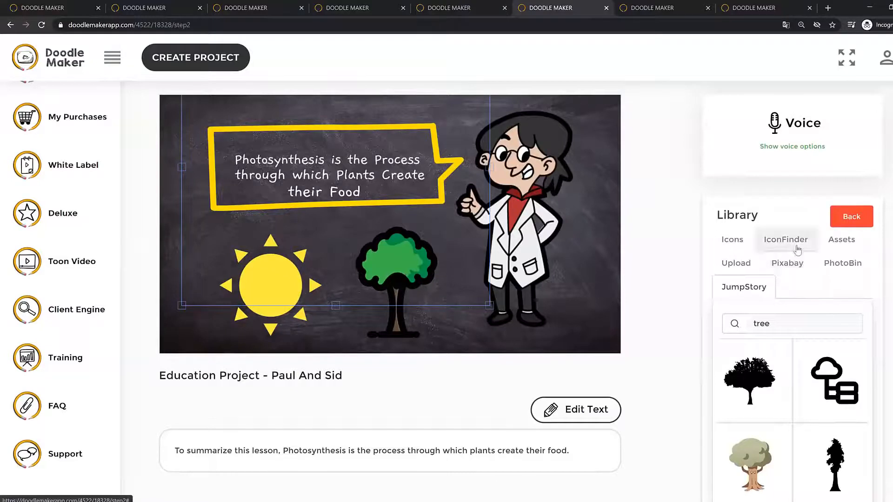
Search the IconFinder library for "tree", browse the results and leave the image library
{"action": "left_click", "coordinate": [794, 248]}
{"action": "left_click", "coordinate": [779, 323]}
{"action": "type", "text": "tree"}
{"action": "key", "text": "Return"}
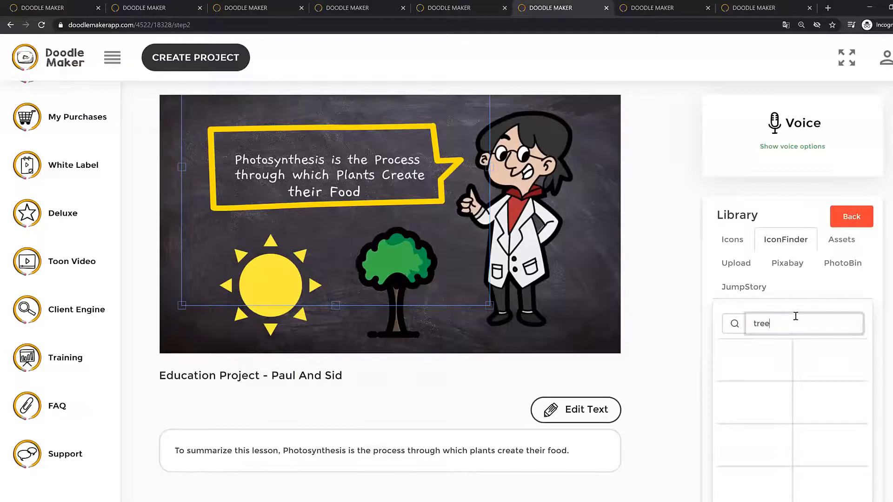
{"action": "scroll", "coordinate": [839, 358], "scroll_direction": "down", "scroll_amount": 2}
{"action": "scroll", "coordinate": [839, 359], "scroll_direction": "down", "scroll_amount": 5}
{"action": "scroll", "coordinate": [840, 360], "scroll_direction": "up", "scroll_amount": 15}
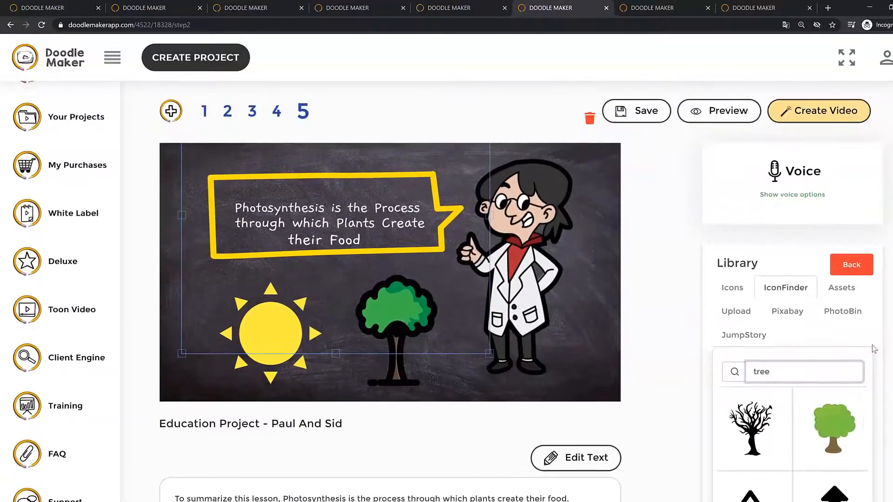
{"action": "left_click", "coordinate": [603, 222]}
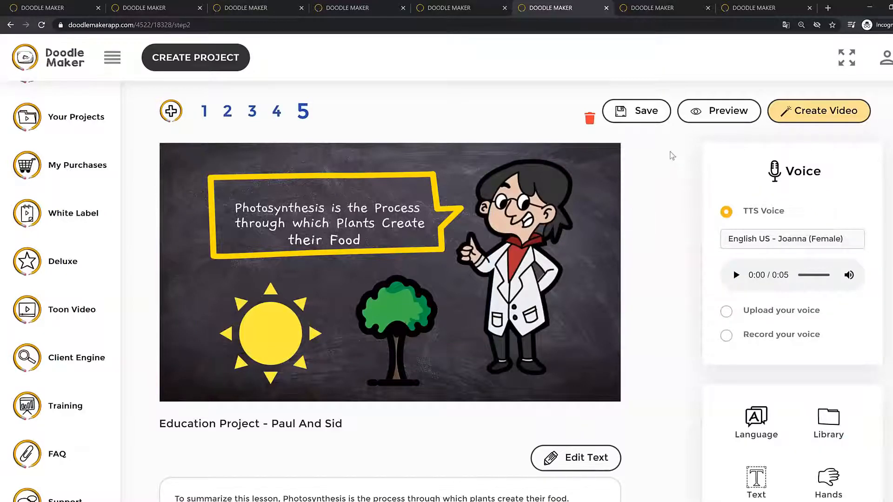
Switch to the financial planner project and look at slides 1, 2 and 4
{"action": "left_click", "coordinate": [662, 9]}
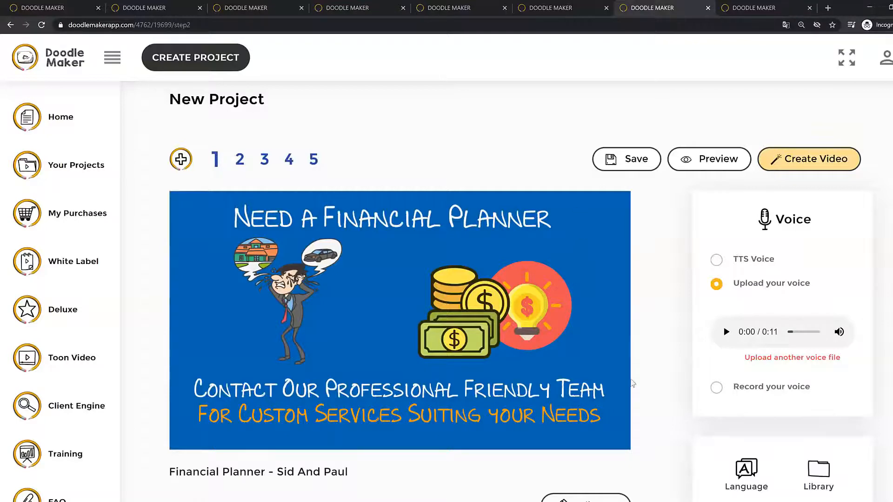
{"action": "left_click", "coordinate": [239, 159]}
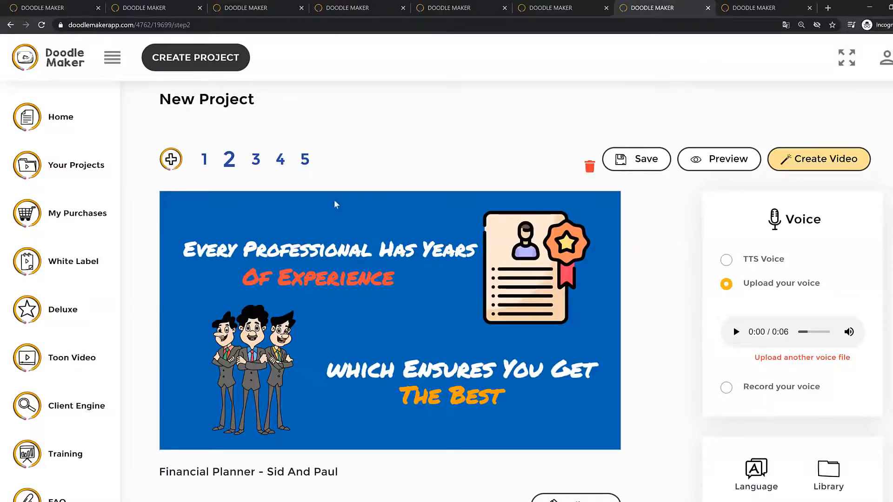
{"action": "left_click", "coordinate": [281, 159]}
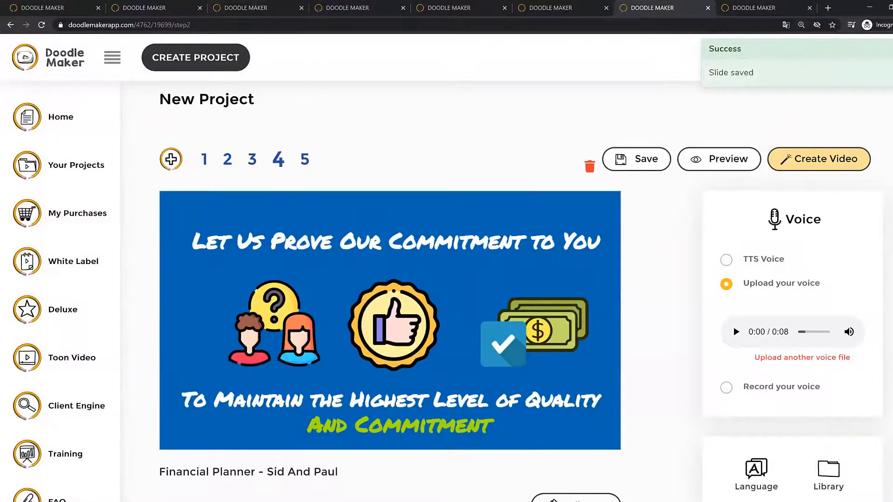
Switch to the chiropractor project and look through its four slides
{"action": "left_click", "coordinate": [752, 7]}
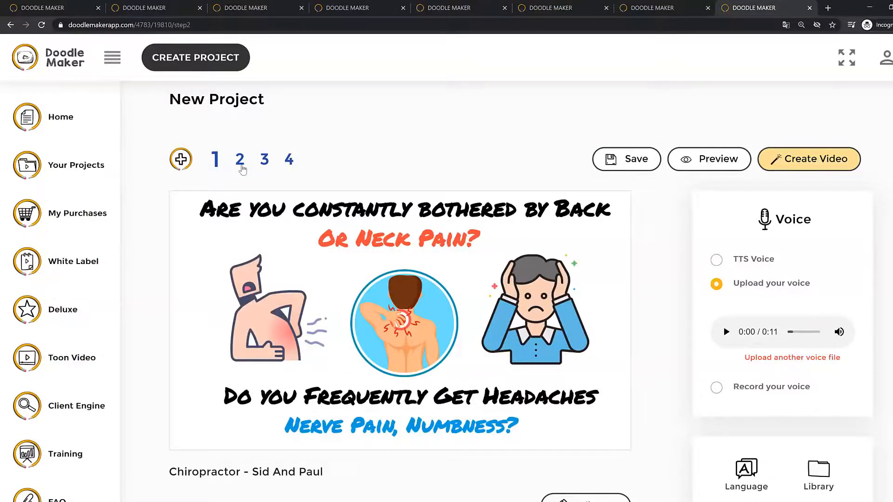
{"action": "left_click", "coordinate": [240, 163]}
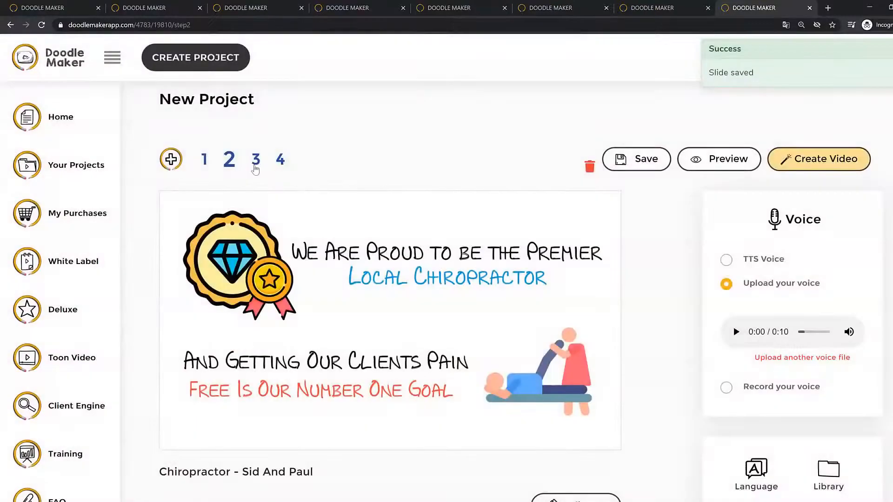
{"action": "left_click", "coordinate": [256, 168]}
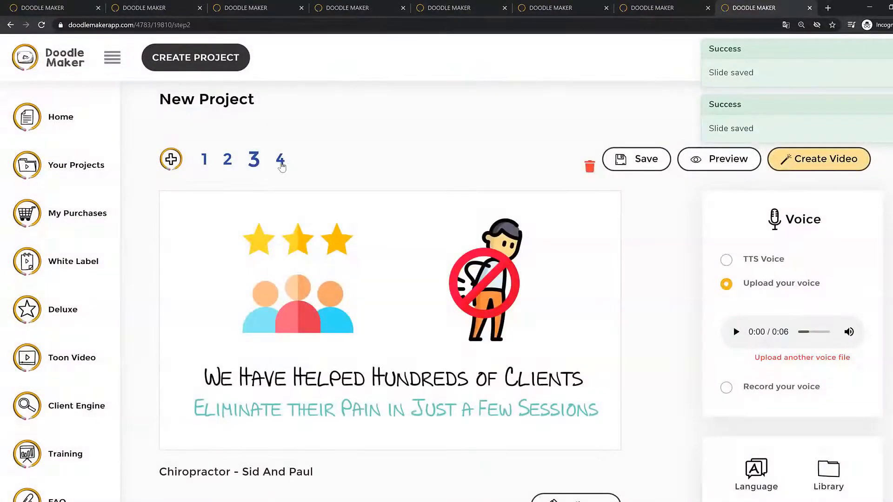
{"action": "left_click", "coordinate": [205, 165]}
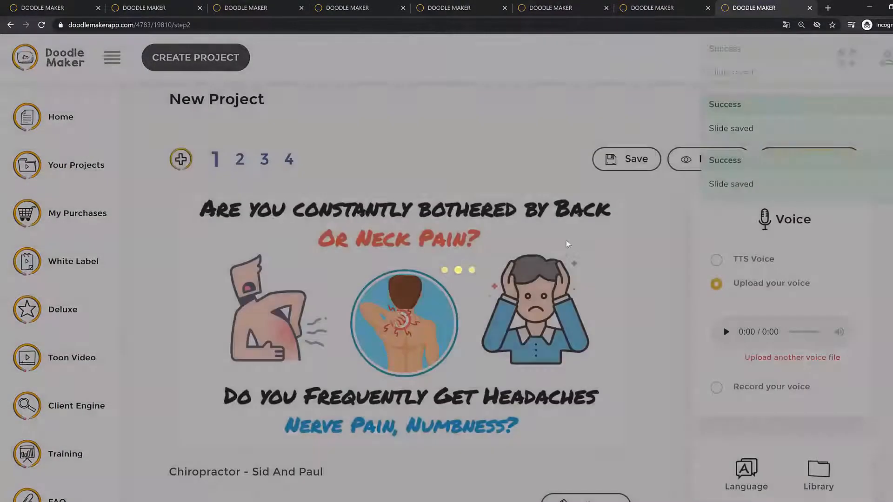
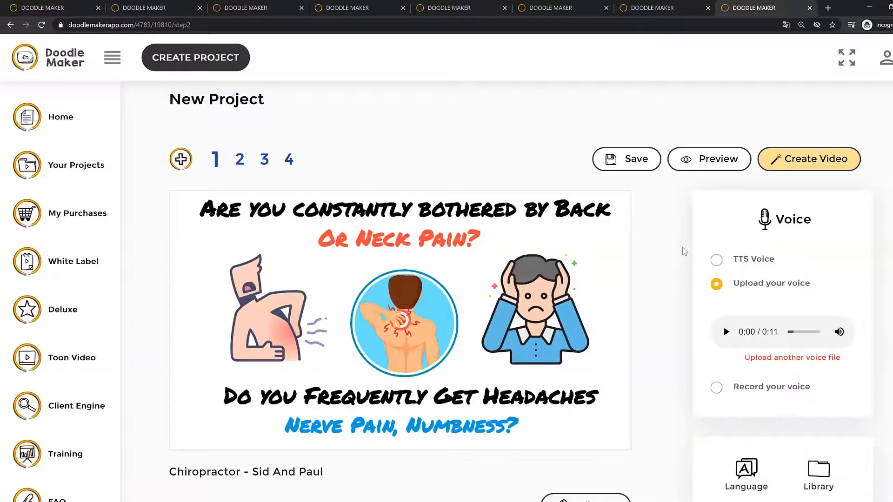
{"action": "scroll", "coordinate": [682, 247], "scroll_direction": "down", "scroll_amount": 1}
{"action": "scroll", "coordinate": [205, 165], "scroll_direction": "up", "scroll_amount": 1}
{"action": "left_click", "coordinate": [289, 161]}
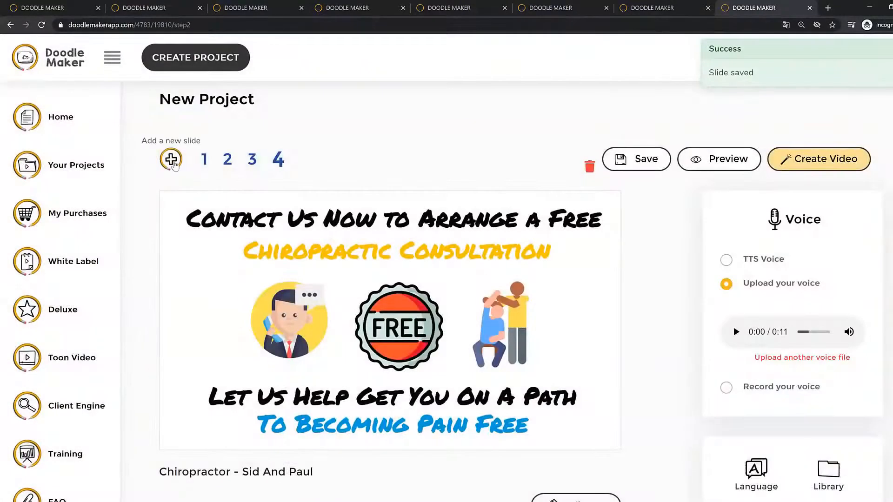
Add a new slide after slide 4 of the chiropractor project and check its default elements
{"action": "left_click", "coordinate": [171, 160]}
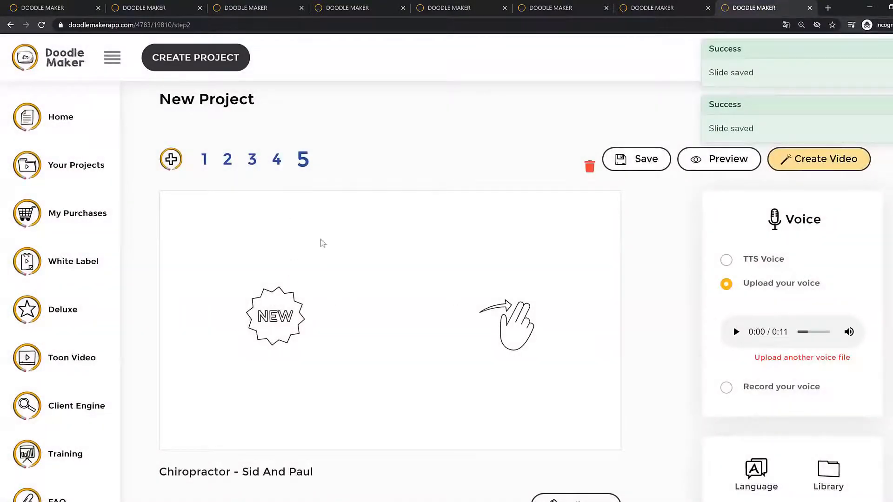
{"action": "left_click", "coordinate": [279, 301]}
{"action": "scroll", "coordinate": [331, 375], "scroll_direction": "down", "scroll_amount": 1}
{"action": "left_click", "coordinate": [333, 401]}
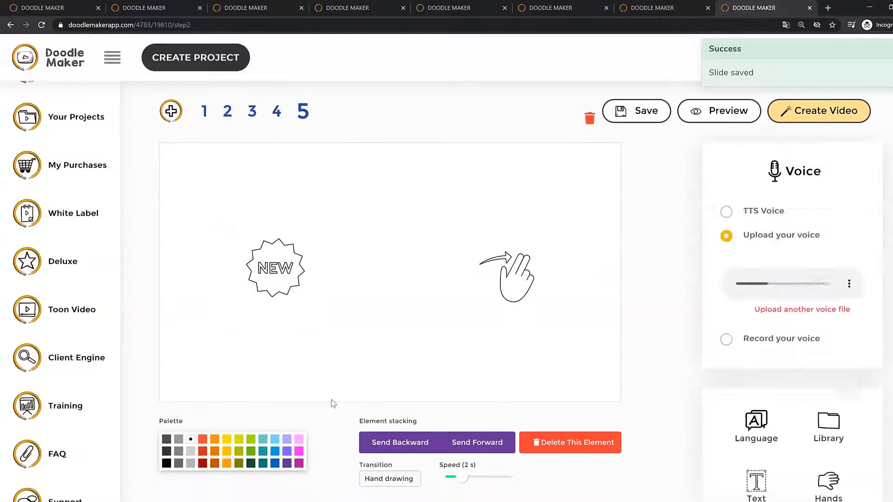
{"action": "scroll", "coordinate": [332, 402], "scroll_direction": "down", "scroll_amount": 4}
{"action": "scroll", "coordinate": [278, 344], "scroll_direction": "up", "scroll_amount": 1}
{"action": "scroll", "coordinate": [369, 317], "scroll_direction": "up", "scroll_amount": 4}
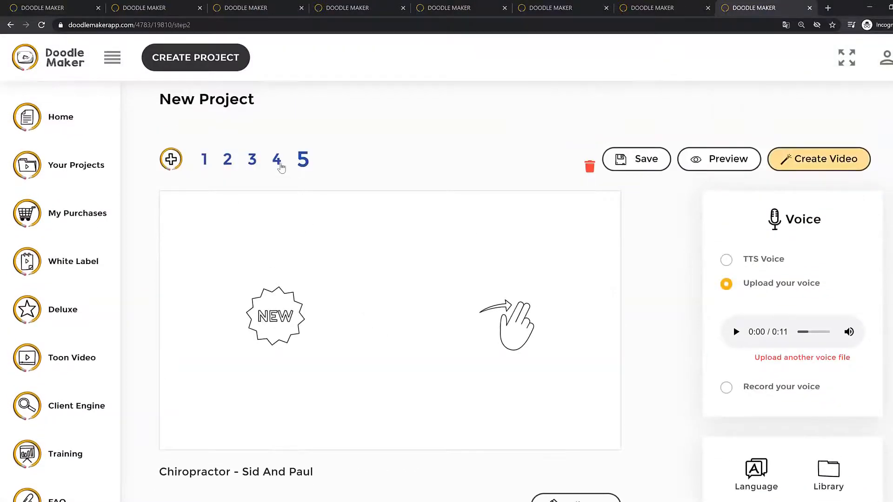
Inspect the display time options for the first two text lines on slide 4, and close the timeline settings
{"action": "left_click", "coordinate": [277, 160]}
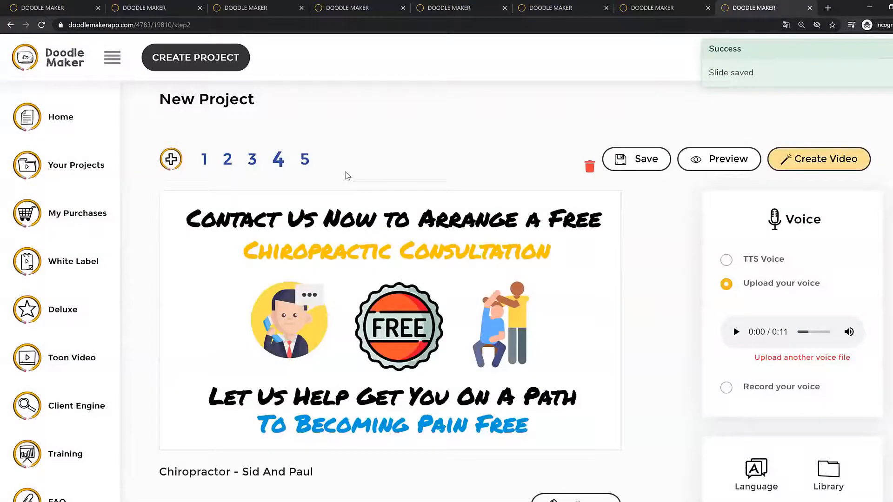
{"action": "left_click", "coordinate": [526, 252]}
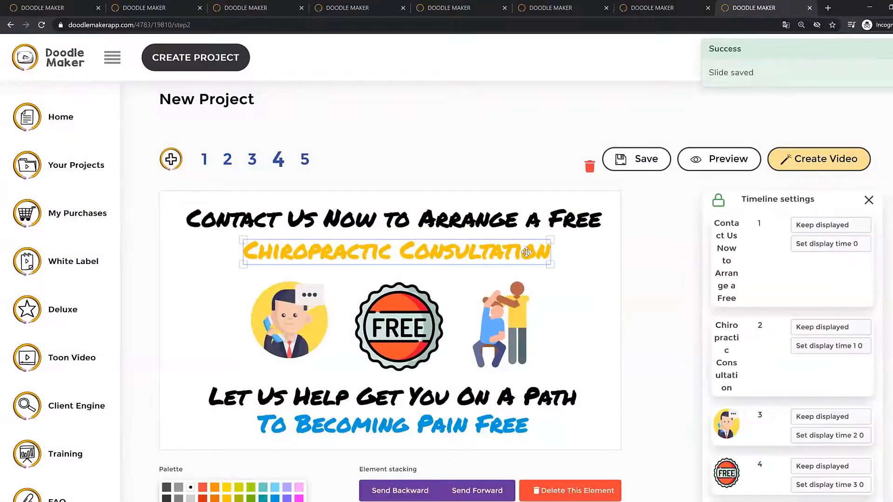
{"action": "left_click", "coordinate": [824, 227]}
{"action": "left_click", "coordinate": [821, 234]}
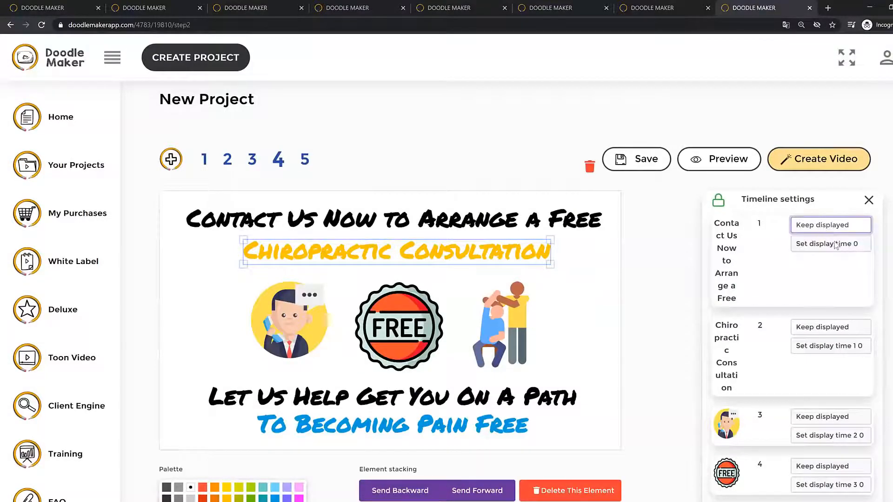
{"action": "left_click", "coordinate": [836, 246]}
{"action": "left_click", "coordinate": [822, 249]}
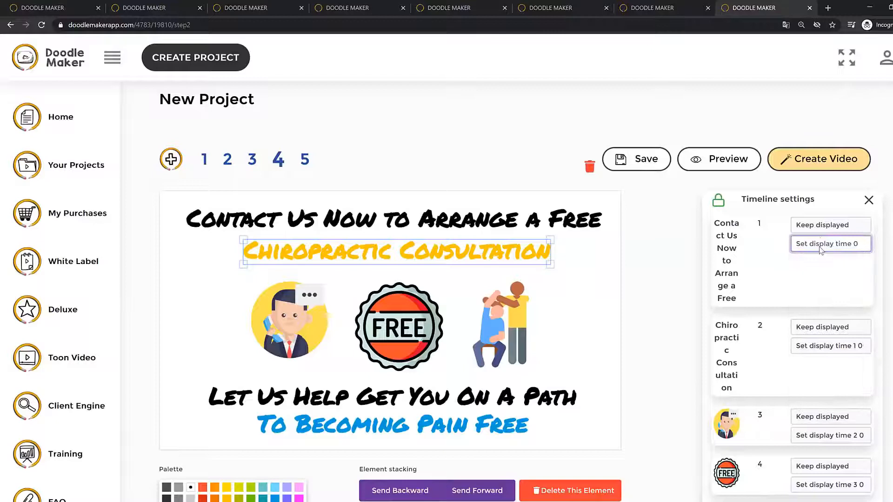
{"action": "left_click", "coordinate": [843, 347]}
{"action": "left_click", "coordinate": [843, 349]}
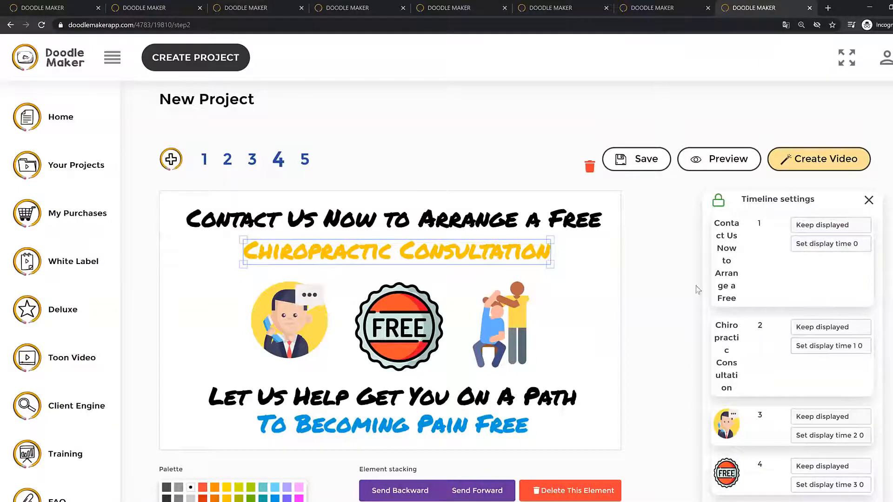
{"action": "left_click", "coordinate": [582, 279]}
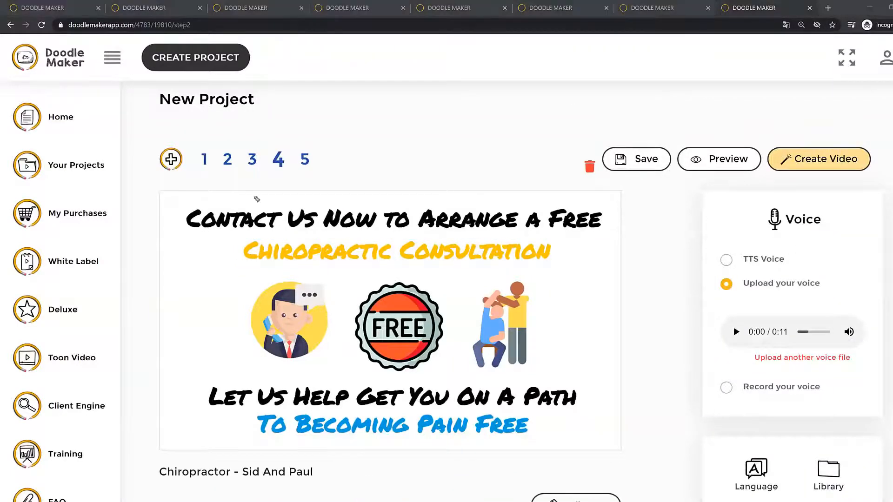
Review the HD and Full HD video size choices for creating the video, and close them without creating it
{"action": "mouse_move", "coordinate": [763, 147]}
{"action": "left_mouse_down"}
{"action": "mouse_move", "coordinate": [890, 135]}
{"action": "mouse_move", "coordinate": [855, 198]}
{"action": "mouse_move", "coordinate": [780, 181]}
{"action": "mouse_move", "coordinate": [765, 147]}
{"action": "left_mouse_up"}
{"action": "left_click", "coordinate": [840, 170]}
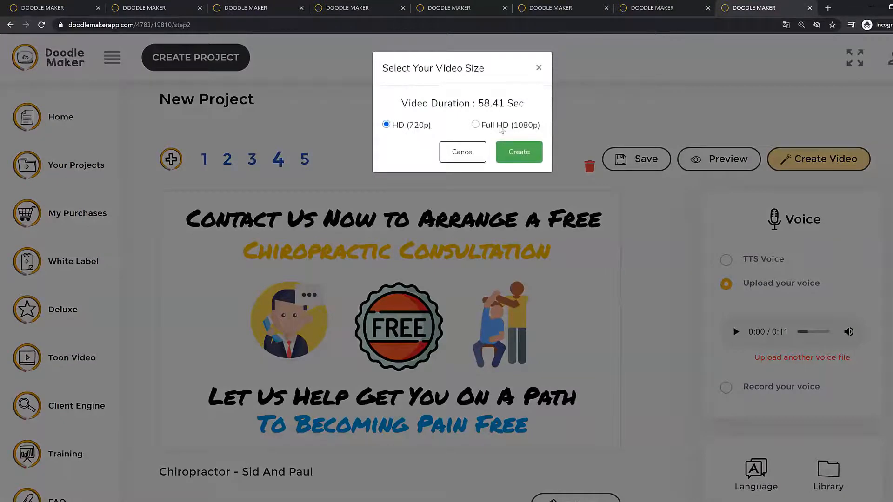
{"action": "left_click", "coordinate": [538, 69]}
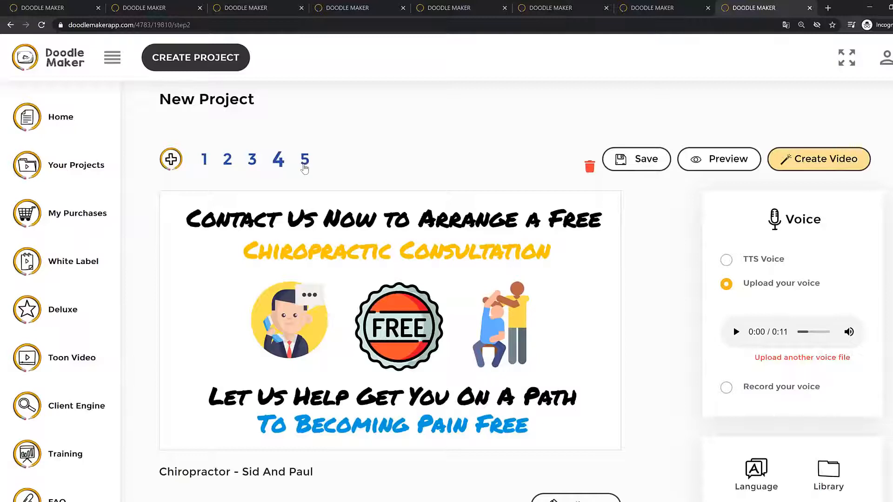
Review the watermark upload option on slide 5 and go back without adding a watermark
{"action": "left_click", "coordinate": [304, 160]}
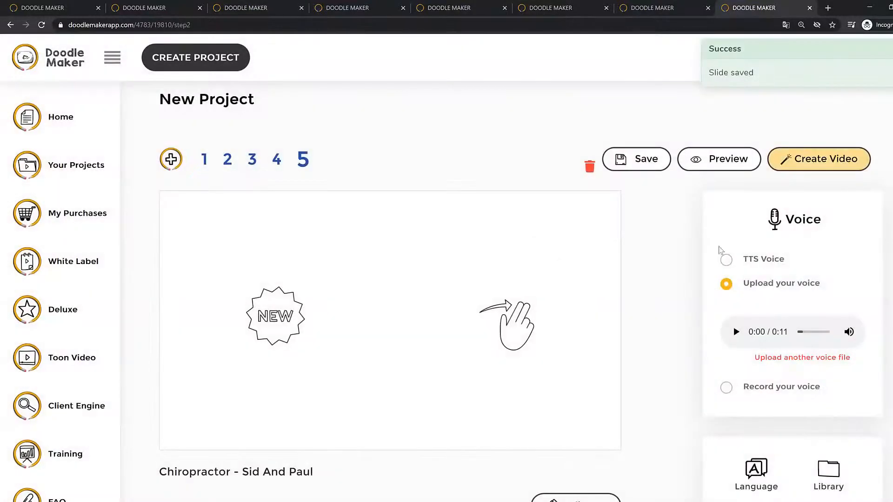
{"action": "scroll", "coordinate": [886, 292], "scroll_direction": "down", "scroll_amount": 1}
{"action": "scroll", "coordinate": [881, 316], "scroll_direction": "down", "scroll_amount": 2}
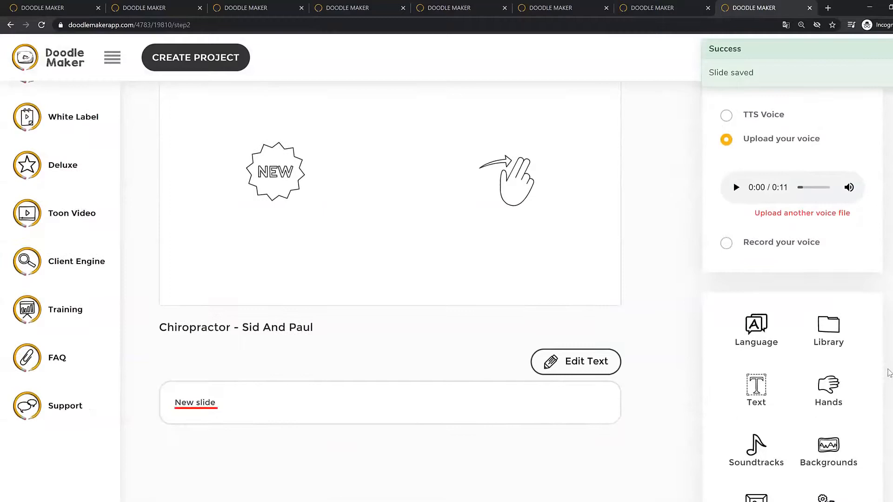
{"action": "scroll", "coordinate": [889, 369], "scroll_direction": "down", "scroll_amount": 1}
{"action": "left_click", "coordinate": [758, 463]}
{"action": "scroll", "coordinate": [807, 279], "scroll_direction": "up", "scroll_amount": 3}
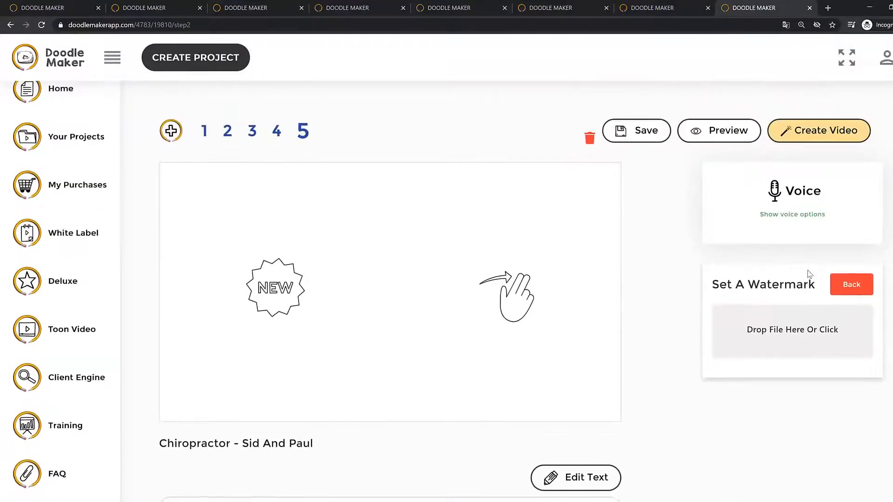
{"action": "left_click", "coordinate": [850, 290]}
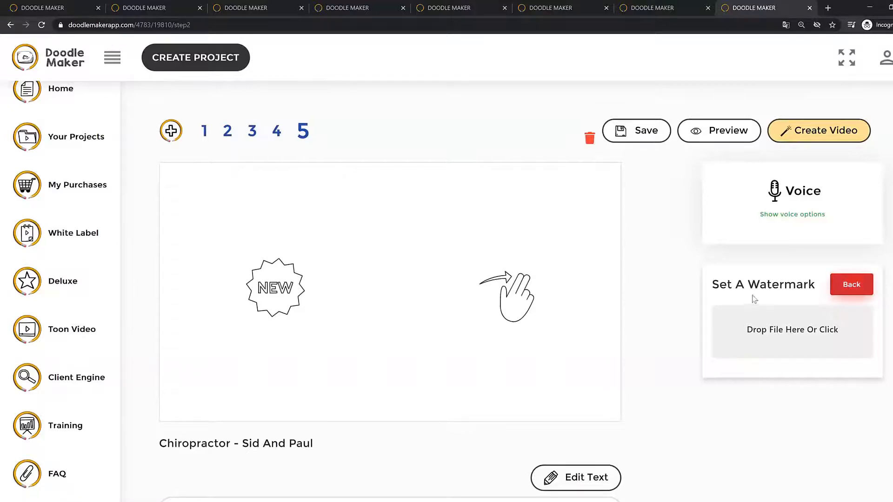
{"action": "left_click_drag", "start_coordinate": [720, 285], "coordinate": [819, 286]}
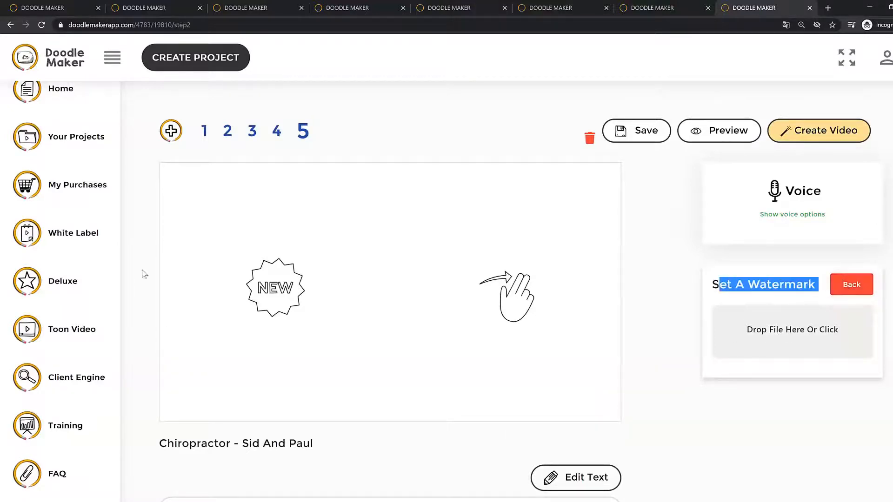
{"action": "mouse_move", "coordinate": [338, 228]}
{"action": "left_mouse_down"}
{"action": "mouse_move", "coordinate": [415, 287]}
{"action": "mouse_move", "coordinate": [447, 329]}
{"action": "mouse_move", "coordinate": [325, 231]}
{"action": "left_mouse_up"}
{"action": "mouse_move", "coordinate": [240, 335]}
{"action": "left_mouse_down"}
{"action": "mouse_move", "coordinate": [290, 363]}
{"action": "mouse_move", "coordinate": [224, 334]}
{"action": "left_mouse_up"}
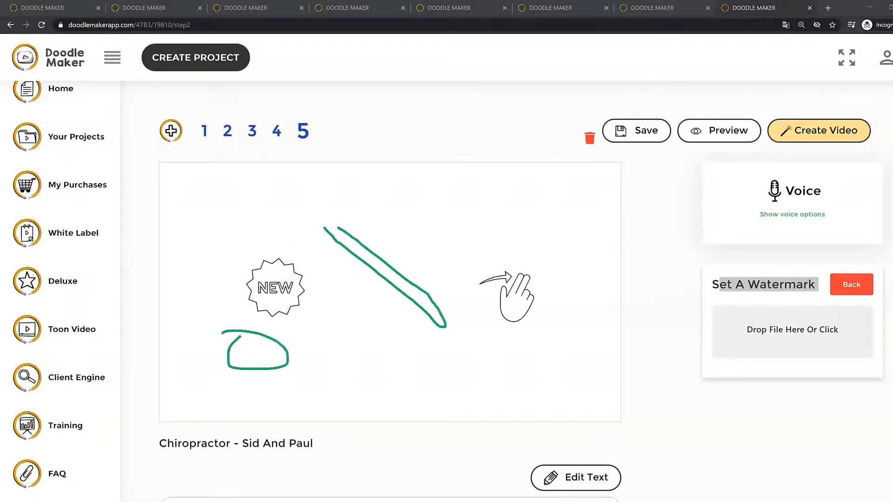
{"action": "left_click", "coordinate": [850, 284]}
Delete the swiping hand illustration from slide 5
{"action": "scroll", "coordinate": [879, 341], "scroll_direction": "down", "scroll_amount": 1}
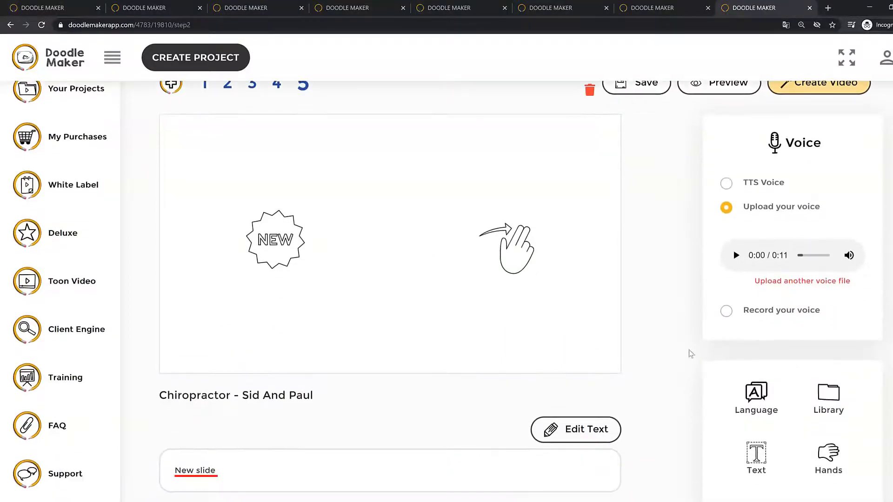
{"action": "left_click", "coordinate": [521, 247]}
{"action": "left_click", "coordinate": [585, 414]}
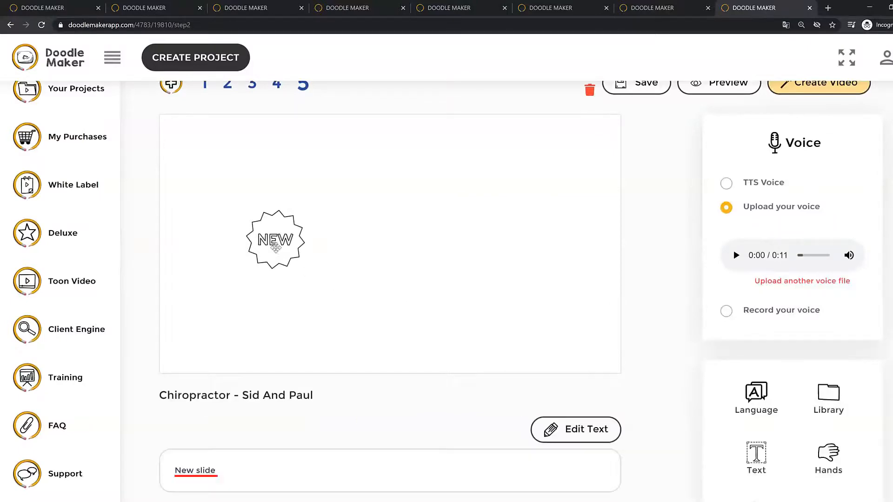
Delete the NEW badge from slide 5 and search the Pixabay image library for "happy couple"
{"action": "left_click", "coordinate": [585, 414]}
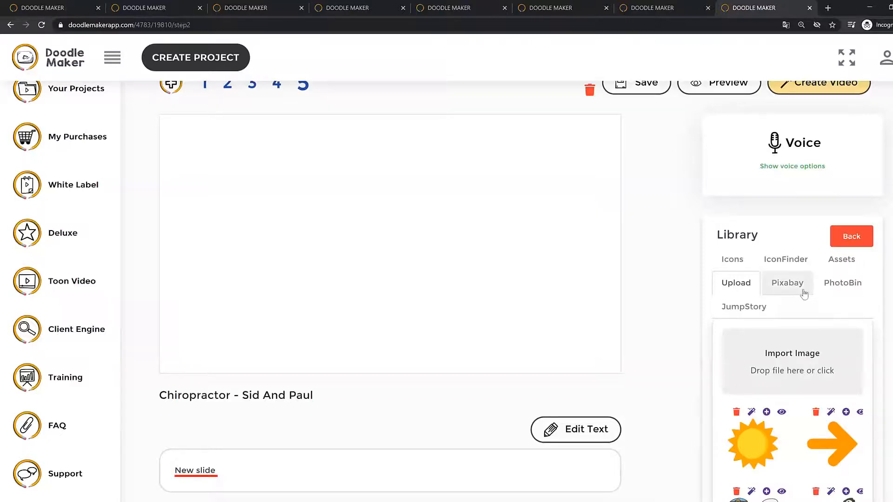
{"action": "left_click", "coordinate": [803, 293]}
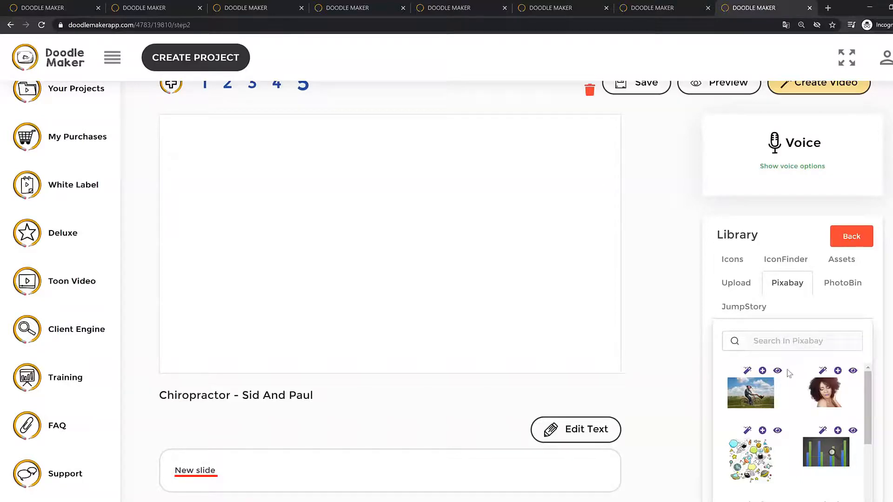
{"action": "left_click", "coordinate": [790, 346]}
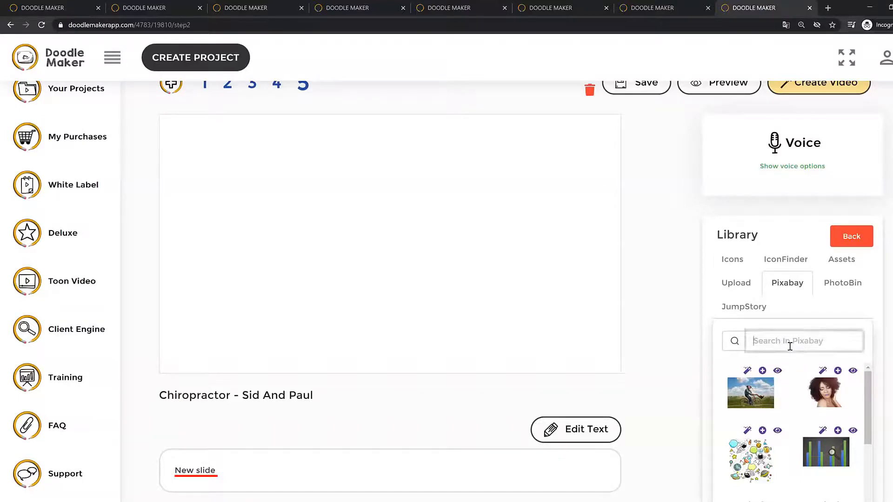
{"action": "type", "text": "happy couple"}
{"action": "key", "text": "BackSpace"}
{"action": "key", "text": "BackSpace"}
{"action": "key", "text": "BackSpace"}
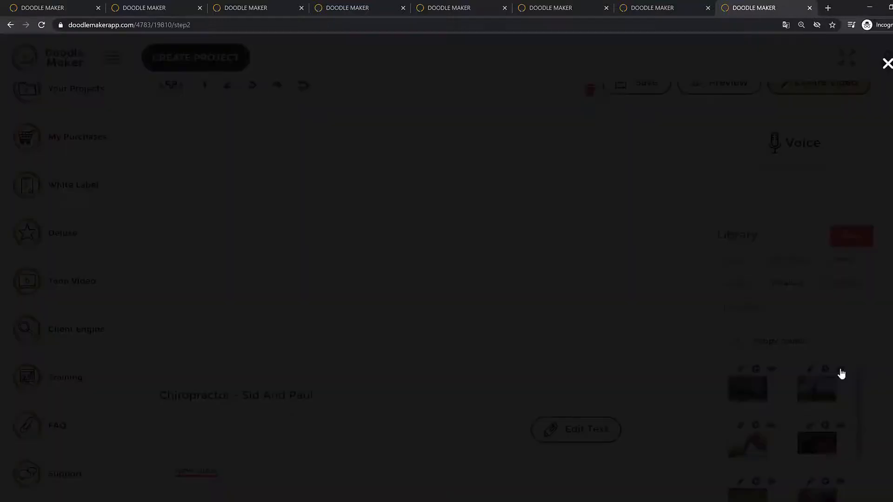
Preview the Pixabay photo of the couple on a bicycle, then add it to slide 5 and place it near the centre
{"action": "left_click", "coordinate": [840, 369]}
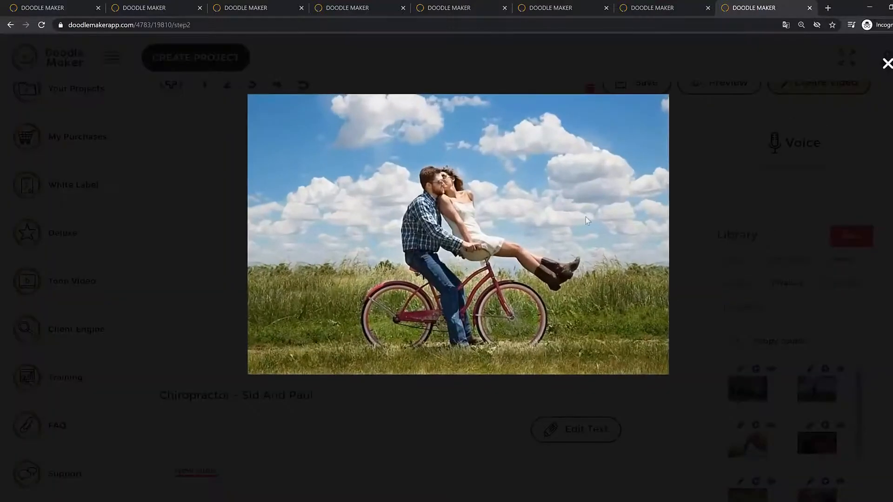
{"action": "left_click", "coordinate": [886, 63]}
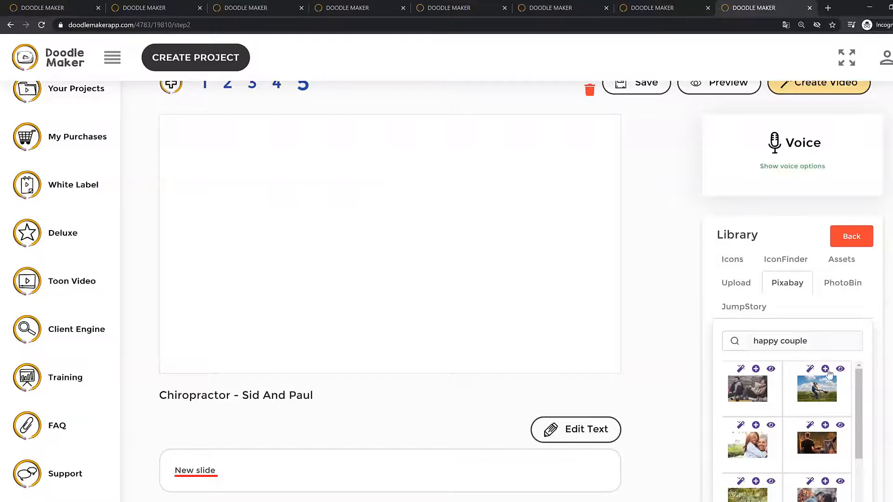
{"action": "left_click", "coordinate": [826, 371]}
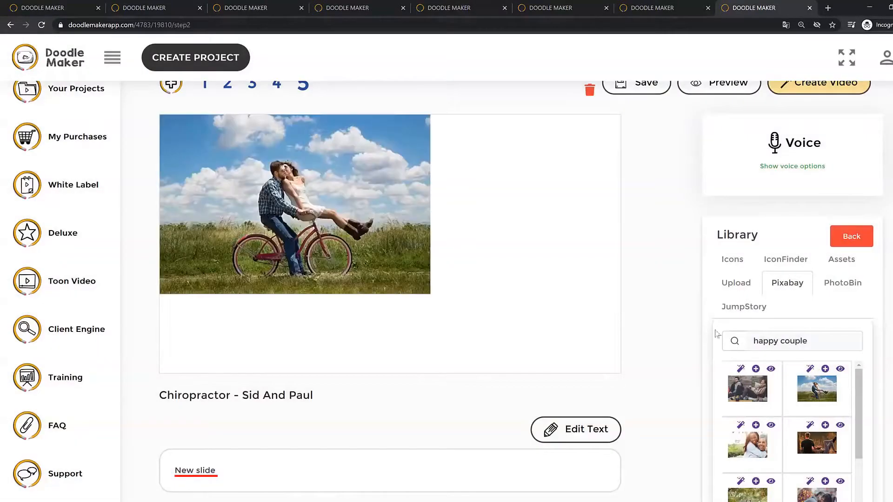
{"action": "left_click_drag", "start_coordinate": [355, 197], "coordinate": [419, 212]}
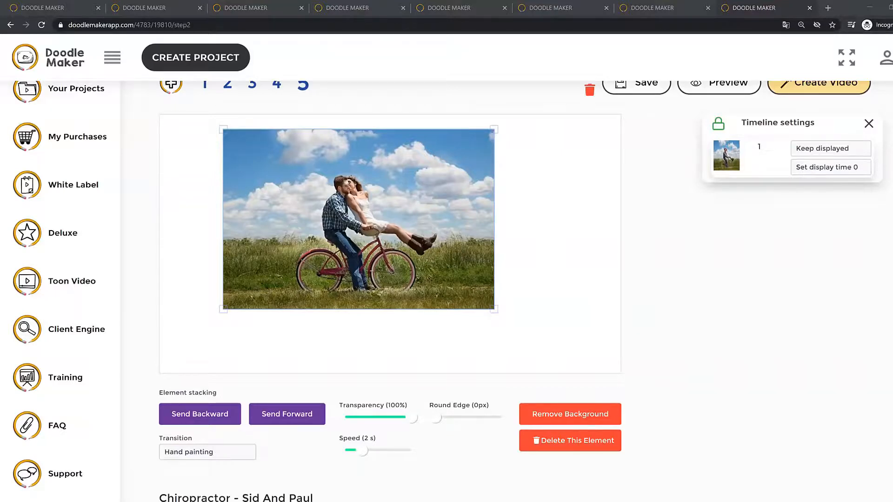
Remove the background from the couple photo and shift the cut-out toward the slide's left side
{"action": "left_click", "coordinate": [568, 414]}
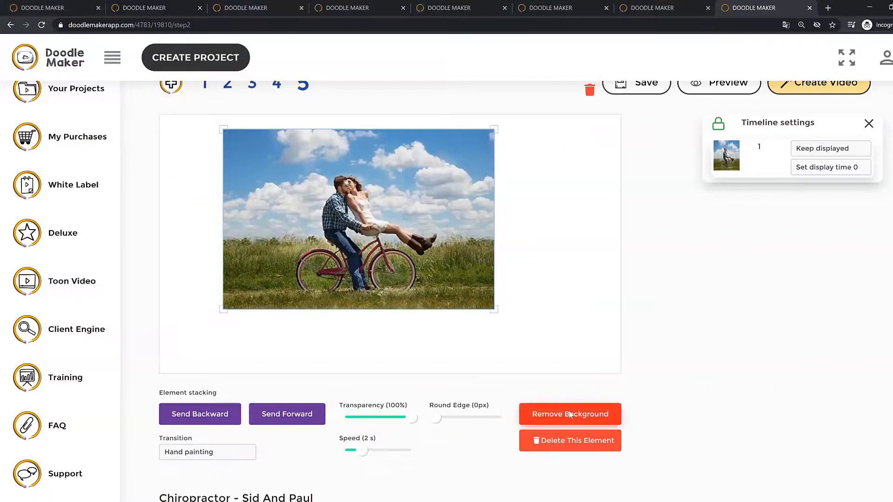
{"action": "left_click", "coordinate": [420, 339]}
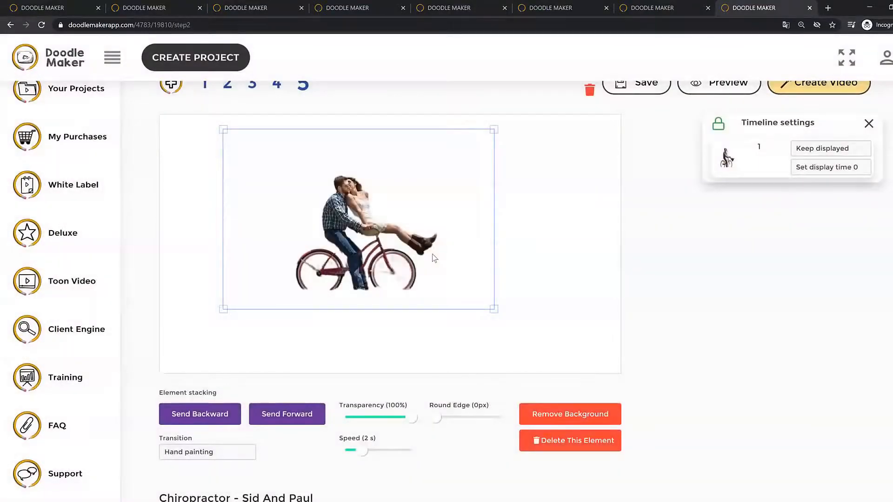
{"action": "left_click", "coordinate": [521, 249]}
{"action": "left_click", "coordinate": [406, 250]}
{"action": "left_click_drag", "start_coordinate": [357, 234], "coordinate": [321, 233]}
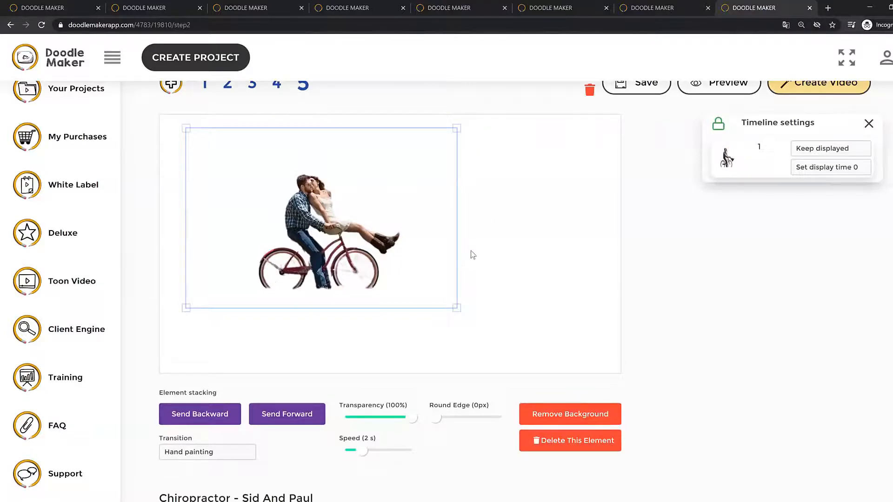
{"action": "left_click", "coordinate": [473, 287]}
{"action": "left_click", "coordinate": [357, 242]}
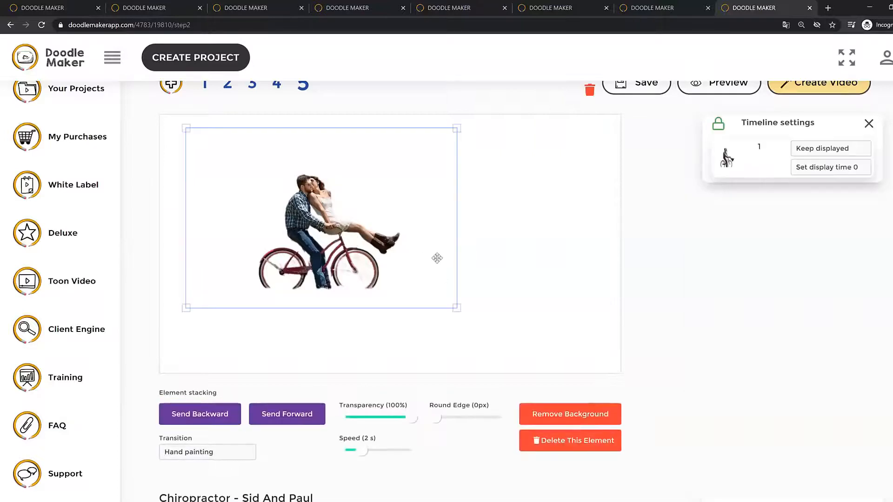
Delete the cut-out of the couple on the bicycle from slide 5
{"action": "left_click", "coordinate": [498, 255]}
{"action": "scroll", "coordinate": [867, 314], "scroll_direction": "down", "scroll_amount": 2}
{"action": "scroll", "coordinate": [868, 314], "scroll_direction": "up", "scroll_amount": 2}
{"action": "left_click", "coordinate": [373, 251]}
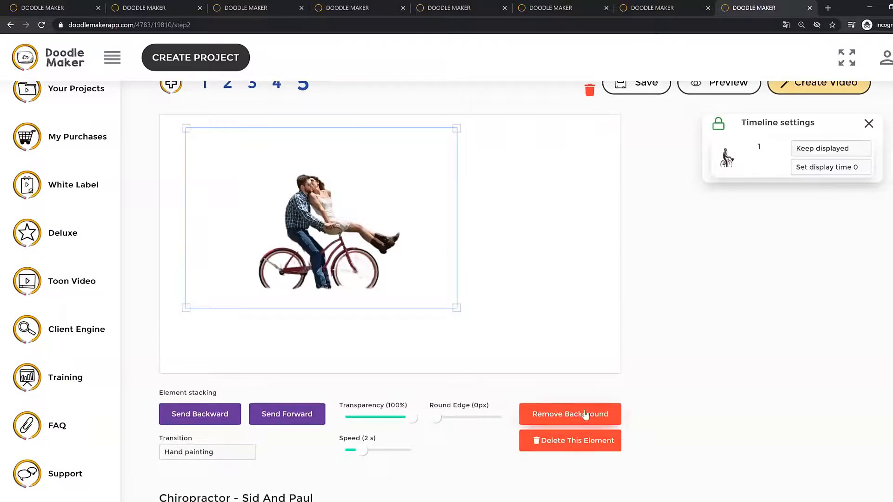
{"action": "left_click", "coordinate": [583, 418]}
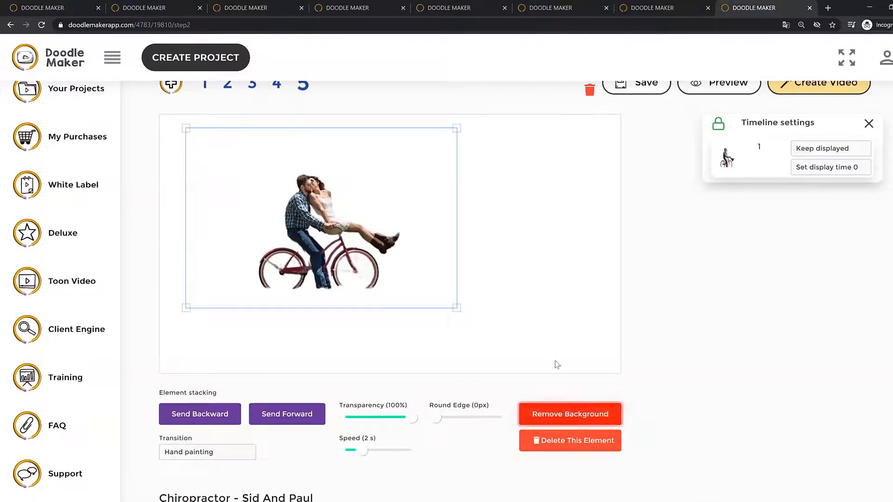
{"action": "left_click", "coordinate": [359, 235]}
{"action": "left_click", "coordinate": [553, 443]}
{"action": "scroll", "coordinate": [877, 386], "scroll_direction": "down", "scroll_amount": 5}
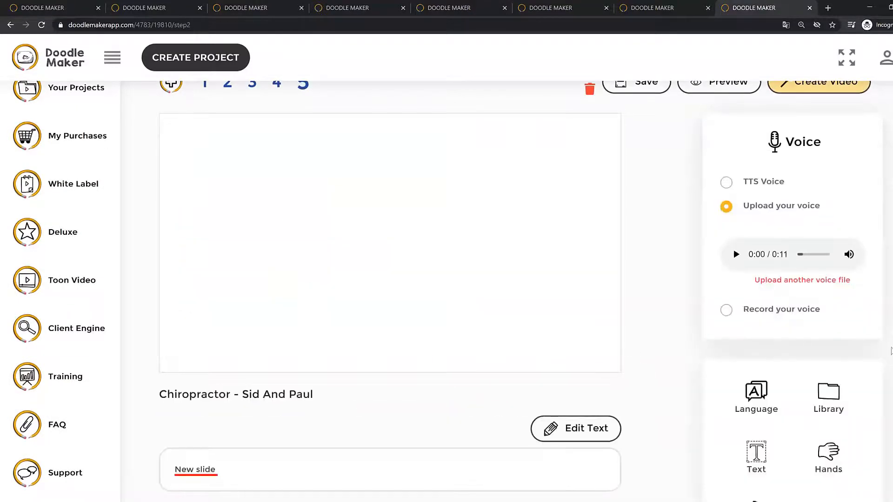
{"action": "scroll", "coordinate": [877, 388], "scroll_direction": "up", "scroll_amount": 1}
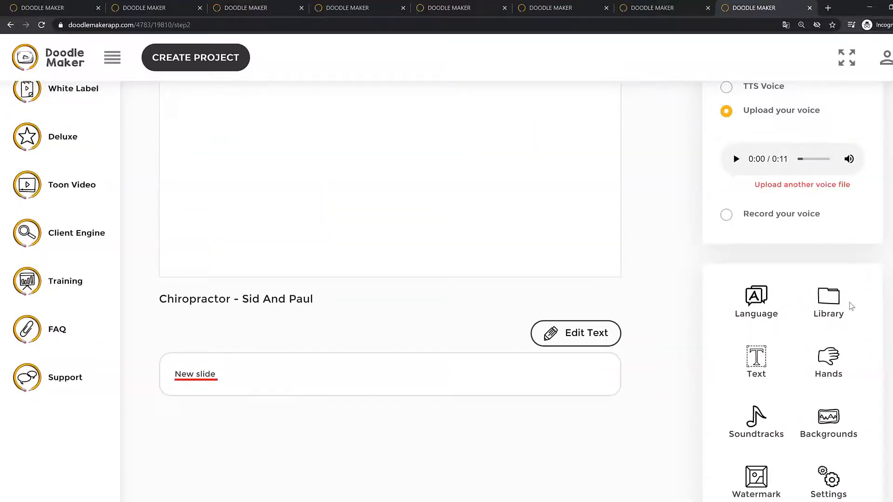
Convert the Pixabay photo of the couple on a bicycle into a cartoon and add its colour version to slide 5
{"action": "left_click", "coordinate": [833, 306]}
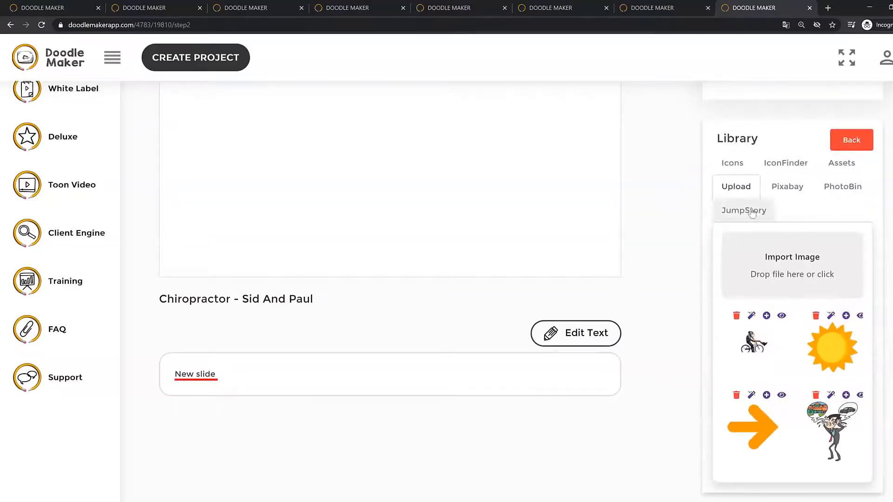
{"action": "left_click", "coordinate": [788, 187]}
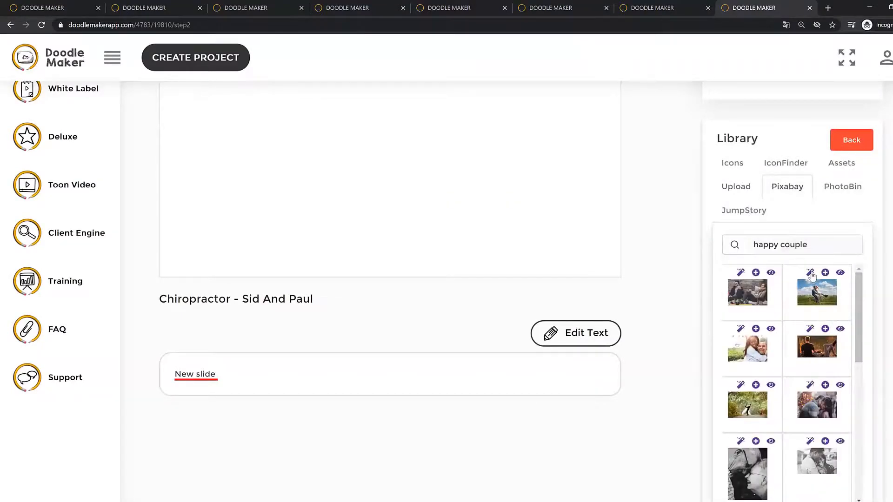
{"action": "left_click", "coordinate": [811, 275]}
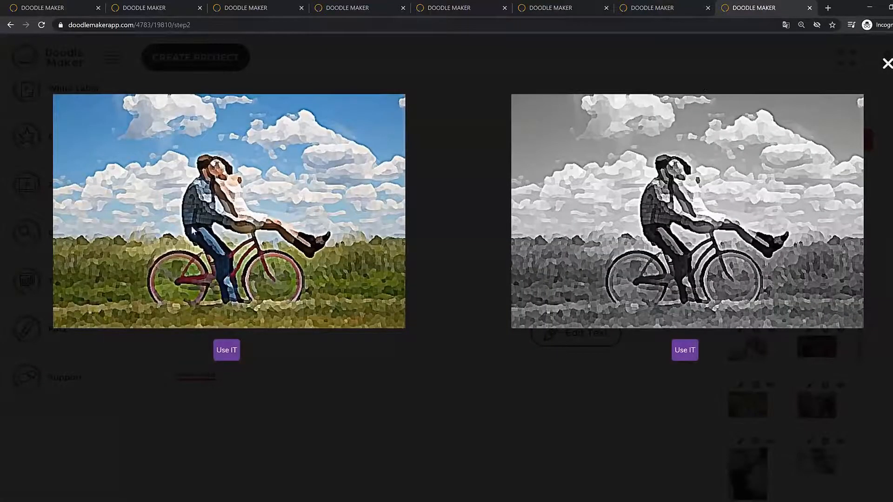
{"action": "left_click", "coordinate": [228, 352]}
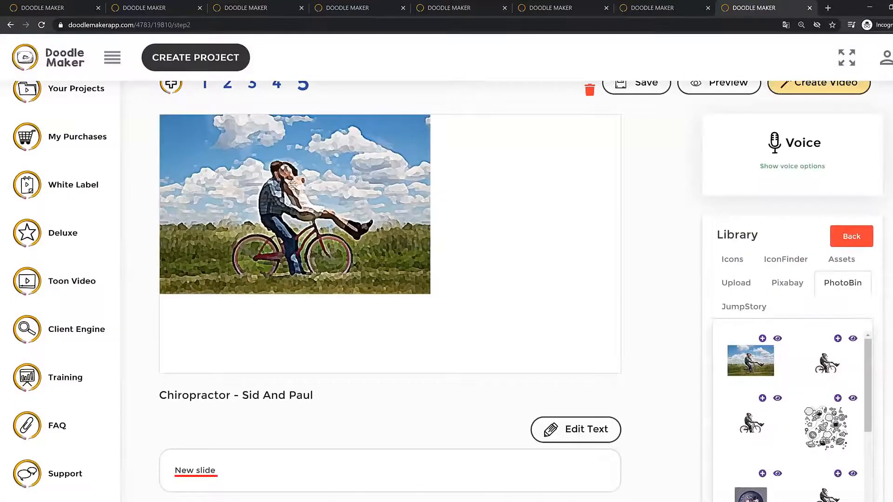
Remove the background from the cartoon couple image and move it near the centre of the slide
{"action": "left_click", "coordinate": [292, 184]}
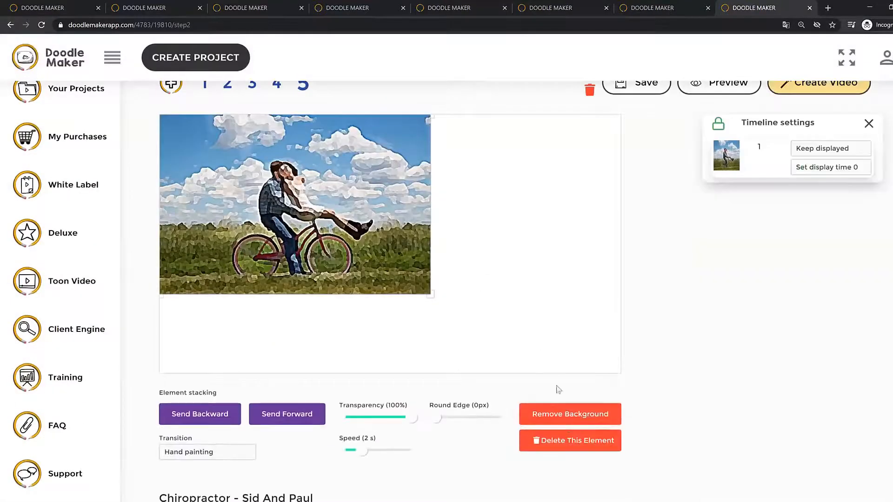
{"action": "left_click", "coordinate": [569, 425]}
{"action": "left_click", "coordinate": [427, 344]}
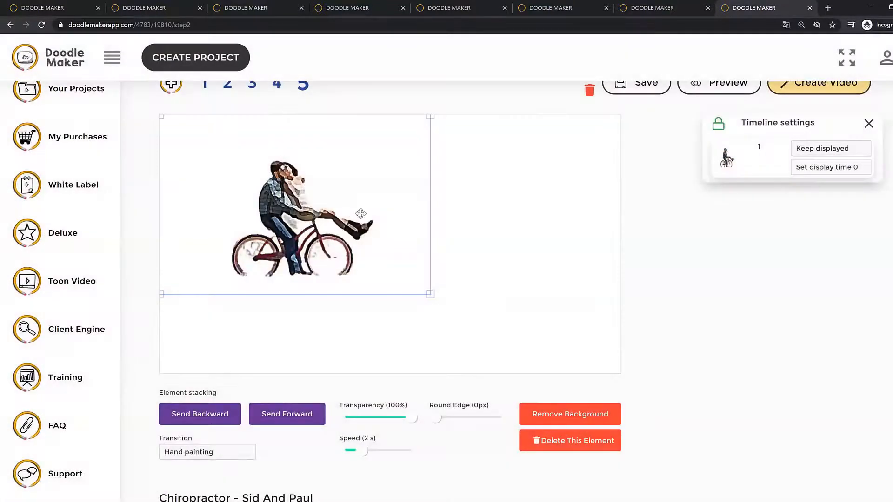
{"action": "left_click_drag", "start_coordinate": [363, 216], "coordinate": [423, 241]}
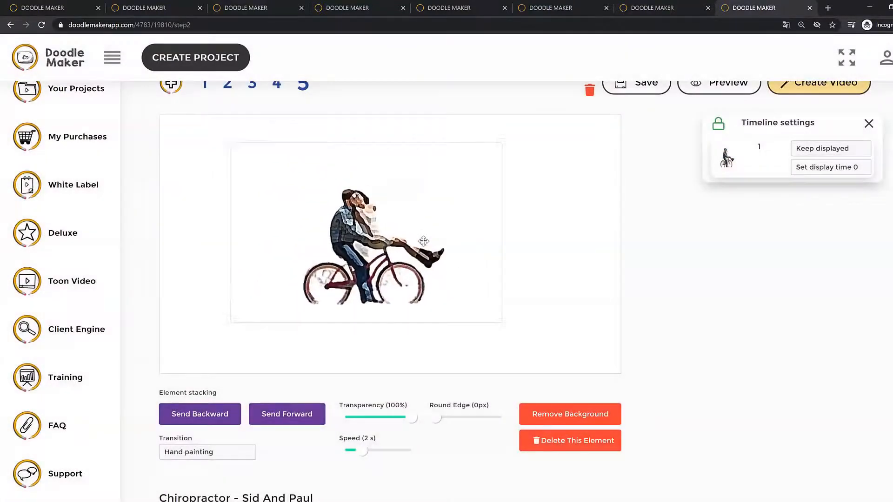
Keep the Hand painting transition for the cartoon couple and set its transparency to 85%
{"action": "left_click", "coordinate": [210, 457]}
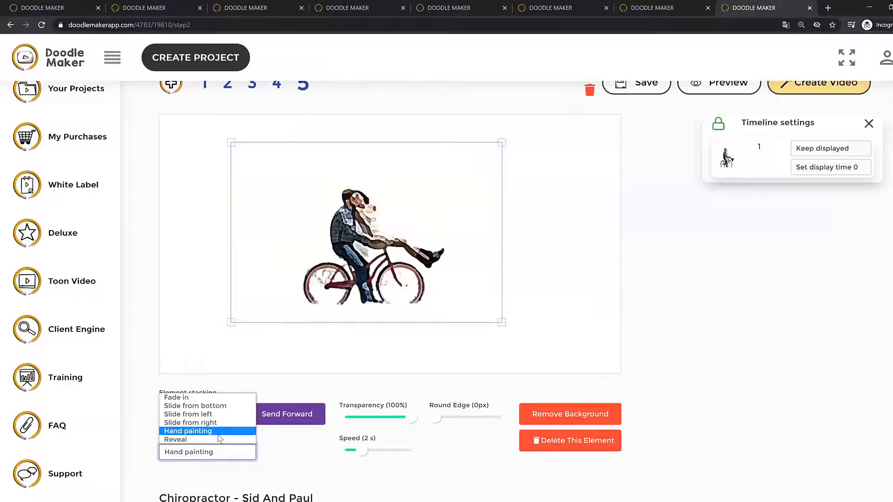
{"action": "left_click", "coordinate": [219, 435]}
{"action": "mouse_move", "coordinate": [362, 451]}
{"action": "left_mouse_down"}
{"action": "mouse_move", "coordinate": [372, 455]}
{"action": "mouse_move", "coordinate": [362, 451]}
{"action": "left_mouse_up"}
{"action": "left_click_drag", "start_coordinate": [410, 418], "coordinate": [436, 419]}
{"action": "left_click", "coordinate": [395, 440]}
{"action": "left_click", "coordinate": [528, 269]}
{"action": "left_click", "coordinate": [479, 261]}
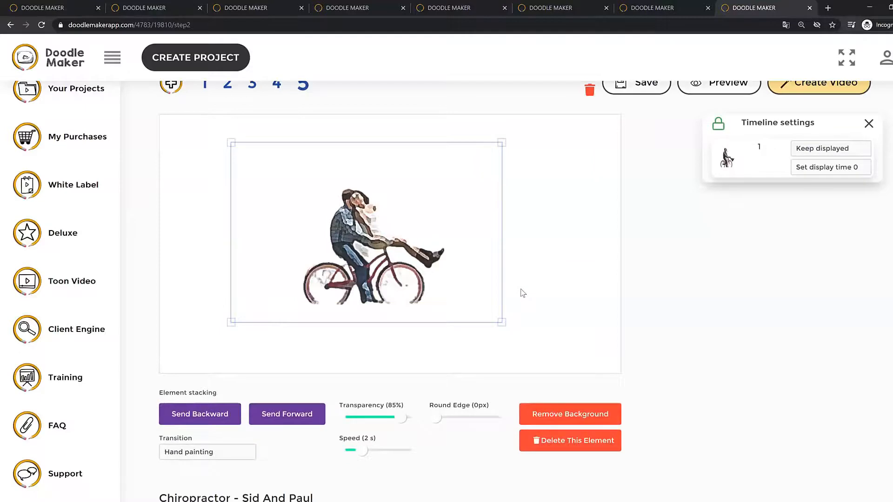
{"action": "left_click", "coordinate": [522, 293]}
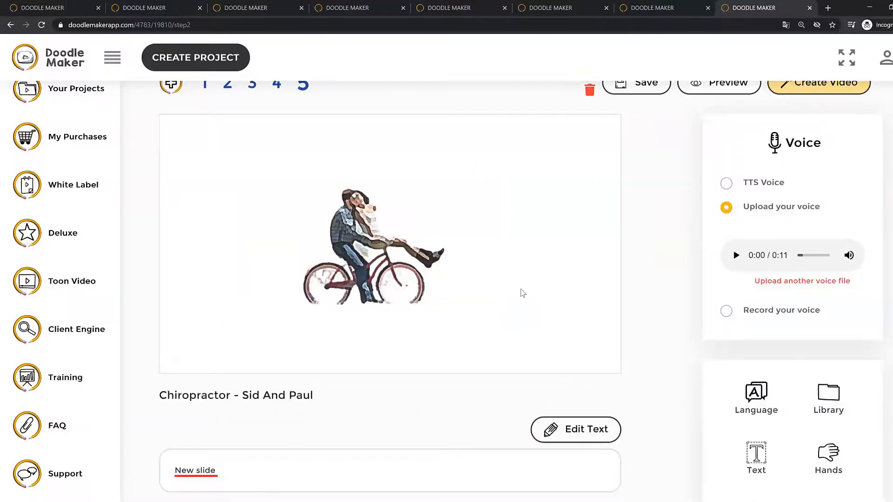
{"action": "left_click", "coordinate": [406, 281]}
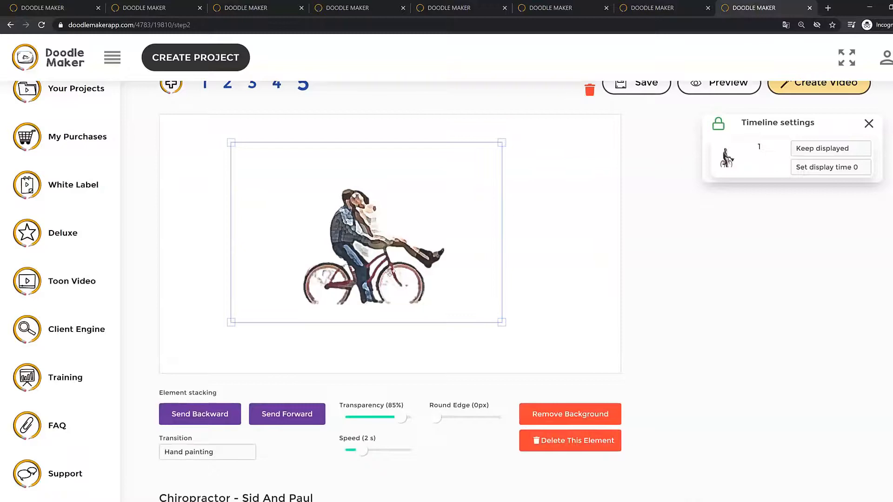
{"action": "left_click", "coordinate": [574, 235]}
Examine the voice options for slide 5, including recording your own voice, and the editing tools below them
{"action": "scroll", "coordinate": [574, 235], "scroll_direction": "up", "scroll_amount": 2}
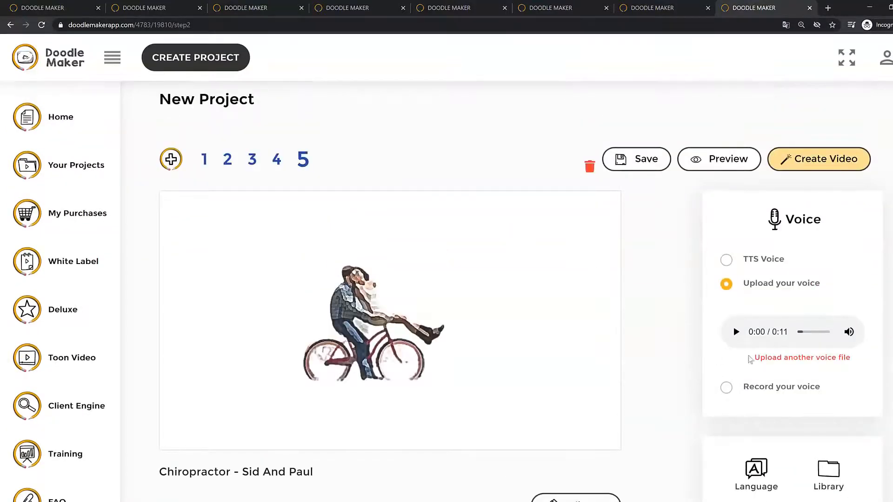
{"action": "left_click_drag", "start_coordinate": [839, 386], "coordinate": [742, 387]}
{"action": "left_click", "coordinate": [869, 384]}
{"action": "scroll", "coordinate": [874, 226], "scroll_direction": "down", "scroll_amount": 2}
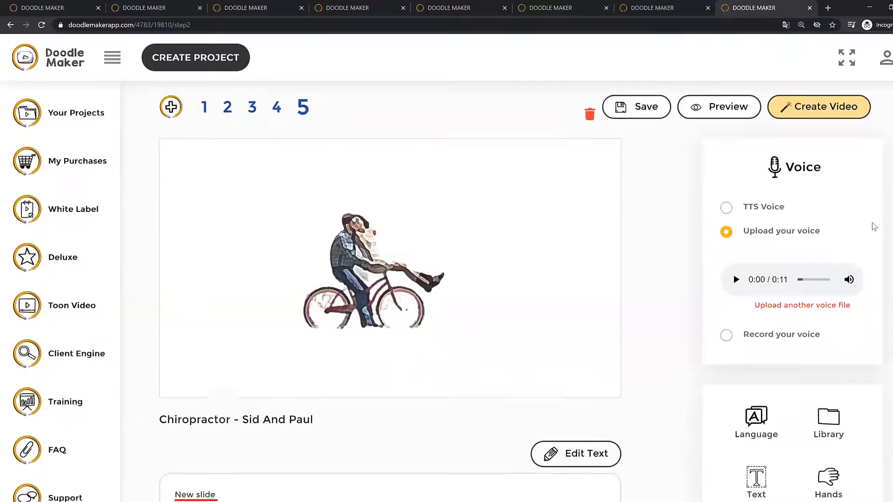
{"action": "scroll", "coordinate": [873, 225], "scroll_direction": "up", "scroll_amount": 1}
{"action": "scroll", "coordinate": [874, 227], "scroll_direction": "down", "scroll_amount": 2}
{"action": "scroll", "coordinate": [873, 227], "scroll_direction": "down", "scroll_amount": 1}
{"action": "scroll", "coordinate": [874, 227], "scroll_direction": "up", "scroll_amount": 4}
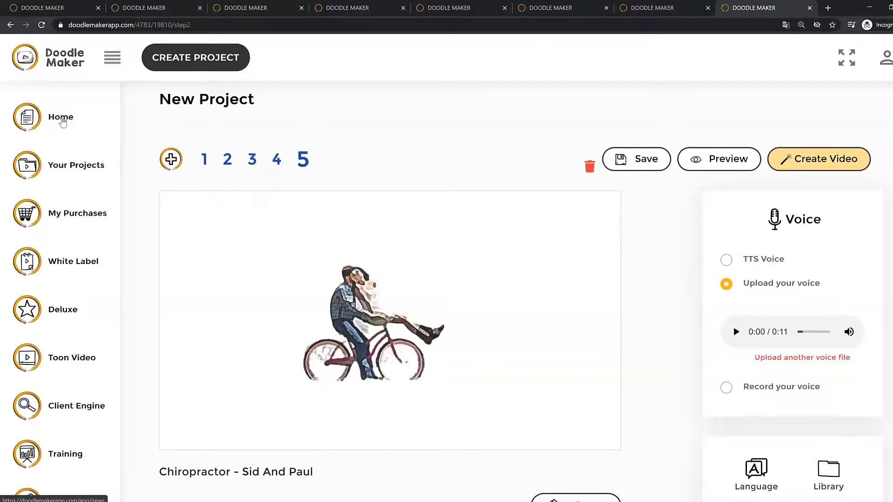
Open the Home page in a new browser tab placed second in order, and go to the Create Project page there
{"action": "right_click", "coordinate": [67, 122]}
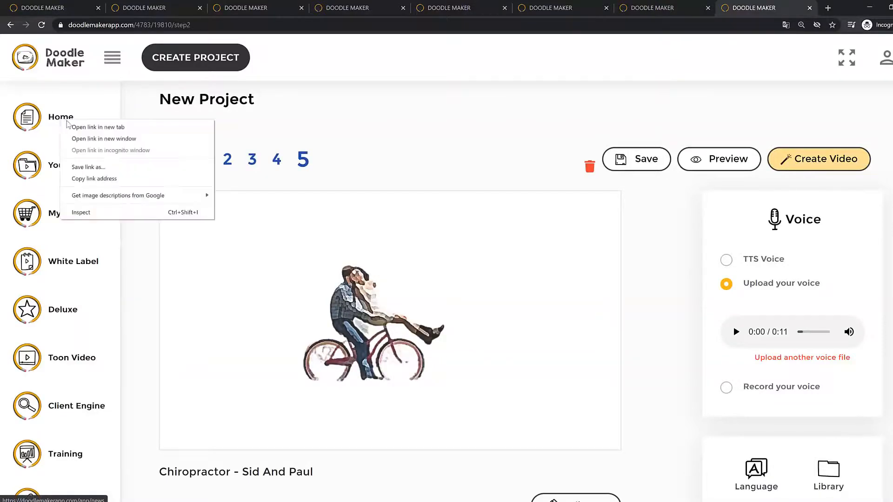
{"action": "left_click", "coordinate": [88, 127]}
{"action": "left_click_drag", "start_coordinate": [744, 5], "coordinate": [133, 6]}
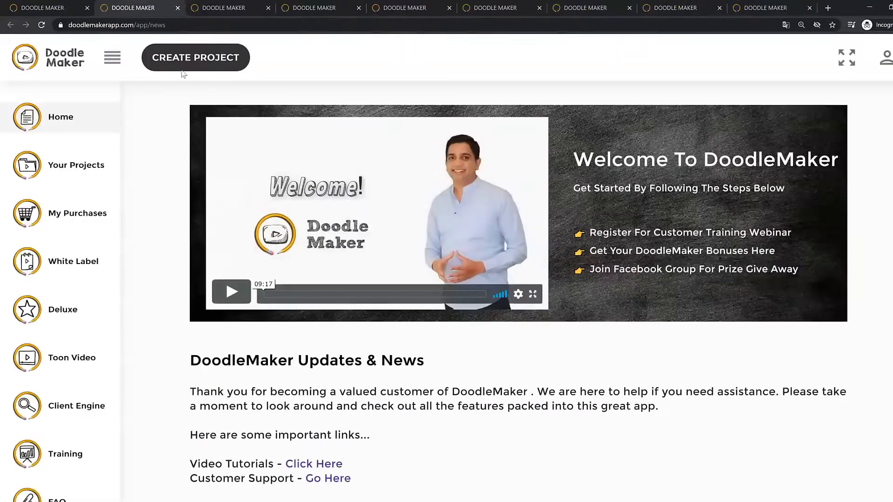
{"action": "left_click", "coordinate": [182, 69]}
Translate the Create Project page into Spanish and review the ready-made template description
{"action": "right_click", "coordinate": [429, 143]}
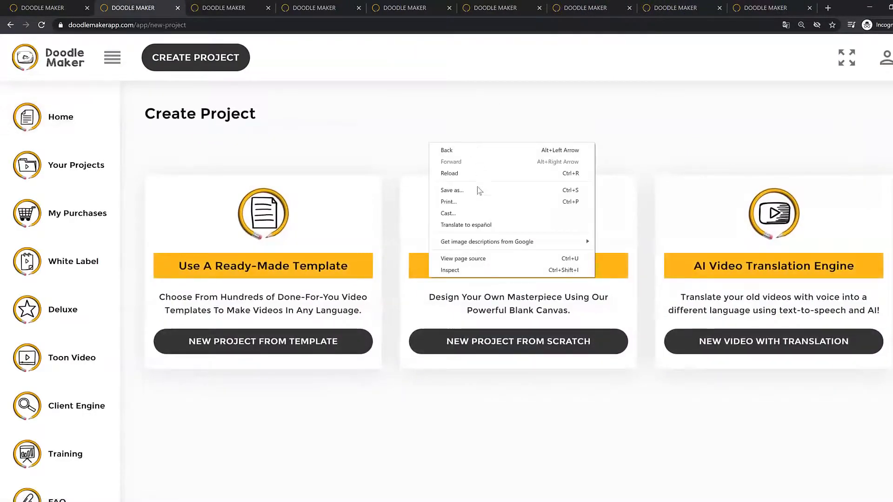
{"action": "left_click", "coordinate": [471, 226]}
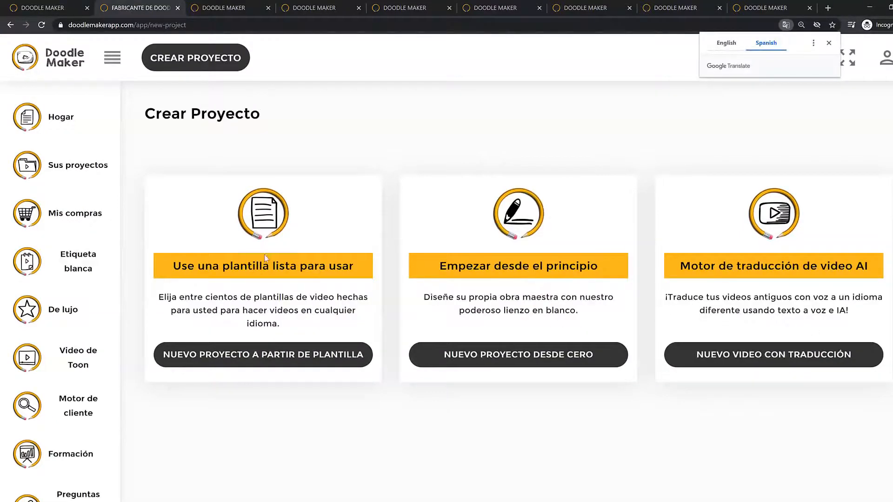
{"action": "left_click_drag", "start_coordinate": [176, 264], "coordinate": [357, 317]}
{"action": "left_click", "coordinate": [314, 336]}
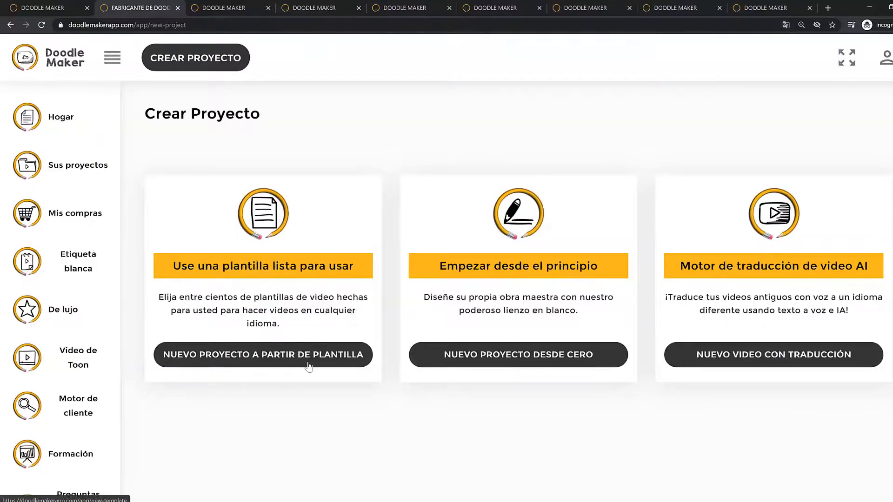
Start a new project from the ready-made template library, using the AC Installation - Female whiteboard template
{"action": "left_click", "coordinate": [331, 362]}
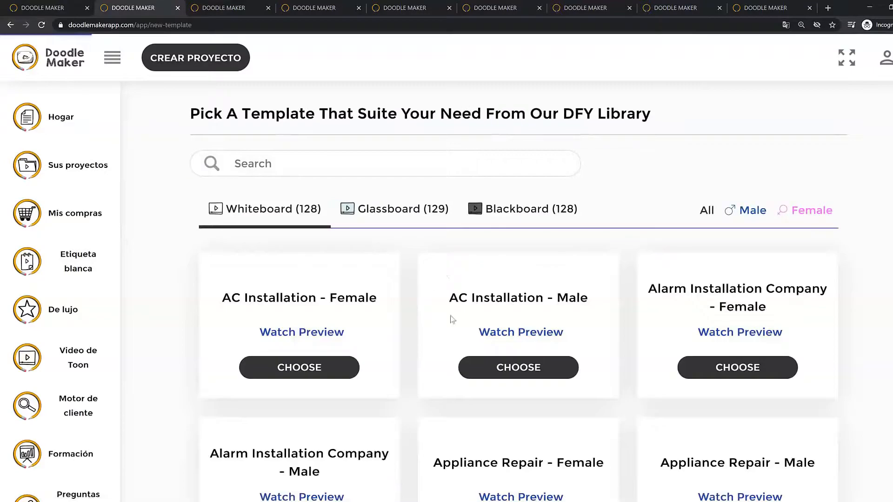
{"action": "scroll", "coordinate": [442, 315], "scroll_direction": "down", "scroll_amount": 3}
{"action": "scroll", "coordinate": [444, 316], "scroll_direction": "up", "scroll_amount": 1}
{"action": "scroll", "coordinate": [445, 316], "scroll_direction": "up", "scroll_amount": 1}
{"action": "left_click_drag", "start_coordinate": [433, 367], "coordinate": [602, 356]}
{"action": "scroll", "coordinate": [602, 356], "scroll_direction": "down", "scroll_amount": 8}
{"action": "scroll", "coordinate": [604, 357], "scroll_direction": "up", "scroll_amount": 8}
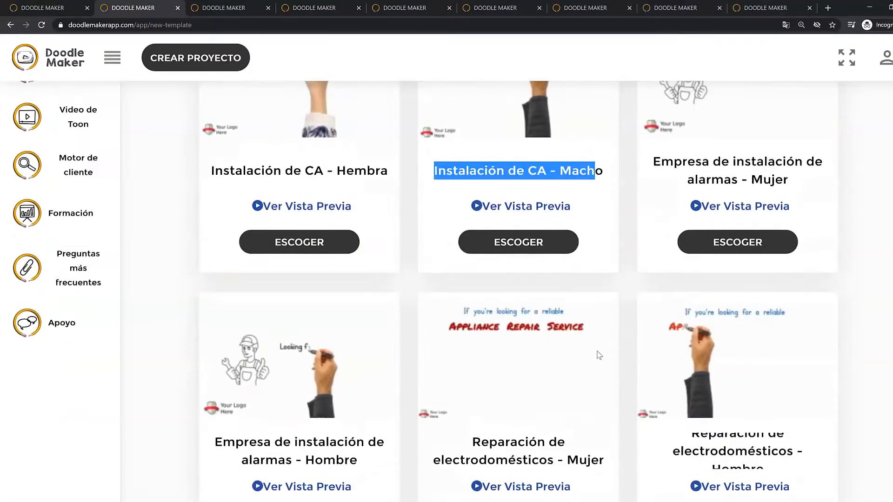
{"action": "left_click", "coordinate": [294, 439]}
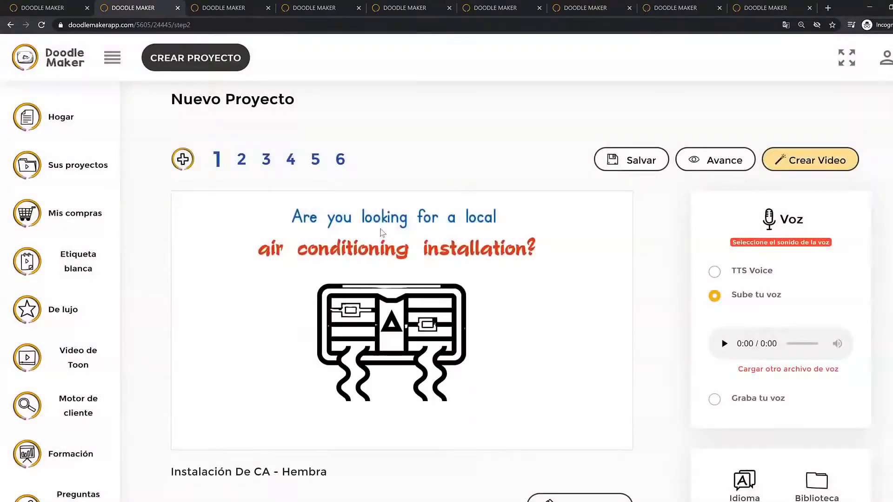
Select the blue headline on slide 1 and review the translated element options, project title, script and timeline settings
{"action": "left_click", "coordinate": [379, 220]}
{"action": "scroll", "coordinate": [533, 278], "scroll_direction": "down", "scroll_amount": 6}
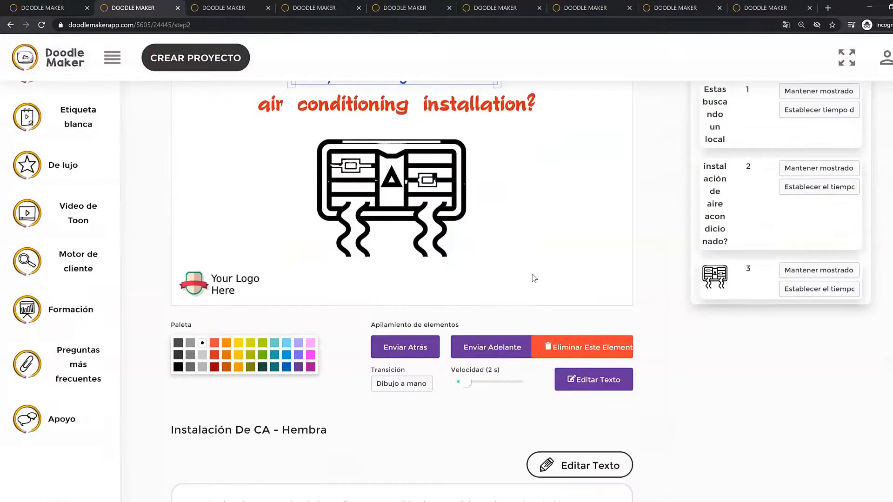
{"action": "scroll", "coordinate": [376, 335], "scroll_direction": "up", "scroll_amount": 1}
{"action": "left_click_drag", "start_coordinate": [179, 362], "coordinate": [375, 354]}
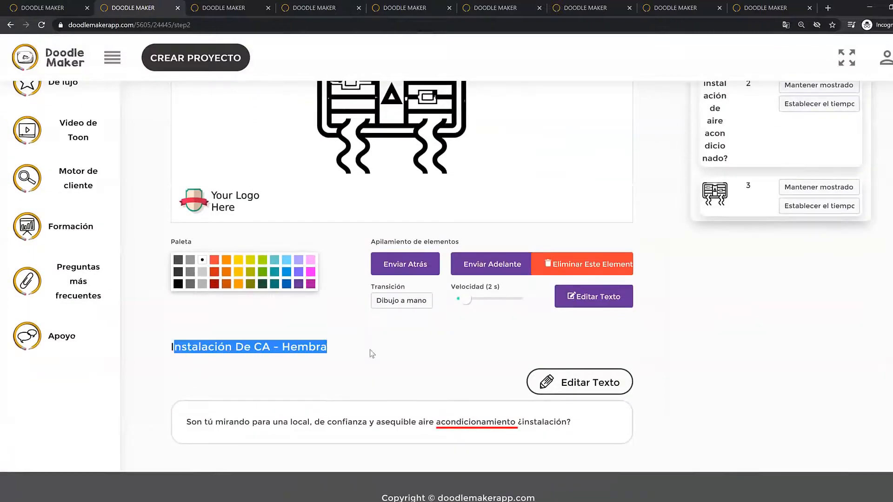
{"action": "scroll", "coordinate": [772, 261], "scroll_direction": "up", "scroll_amount": 5}
{"action": "scroll", "coordinate": [788, 263], "scroll_direction": "down", "scroll_amount": 2}
{"action": "scroll", "coordinate": [768, 260], "scroll_direction": "up", "scroll_amount": 2}
{"action": "left_click_drag", "start_coordinate": [731, 199], "coordinate": [796, 213]}
{"action": "left_click", "coordinate": [698, 236]}
{"action": "scroll", "coordinate": [608, 333], "scroll_direction": "down", "scroll_amount": 1}
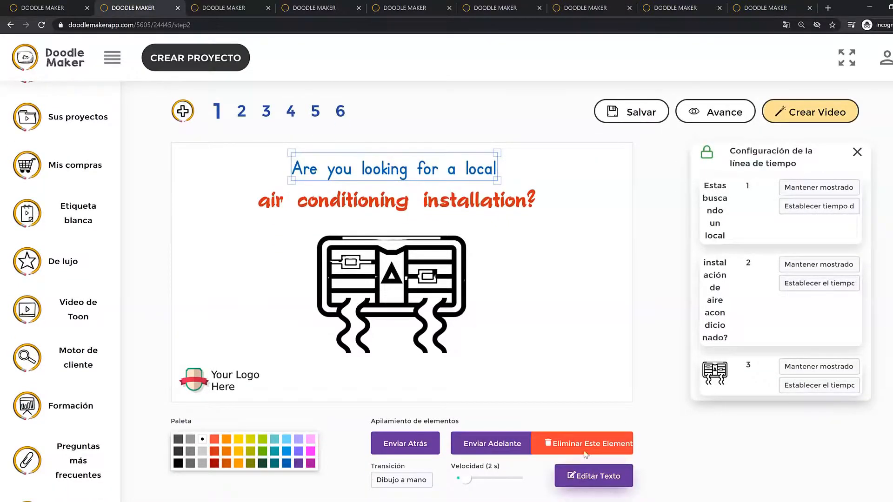
Open the headline's text editing dialog, review the translated font, font size and text labels, and close it without changes
{"action": "left_click", "coordinate": [590, 486]}
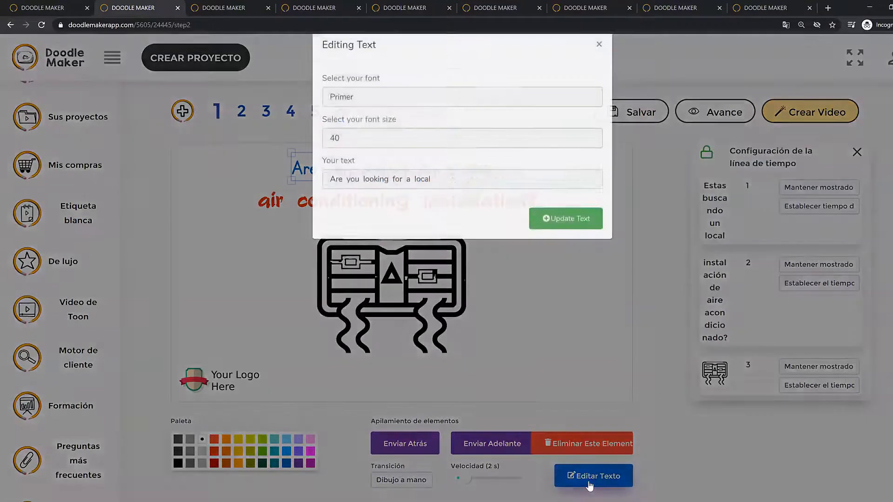
{"action": "left_click_drag", "start_coordinate": [331, 102], "coordinate": [433, 101]}
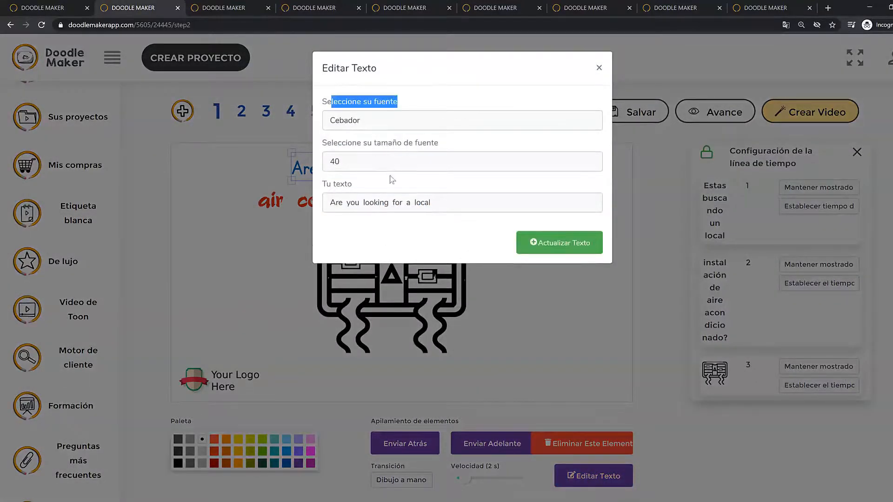
{"action": "left_click_drag", "start_coordinate": [353, 186], "coordinate": [333, 186]}
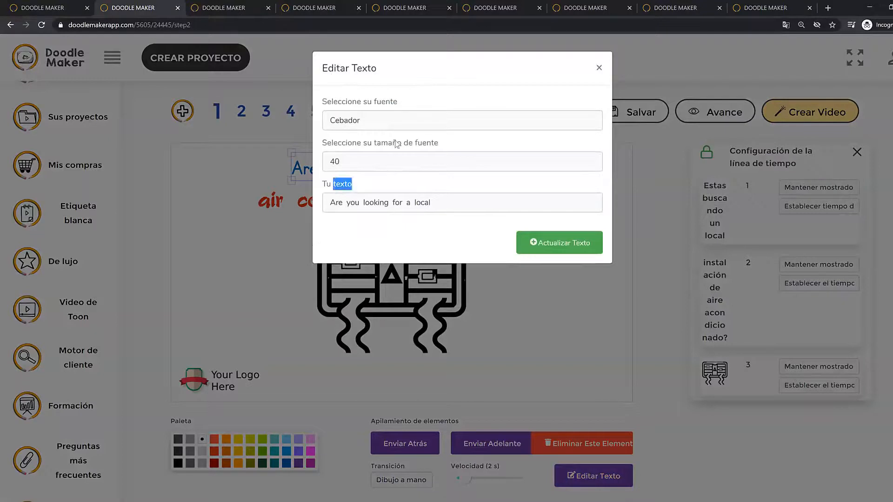
{"action": "left_click_drag", "start_coordinate": [441, 143], "coordinate": [278, 142]}
{"action": "left_click_drag", "start_coordinate": [400, 108], "coordinate": [321, 102]}
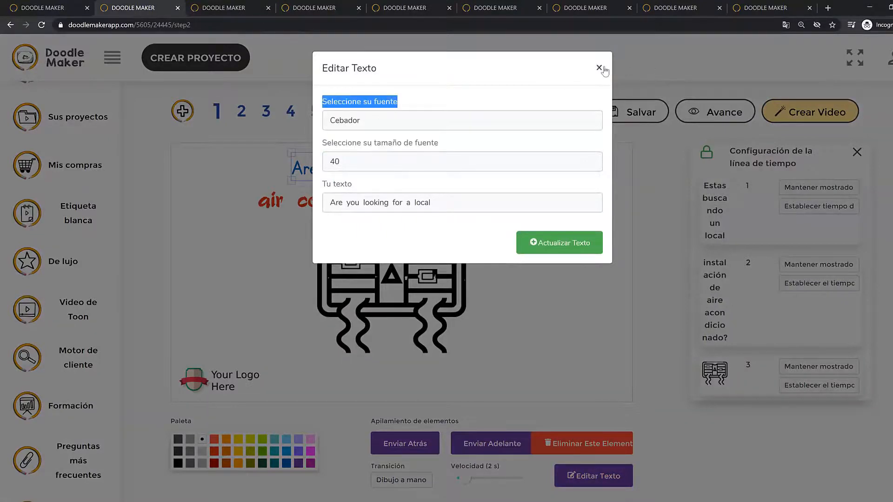
{"action": "left_click", "coordinate": [599, 68]}
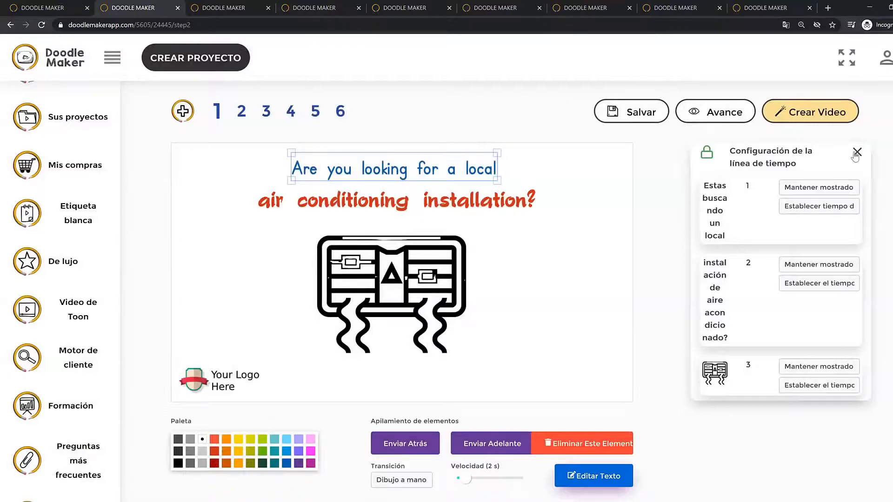
Close the timeline settings and review the translated voice options and editing tool labels
{"action": "left_click", "coordinate": [855, 154]}
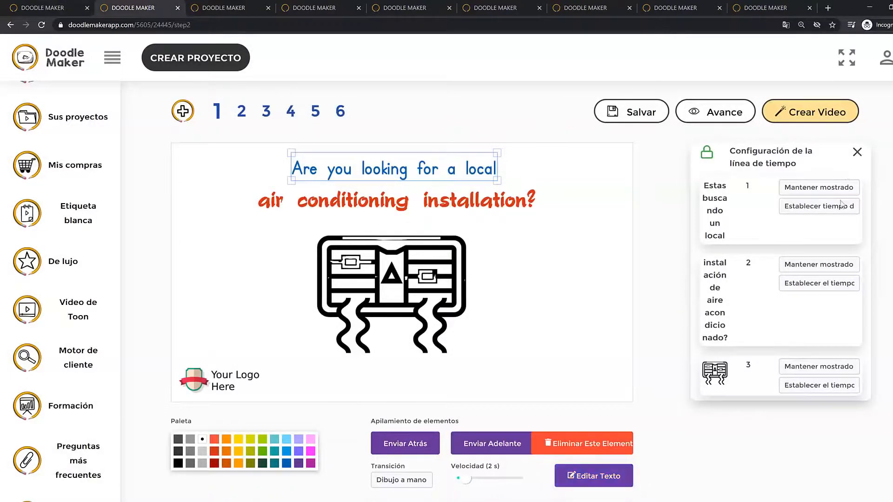
{"action": "scroll", "coordinate": [860, 338], "scroll_direction": "down", "scroll_amount": 2}
{"action": "scroll", "coordinate": [861, 338], "scroll_direction": "down", "scroll_amount": 1}
{"action": "scroll", "coordinate": [861, 338], "scroll_direction": "up", "scroll_amount": 1}
{"action": "mouse_move", "coordinate": [834, 345]}
{"action": "left_mouse_down"}
{"action": "mouse_move", "coordinate": [796, 347]}
{"action": "mouse_move", "coordinate": [825, 342]}
{"action": "left_mouse_up"}
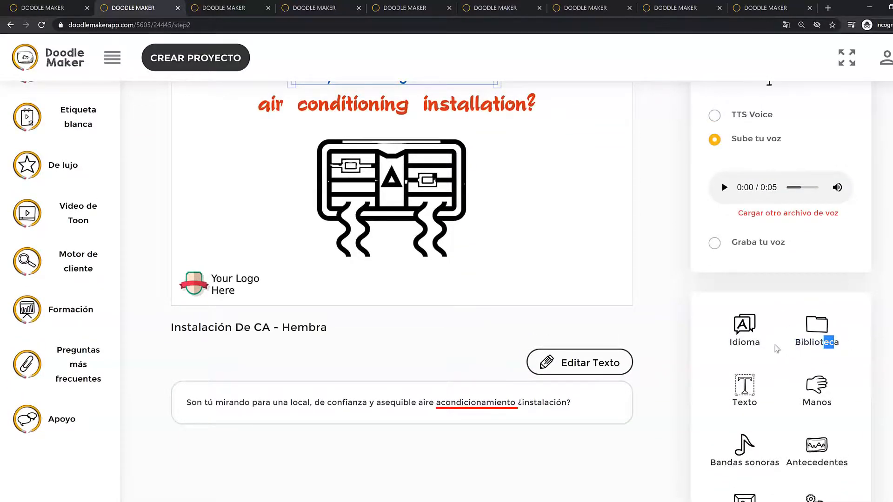
{"action": "scroll", "coordinate": [878, 342], "scroll_direction": "down", "scroll_amount": 1}
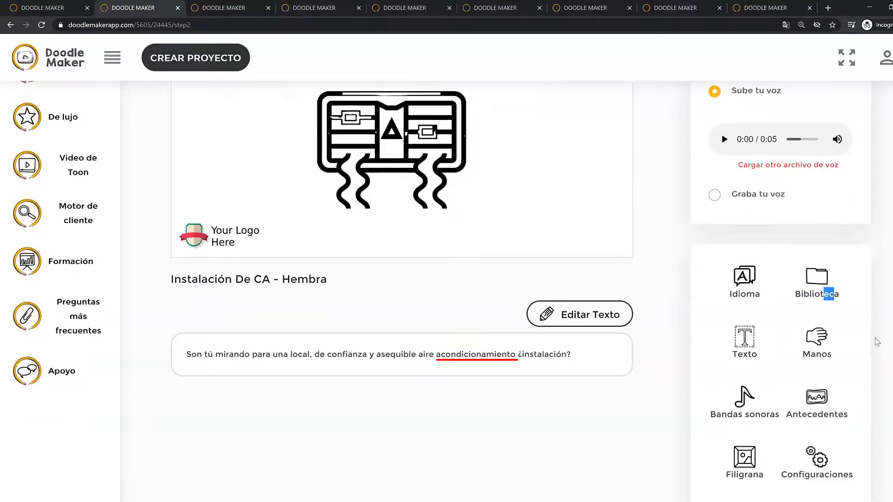
{"action": "scroll", "coordinate": [790, 386], "scroll_direction": "up", "scroll_amount": 1}
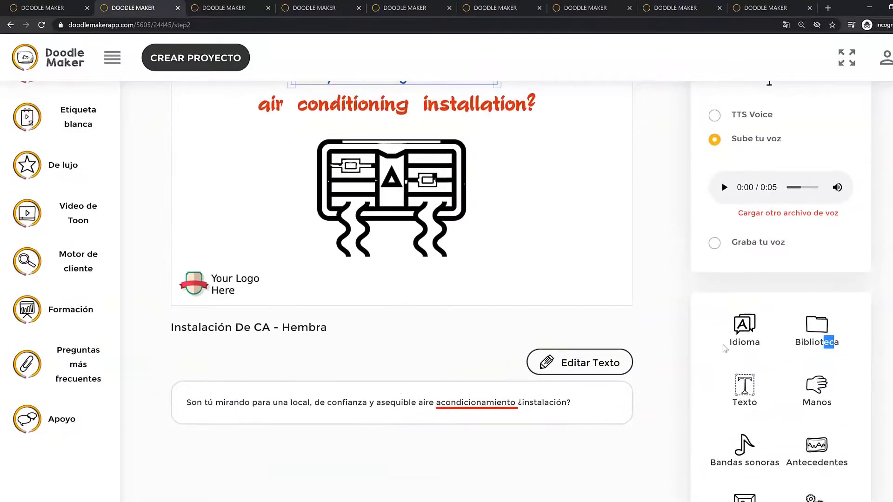
Examine the available speech languages in the language dialog and leave it without changing the language
{"action": "left_click", "coordinate": [750, 328]}
{"action": "left_click", "coordinate": [402, 124]}
{"action": "scroll", "coordinate": [388, 227], "scroll_direction": "down", "scroll_amount": 4}
{"action": "scroll", "coordinate": [388, 227], "scroll_direction": "up", "scroll_amount": 4}
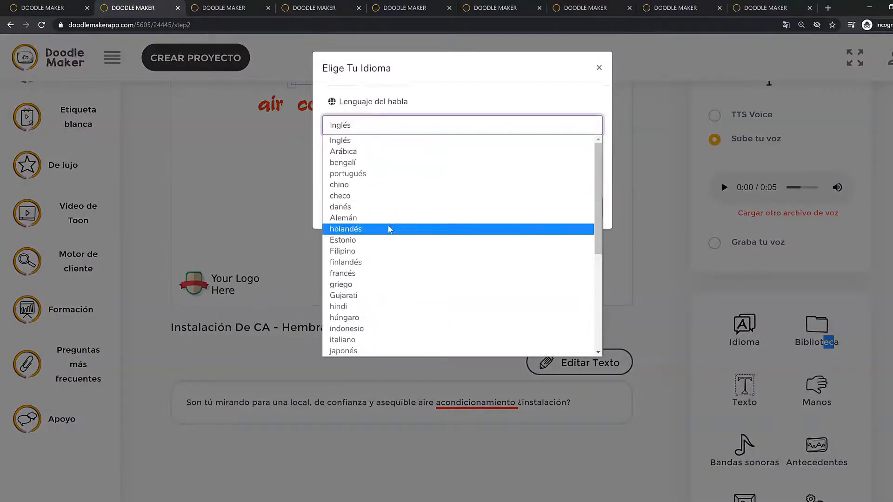
{"action": "left_click", "coordinate": [640, 145]}
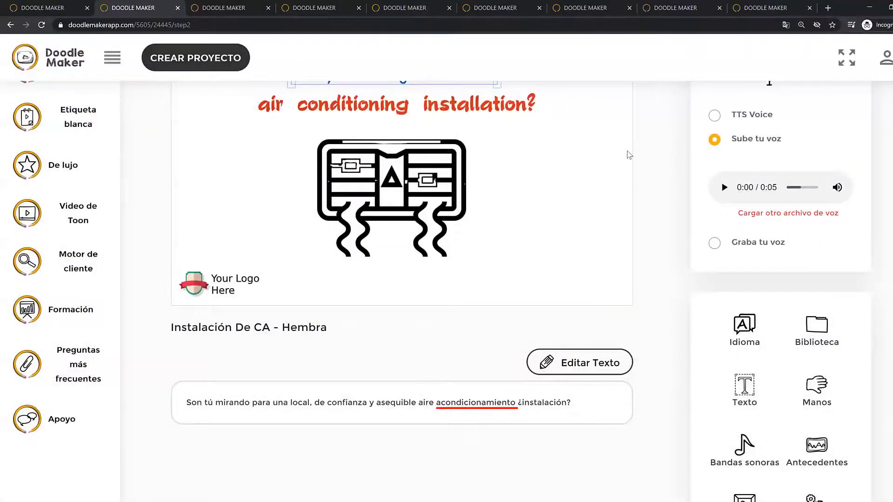
{"action": "scroll", "coordinate": [629, 155], "scroll_direction": "up", "scroll_amount": 1}
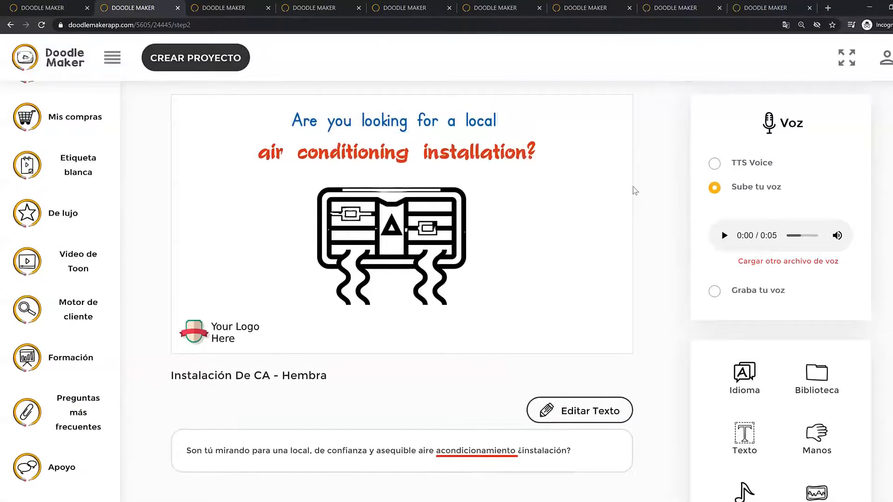
{"action": "scroll", "coordinate": [670, 176], "scroll_direction": "up", "scroll_amount": 2}
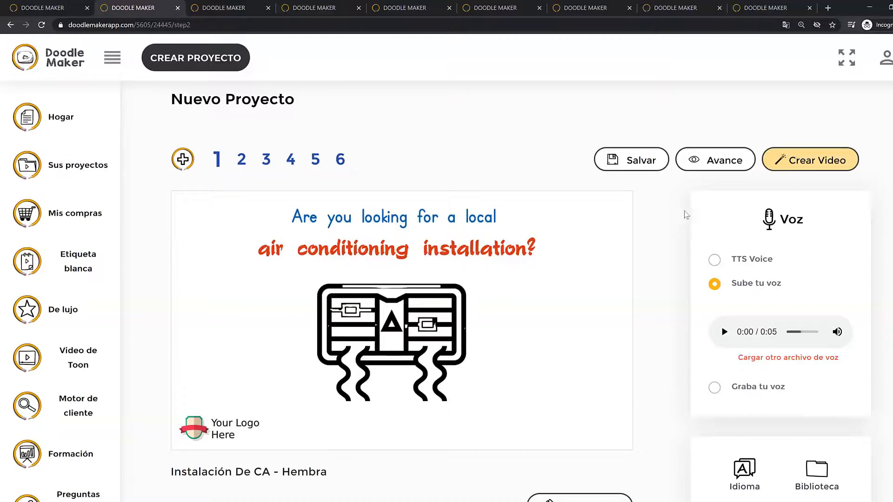
Restore the project page from Spanish to its original English
{"action": "right_click", "coordinate": [688, 197]}
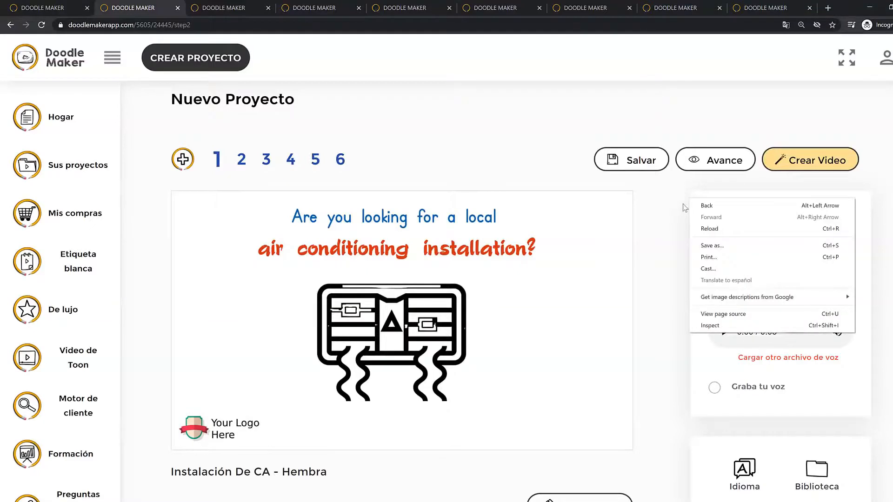
{"action": "left_click", "coordinate": [670, 260]}
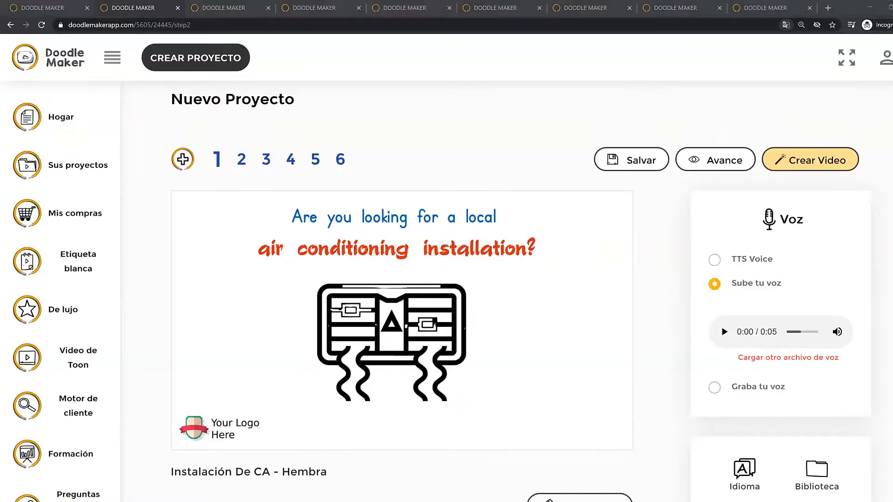
{"action": "left_click", "coordinate": [787, 24]}
{"action": "left_click", "coordinate": [726, 43]}
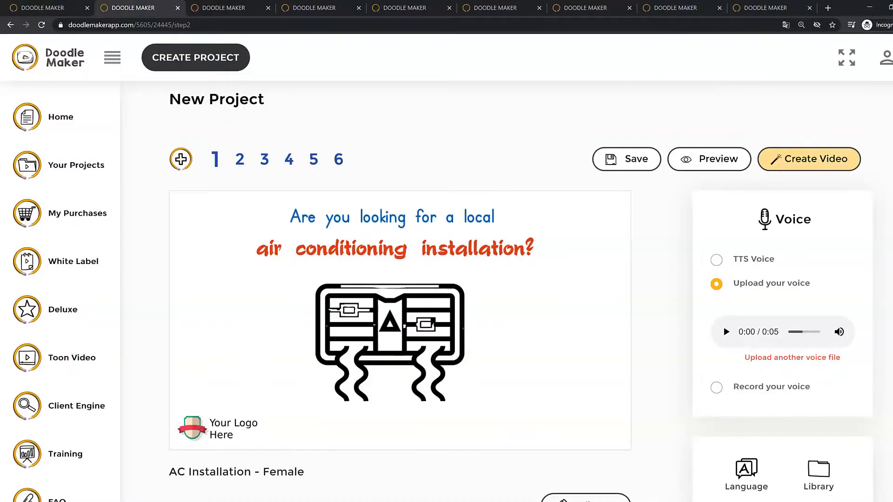
{"action": "scroll", "coordinate": [400, 298], "scroll_direction": "down", "scroll_amount": 1}
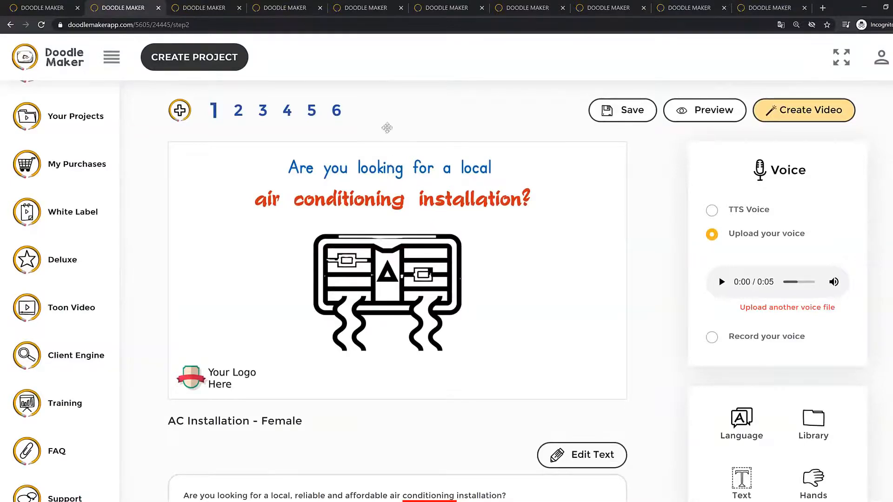
Switch to the Bakery Project - Color tab and nudge the cupcake and the cookies slightly on slide 1
{"action": "left_click", "coordinate": [223, 7]}
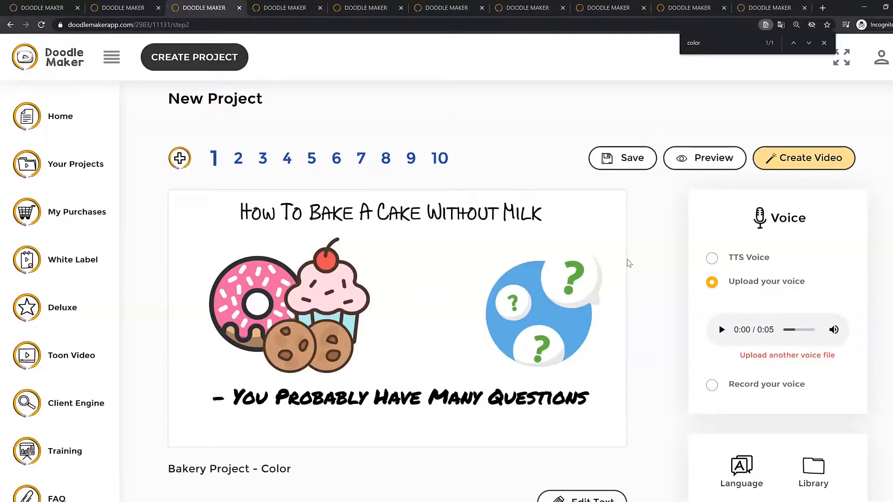
{"action": "mouse_move", "coordinate": [402, 213]}
{"action": "left_mouse_down"}
{"action": "mouse_move", "coordinate": [410, 203]}
{"action": "mouse_move", "coordinate": [365, 201]}
{"action": "mouse_move", "coordinate": [403, 199]}
{"action": "left_mouse_up"}
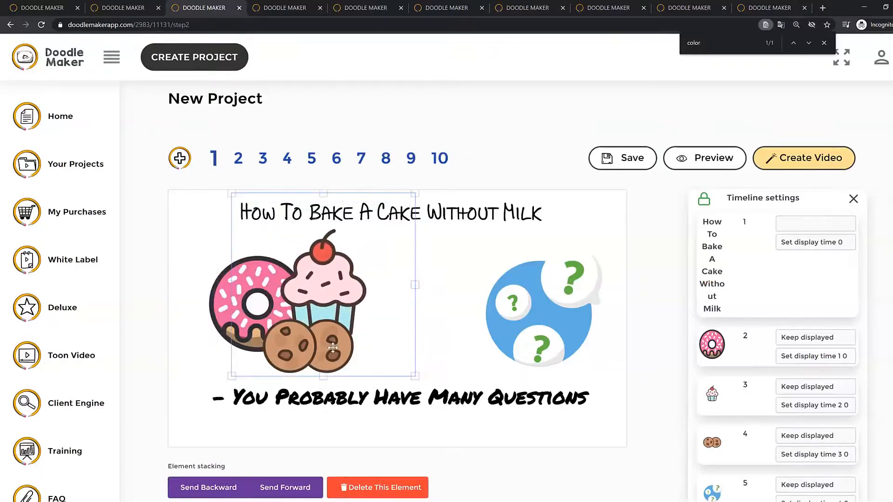
{"action": "left_click_drag", "start_coordinate": [333, 347], "coordinate": [325, 343]}
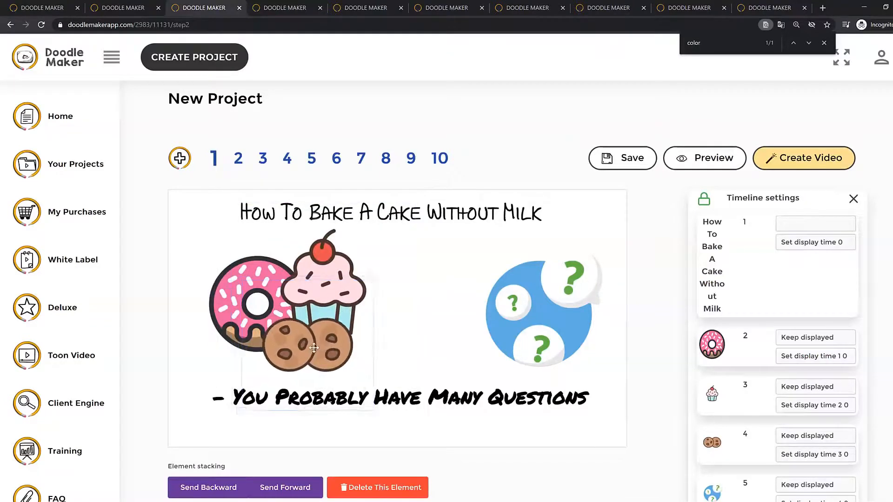
Select the colored bakery images on slide 1 one after another to examine them as separate elements, and clear the selection
{"action": "left_click", "coordinate": [258, 269]}
{"action": "left_click", "coordinate": [226, 291]}
{"action": "left_click", "coordinate": [363, 301]}
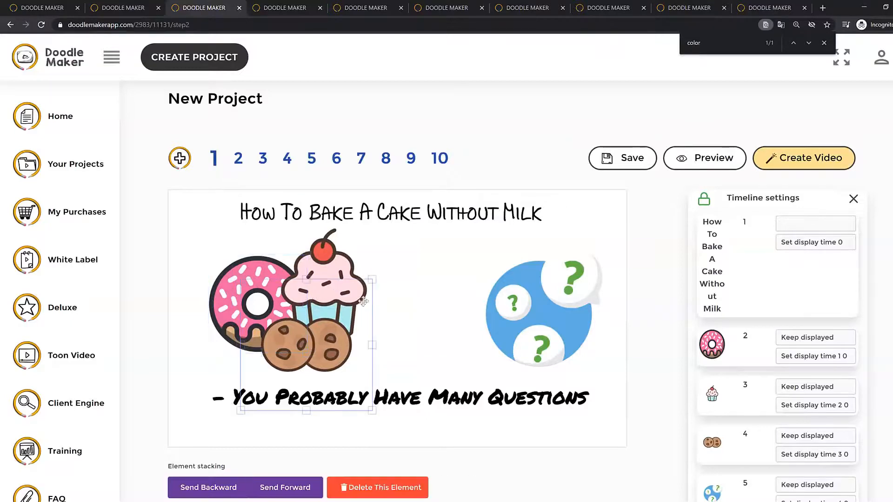
{"action": "left_click", "coordinate": [434, 287]}
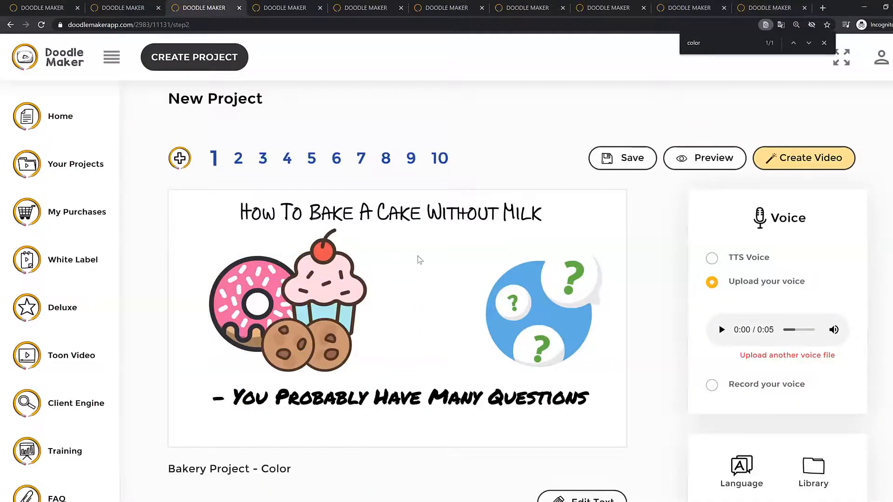
{"action": "left_click", "coordinate": [406, 222]}
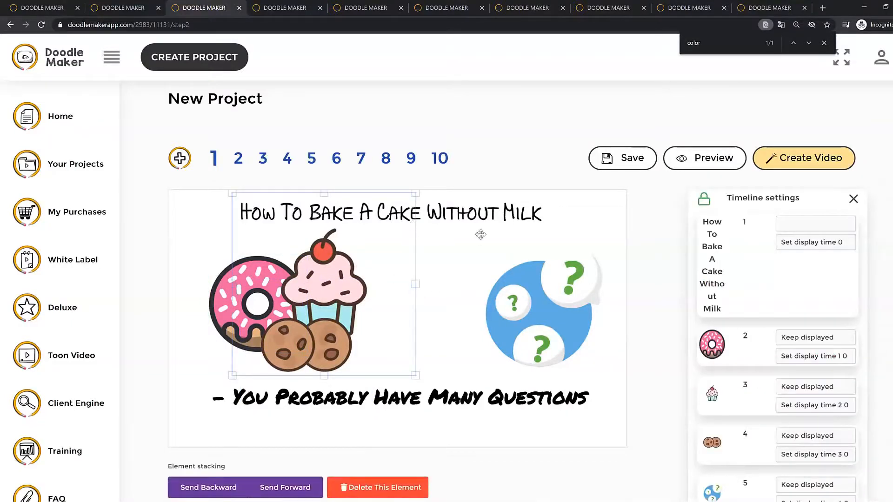
{"action": "left_click", "coordinate": [268, 268]}
{"action": "left_click", "coordinate": [356, 292]}
{"action": "left_click", "coordinate": [456, 267]}
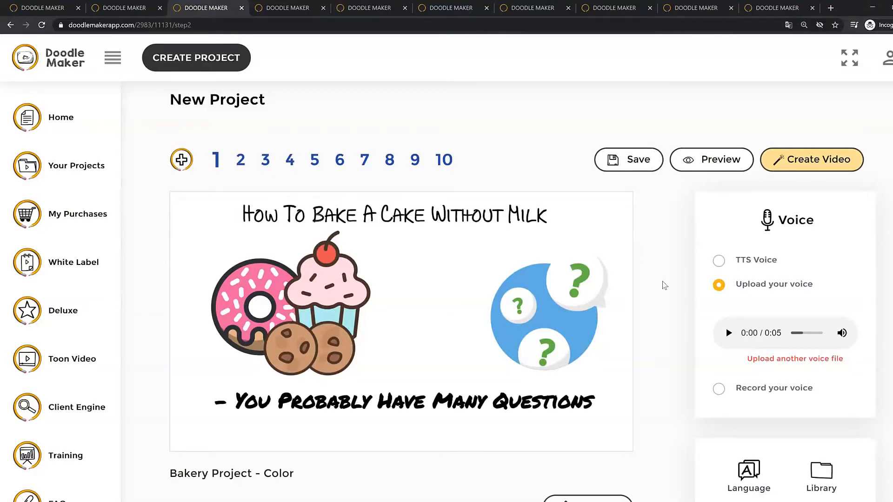
Open the library's Assets collection, filter it to Color, and browse the colored images
{"action": "scroll", "coordinate": [725, 303], "scroll_direction": "down", "scroll_amount": 1}
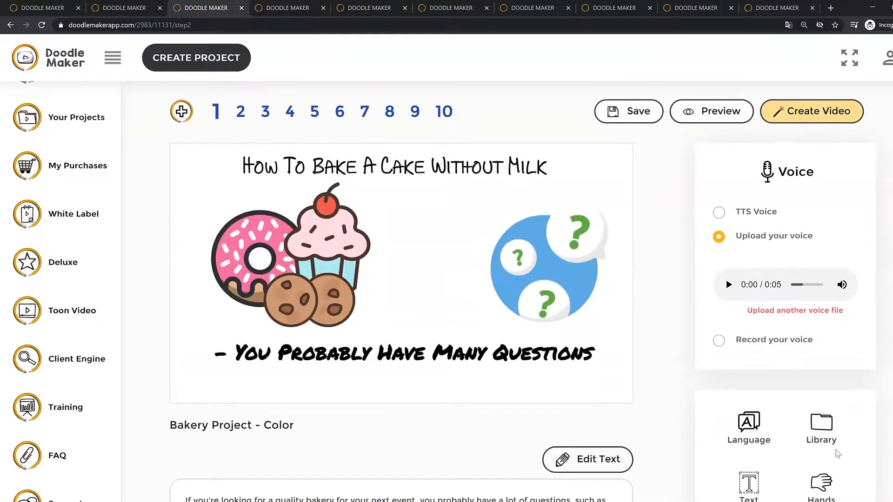
{"action": "left_click", "coordinate": [821, 424]}
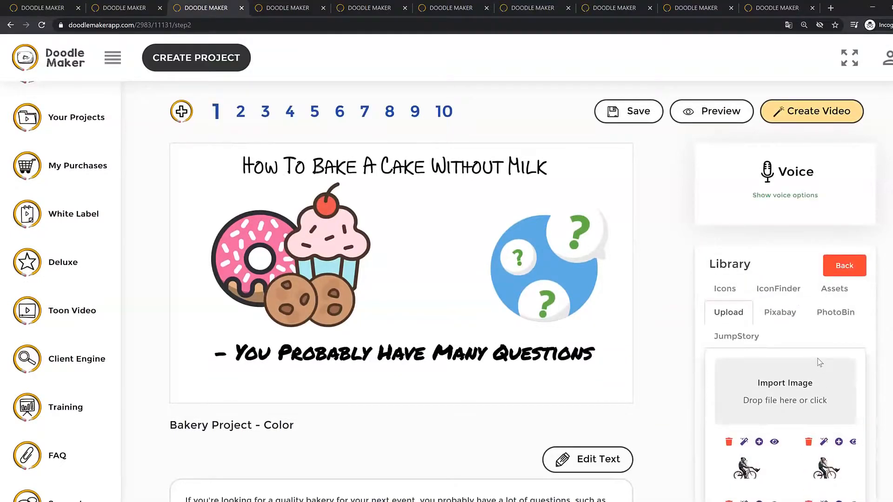
{"action": "left_click", "coordinate": [835, 288]}
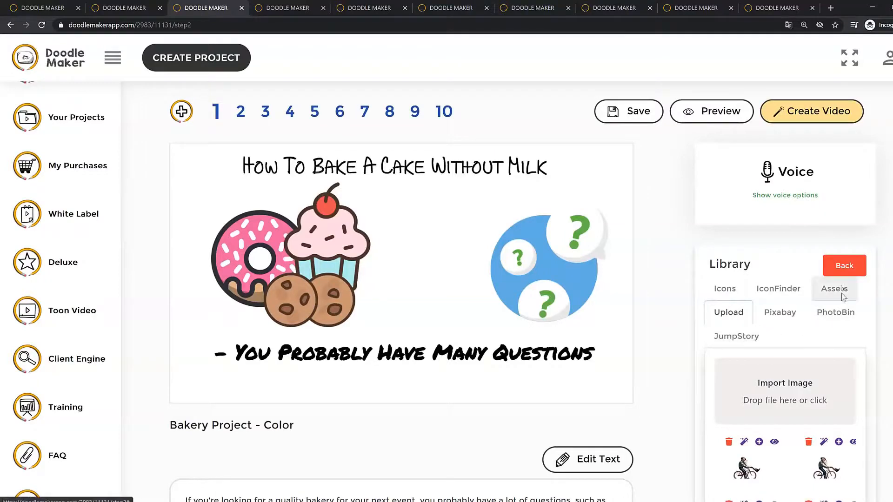
{"action": "left_click", "coordinate": [821, 369]}
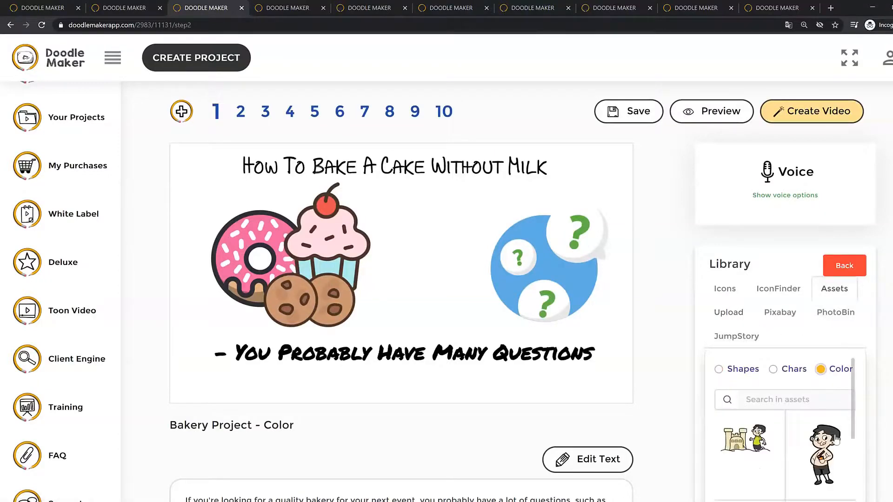
{"action": "scroll", "coordinate": [837, 429], "scroll_direction": "down", "scroll_amount": 3}
{"action": "scroll", "coordinate": [830, 429], "scroll_direction": "up", "scroll_amount": 5}
{"action": "scroll", "coordinate": [835, 431], "scroll_direction": "down", "scroll_amount": 2}
{"action": "scroll", "coordinate": [835, 432], "scroll_direction": "down", "scroll_amount": 5}
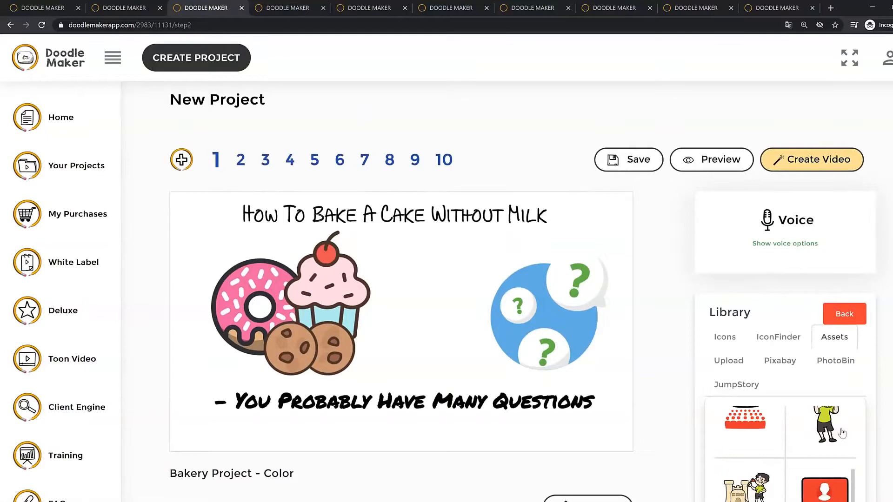
Continue through the colored images in the Assets collection, and return to slide 1
{"action": "scroll", "coordinate": [810, 409], "scroll_direction": "down", "scroll_amount": 3}
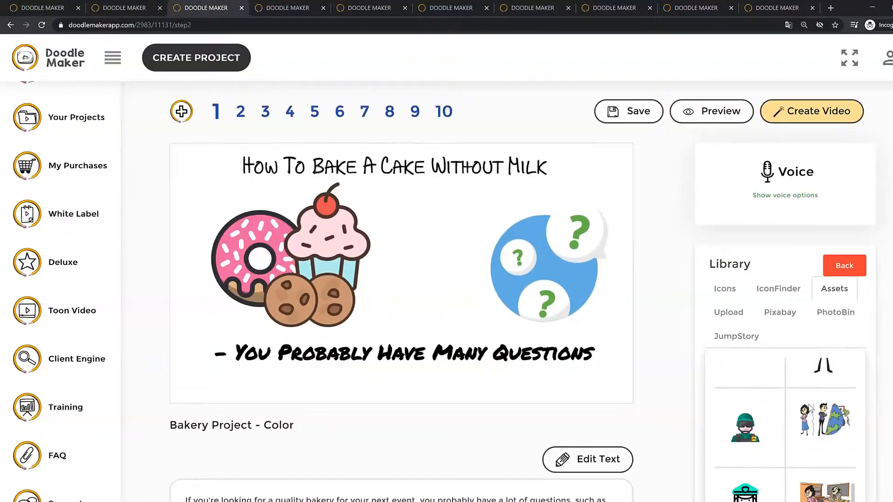
{"action": "scroll", "coordinate": [847, 398], "scroll_direction": "up", "scroll_amount": 2}
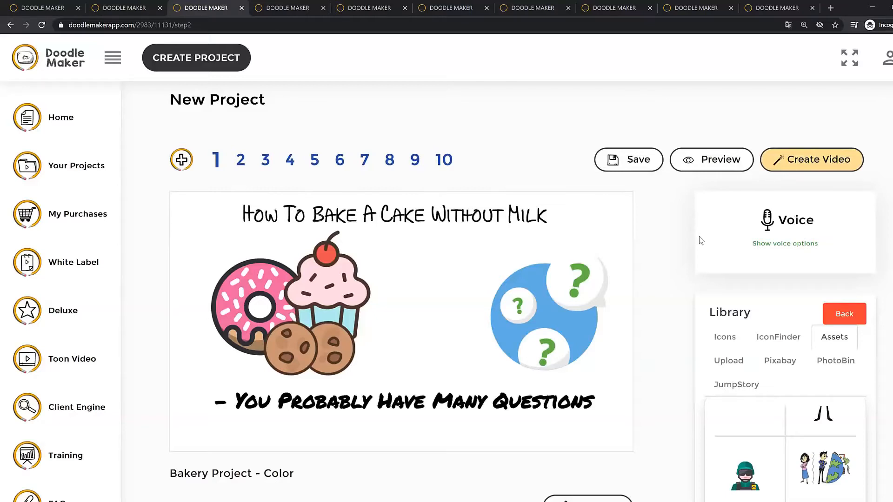
{"action": "scroll", "coordinate": [356, 292], "scroll_direction": "down", "scroll_amount": 1}
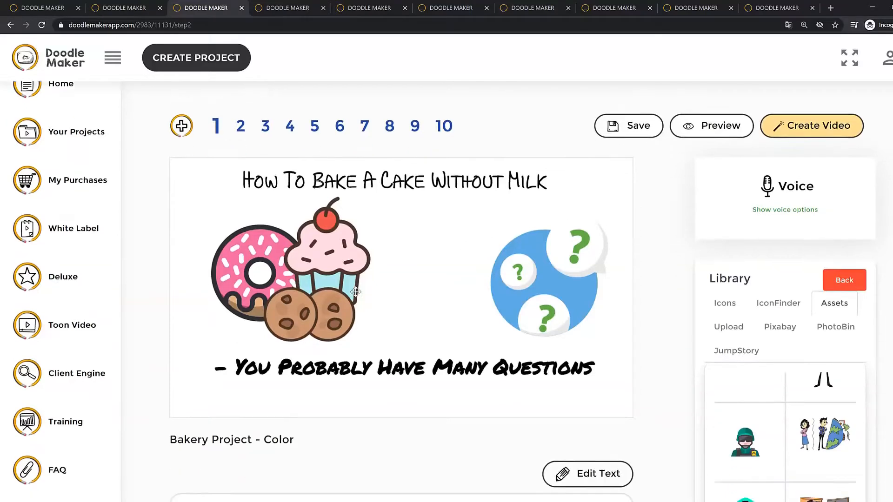
Select the cookies on slide 1 and examine the timeline settings, including the title's display options and the display time entries of all elements
{"action": "left_click", "coordinate": [350, 236]}
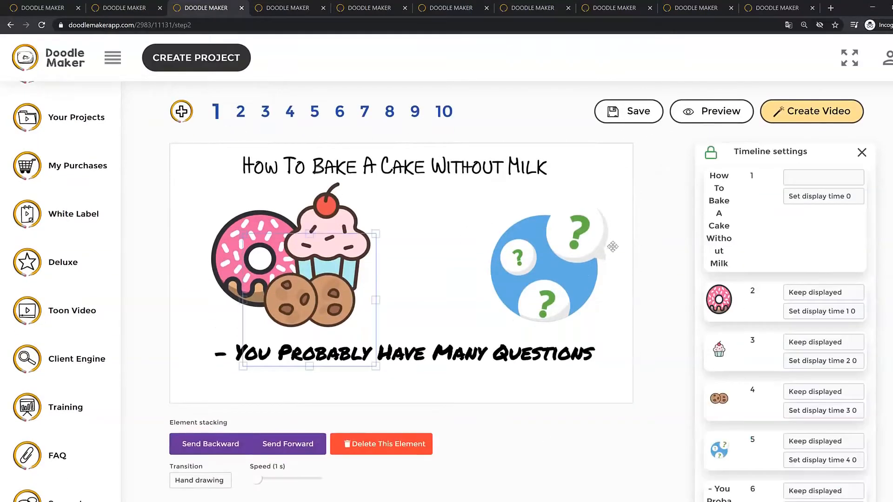
{"action": "left_click", "coordinate": [814, 200]}
{"action": "scroll", "coordinate": [847, 257], "scroll_direction": "down", "scroll_amount": 3}
{"action": "left_click", "coordinate": [879, 241]}
{"action": "left_click", "coordinate": [799, 177]}
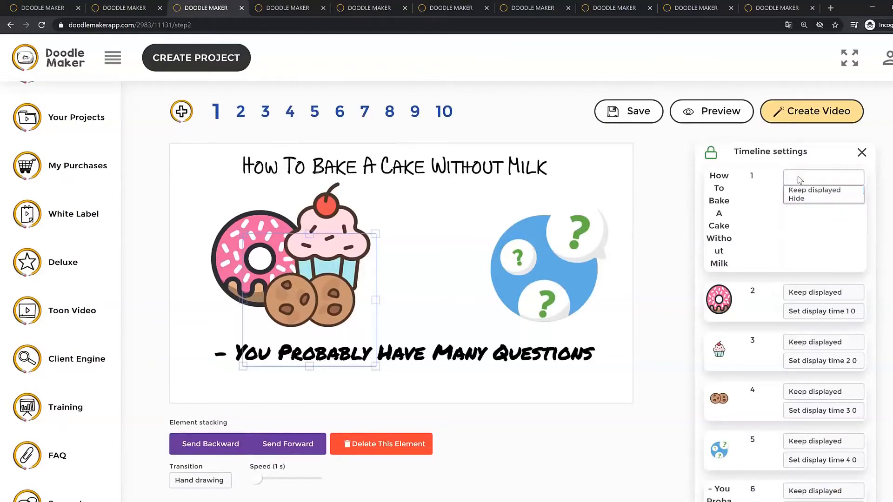
{"action": "left_click", "coordinate": [796, 199]}
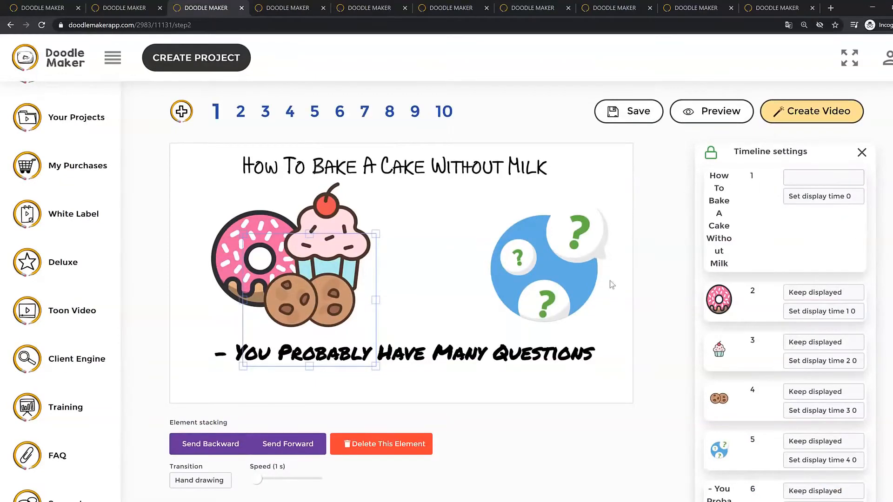
{"action": "scroll", "coordinate": [670, 354], "scroll_direction": "down", "scroll_amount": 2}
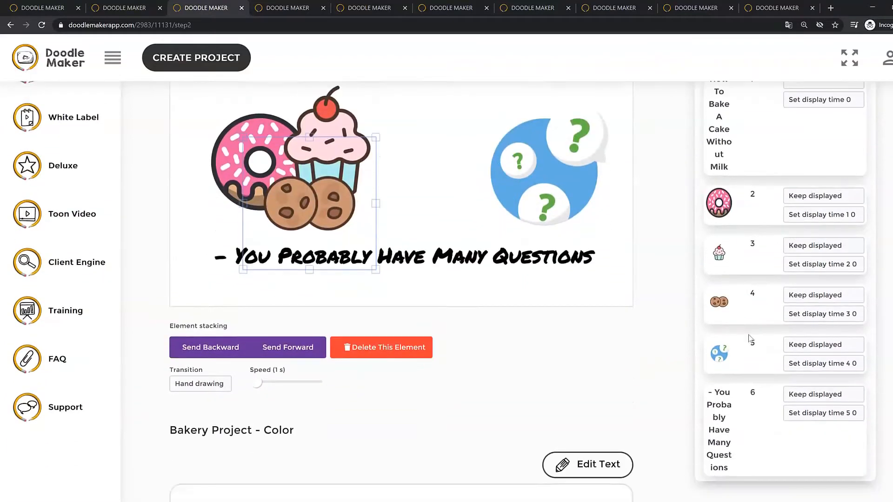
{"action": "scroll", "coordinate": [558, 287], "scroll_direction": "down", "scroll_amount": 2}
{"action": "scroll", "coordinate": [558, 288], "scroll_direction": "up", "scroll_amount": 3}
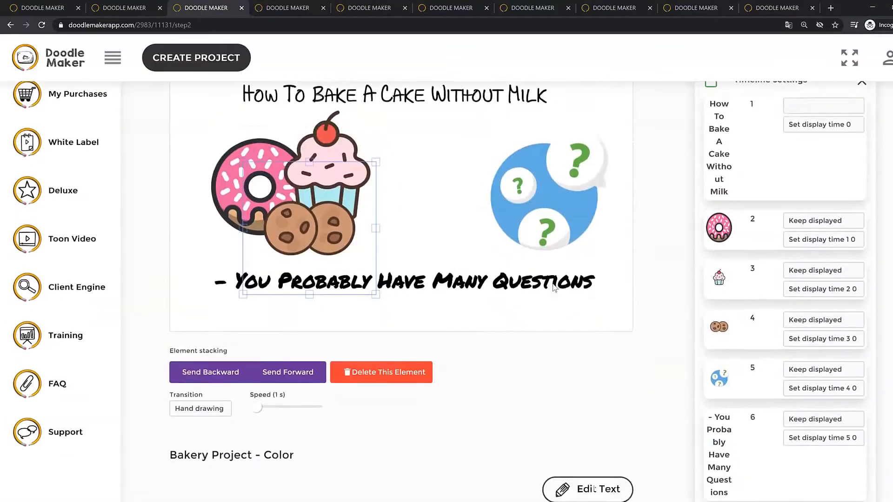
Open the slide 1 script text for editing, highlight its sentence to examine it, and cancel the edit
{"action": "scroll", "coordinate": [597, 354], "scroll_direction": "down", "scroll_amount": 2}
{"action": "left_click", "coordinate": [600, 419]}
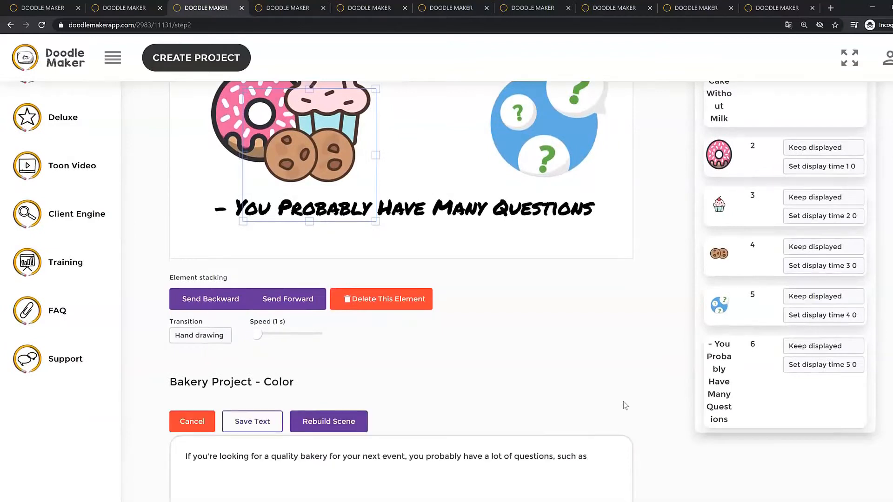
{"action": "left_click_drag", "start_coordinate": [191, 457], "coordinate": [544, 456]}
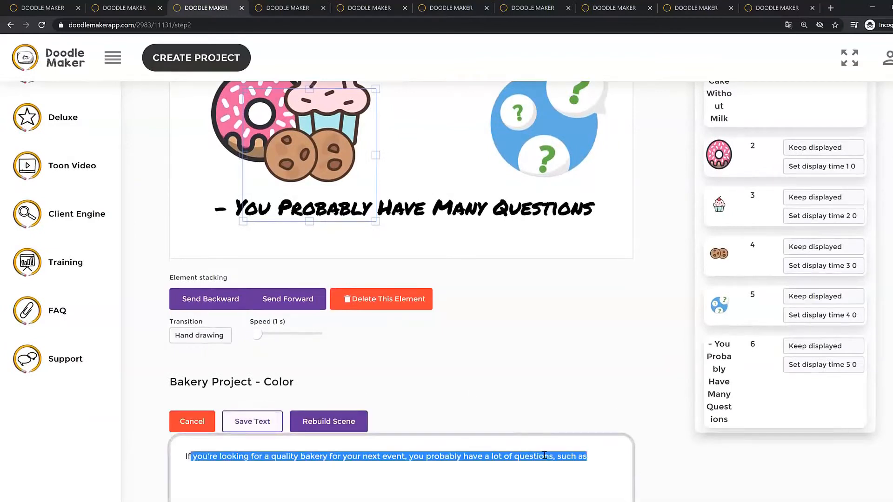
{"action": "left_click", "coordinate": [544, 456]}
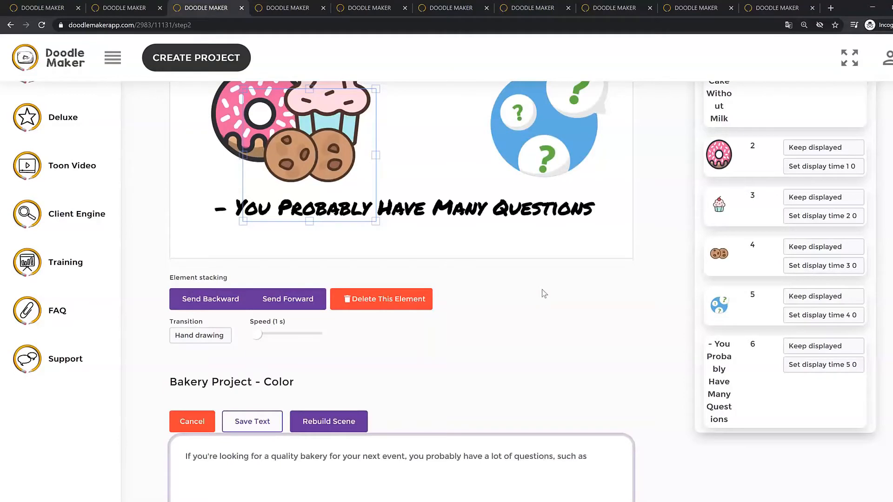
{"action": "left_click", "coordinate": [198, 422]}
Clear the selection of the cookies on slide 1 to return to the voice options
{"action": "scroll", "coordinate": [573, 322], "scroll_direction": "up", "scroll_amount": 4}
{"action": "scroll", "coordinate": [637, 314], "scroll_direction": "down", "scroll_amount": 1}
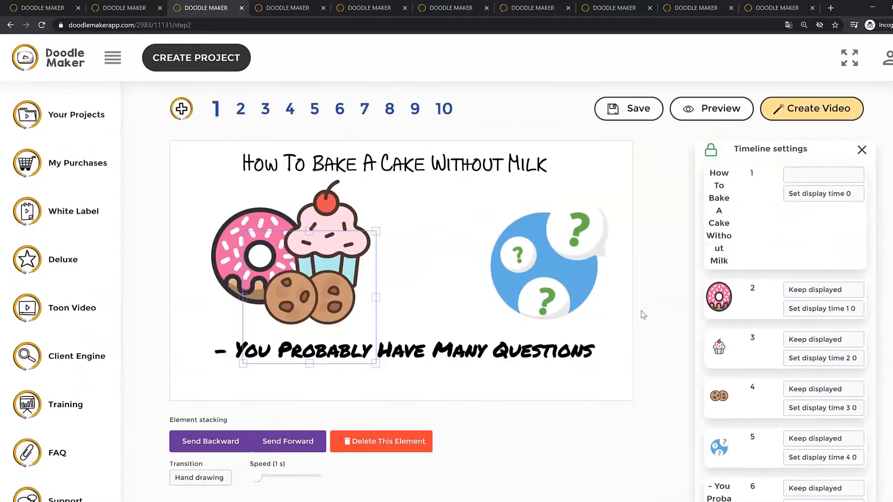
{"action": "scroll", "coordinate": [644, 315], "scroll_direction": "up", "scroll_amount": 1}
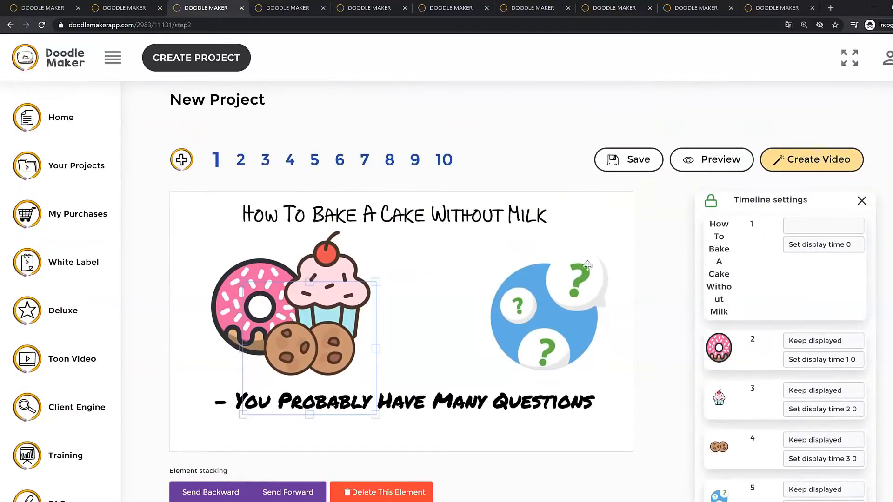
{"action": "left_click", "coordinate": [630, 222]}
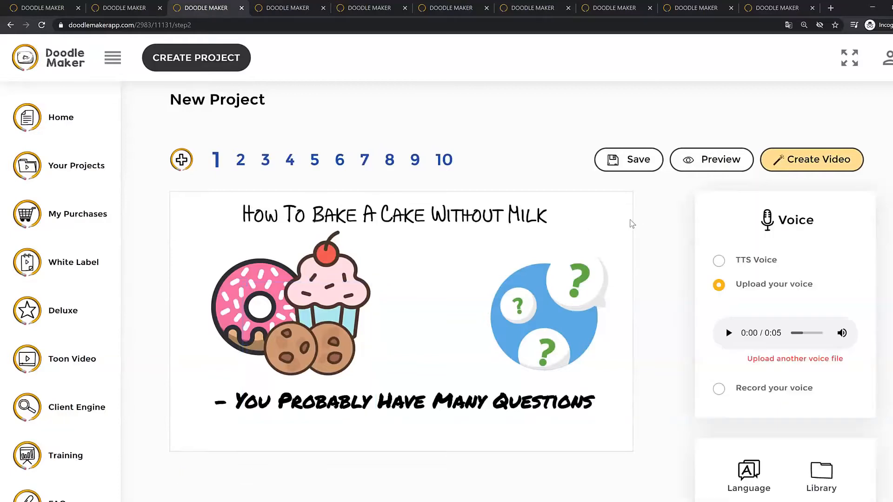